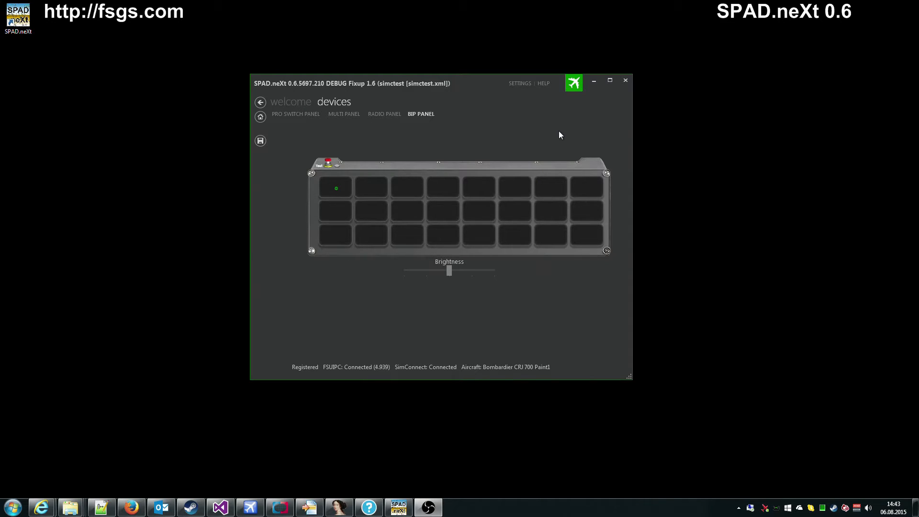
Step: Leave the BIP panel device view for the SPAD.neXt SETTINGS page
{"action": "left_click", "coordinate": [520, 83]}
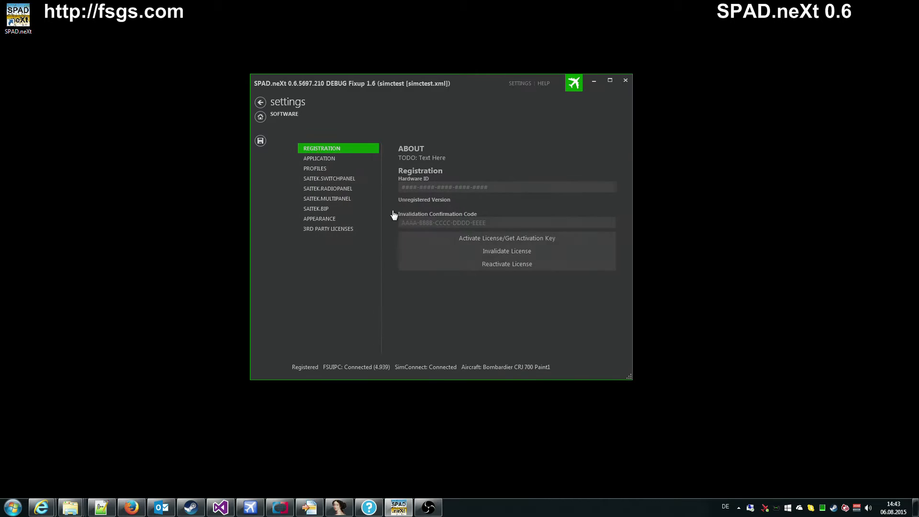
Step: Review the SAITEK.BIP brightness (50) and priority values, then return to the BIP PANEL
{"action": "left_click", "coordinate": [333, 208]}
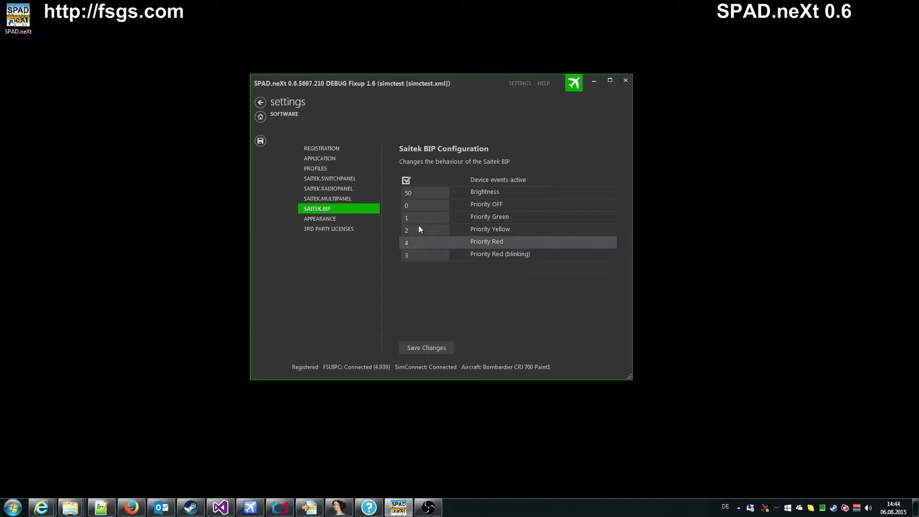
{"action": "mouse_move", "coordinate": [481, 205]}
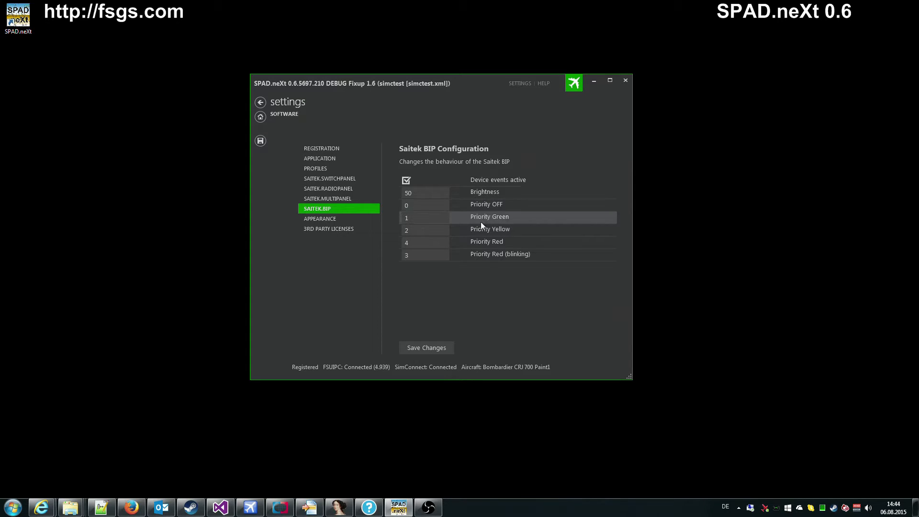
{"action": "left_click", "coordinate": [261, 103]}
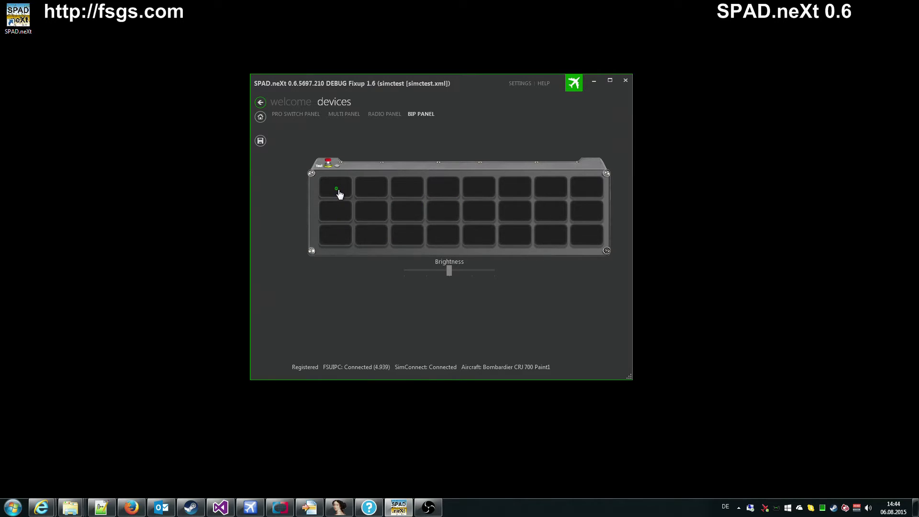
Step: Inspect Row 1 Col 1's Beacon light configuration, discard it, then bring up Row 1 Col 2's options
{"action": "right_click", "coordinate": [338, 191]}
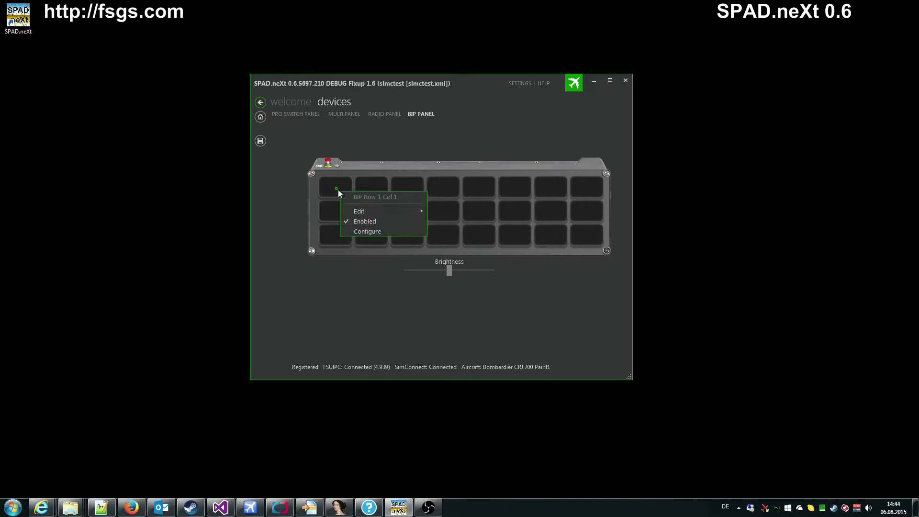
{"action": "left_click", "coordinate": [374, 231]}
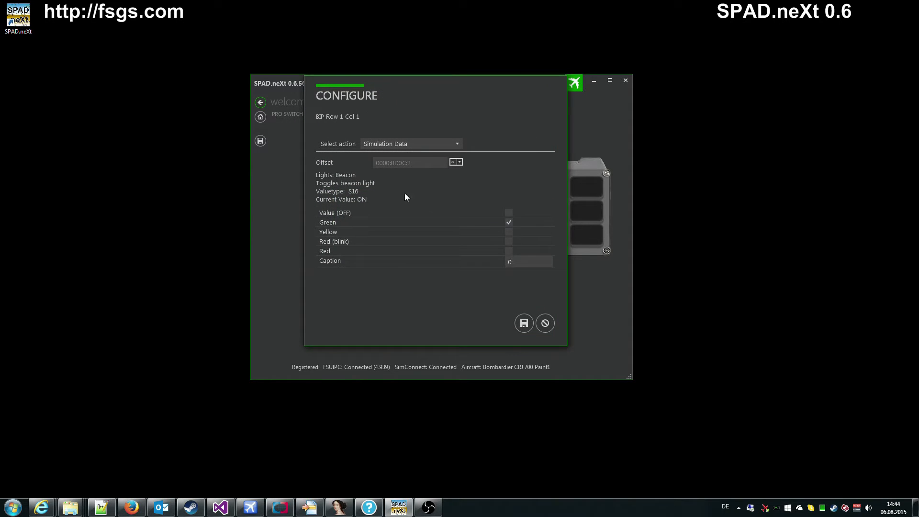
{"action": "left_click", "coordinate": [545, 323]}
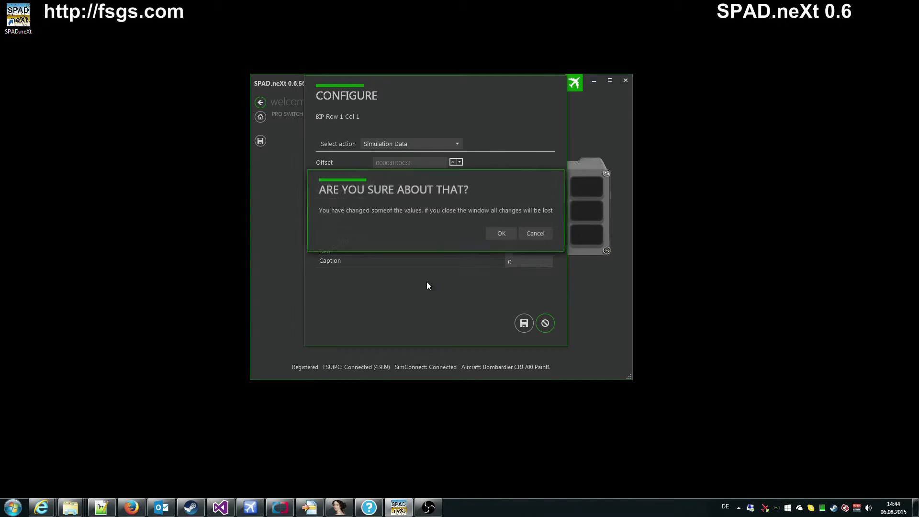
{"action": "left_click", "coordinate": [502, 233]}
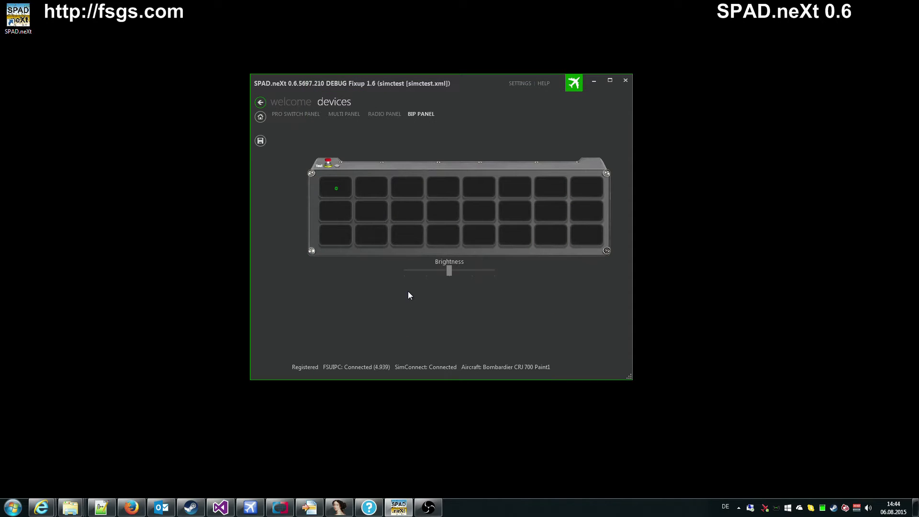
{"action": "right_click", "coordinate": [371, 190]}
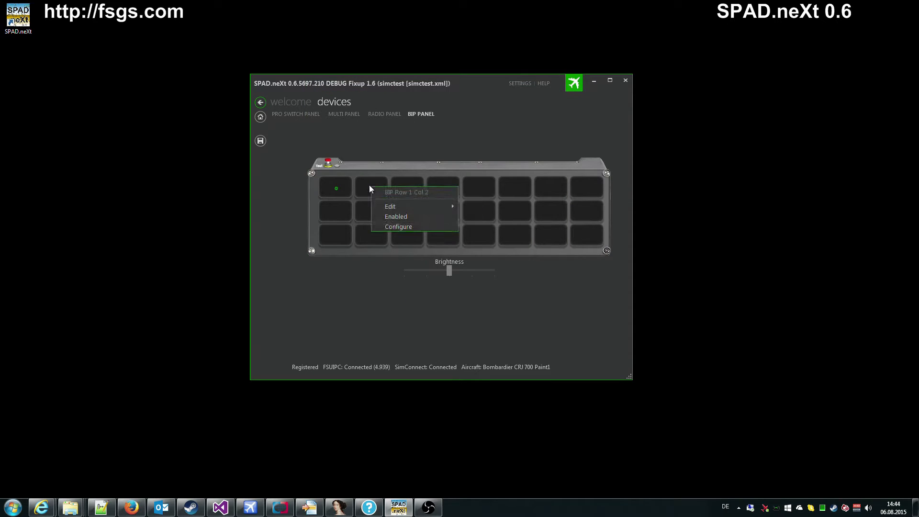
Step: Open Row 1 Col 2's configuration and close the interrupting Outlook calendar reminder
{"action": "left_click", "coordinate": [409, 228]}
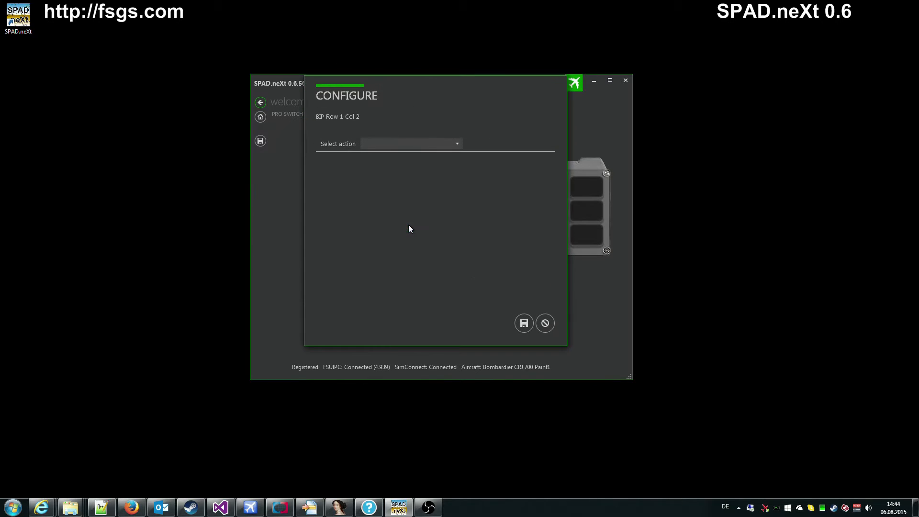
{"action": "left_click", "coordinate": [427, 146]}
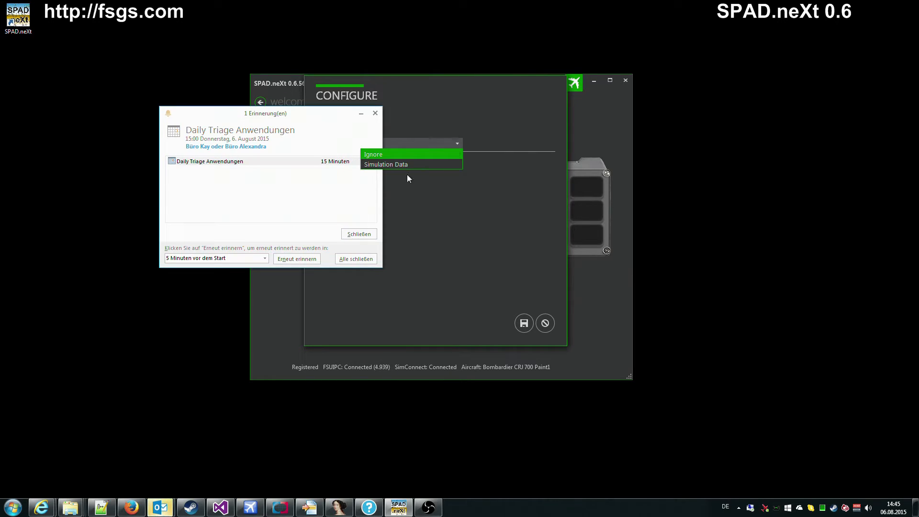
{"action": "left_click", "coordinate": [355, 235]}
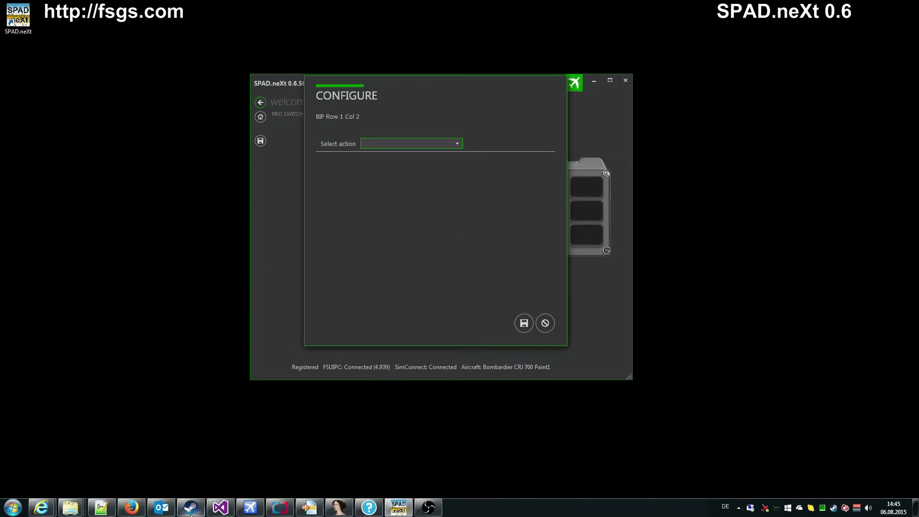
{"action": "right_click", "coordinate": [161, 507]}
{"action": "left_click", "coordinate": [148, 481]}
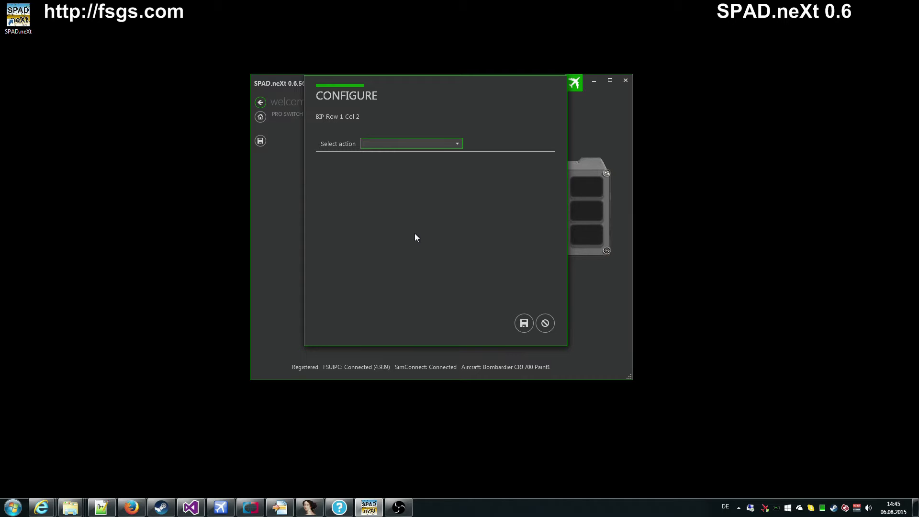
Step: Set the key's action to Simulation Data and browse the Offset list
{"action": "left_click", "coordinate": [458, 144]}
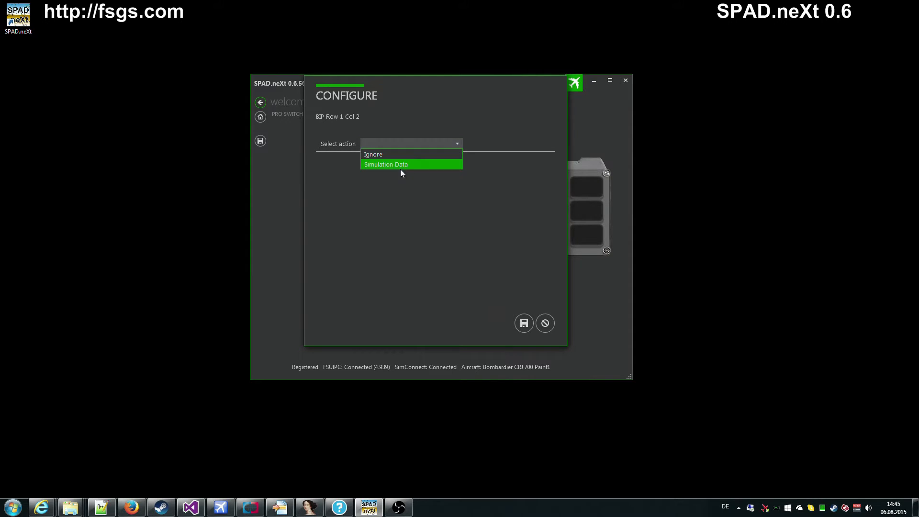
{"action": "left_click", "coordinate": [403, 165]}
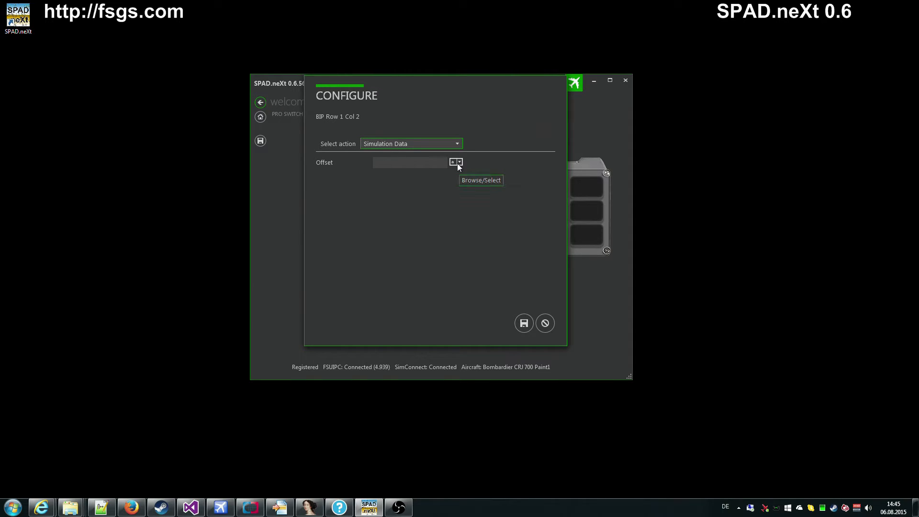
{"action": "left_click", "coordinate": [418, 163]}
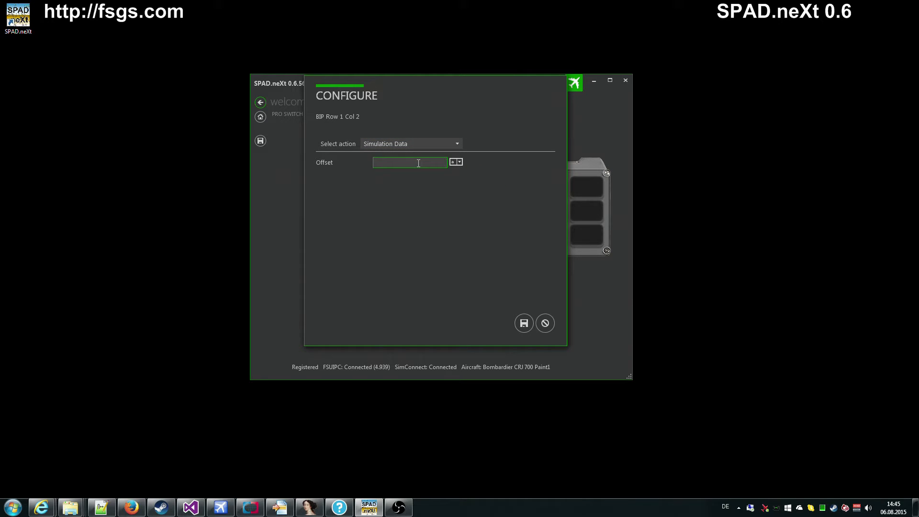
{"action": "left_click", "coordinate": [456, 163]}
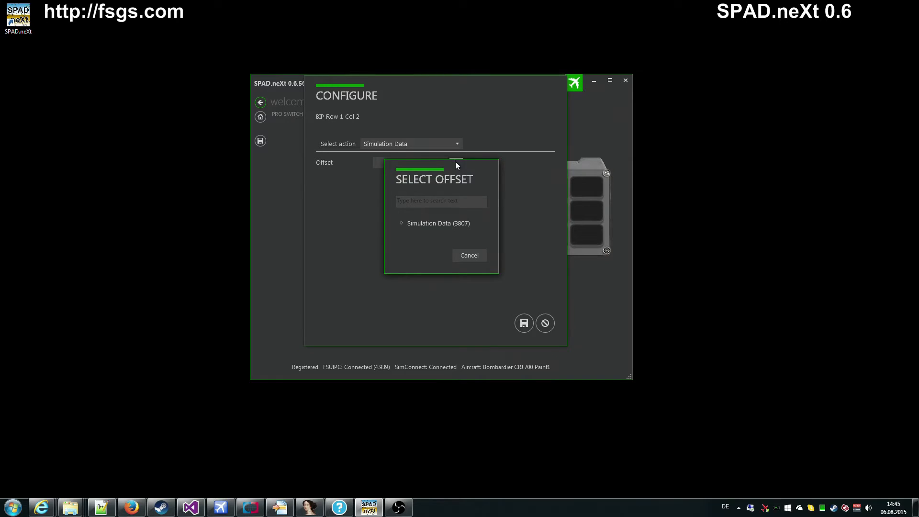
Step: Expand Simulation Data > FSUIPC > Cockpit and filter the offsets by 'light'
{"action": "left_click_drag", "start_coordinate": [448, 170], "coordinate": [370, 100]}
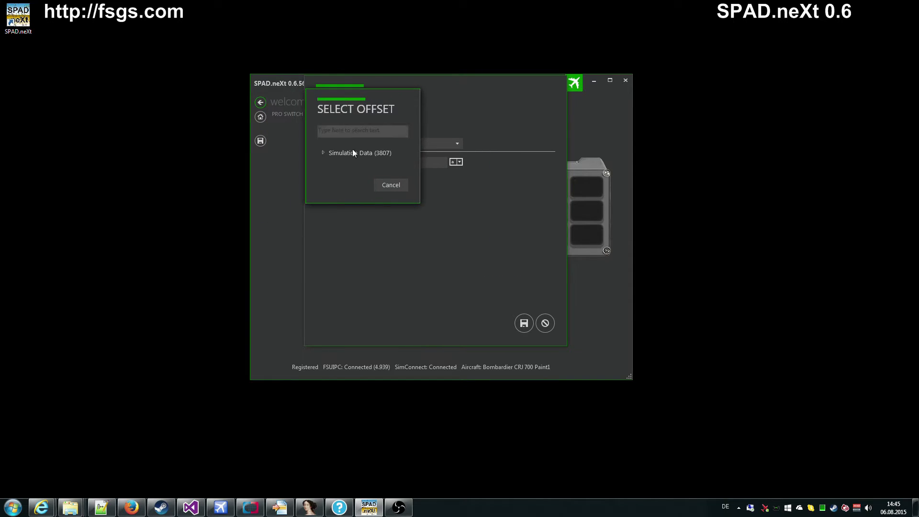
{"action": "left_click", "coordinate": [323, 153]}
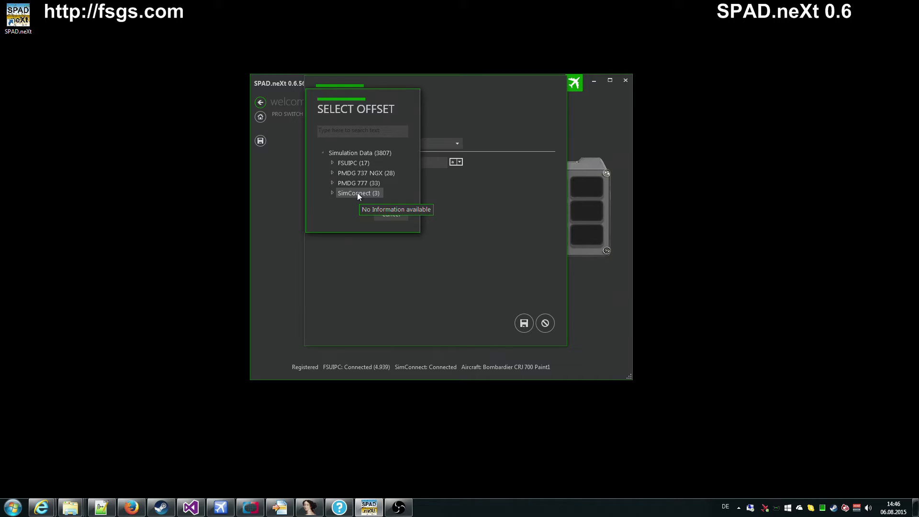
{"action": "left_click", "coordinate": [332, 163]}
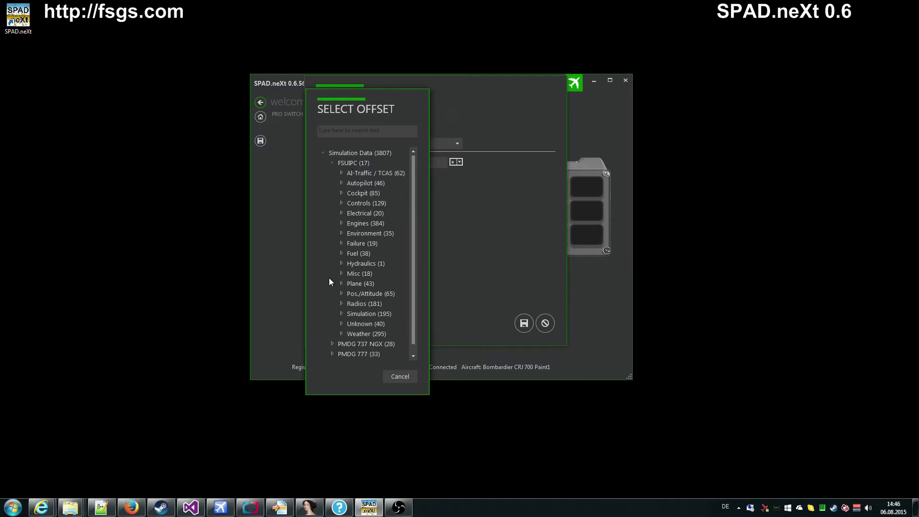
{"action": "left_click", "coordinate": [342, 193]}
{"action": "scroll", "coordinate": [389, 251], "scroll_direction": "down", "scroll_amount": 3}
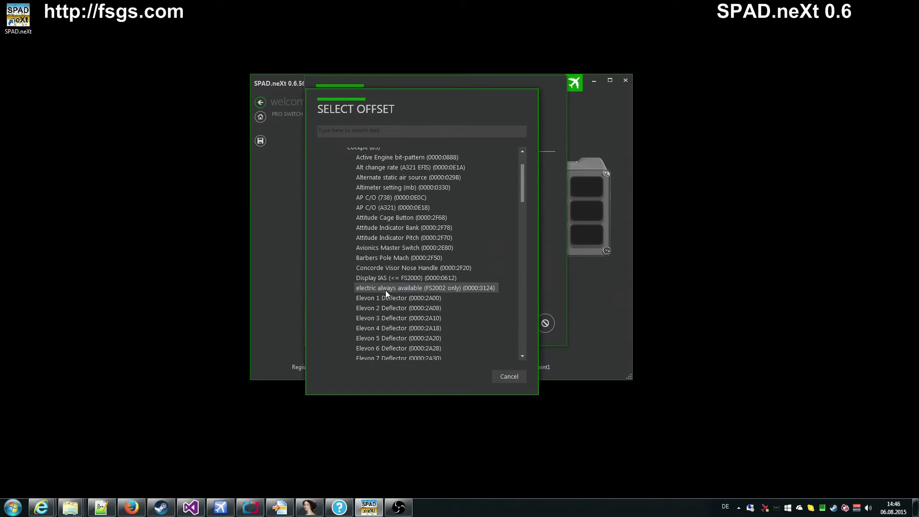
{"action": "scroll", "coordinate": [385, 293], "scroll_direction": "down", "scroll_amount": 15}
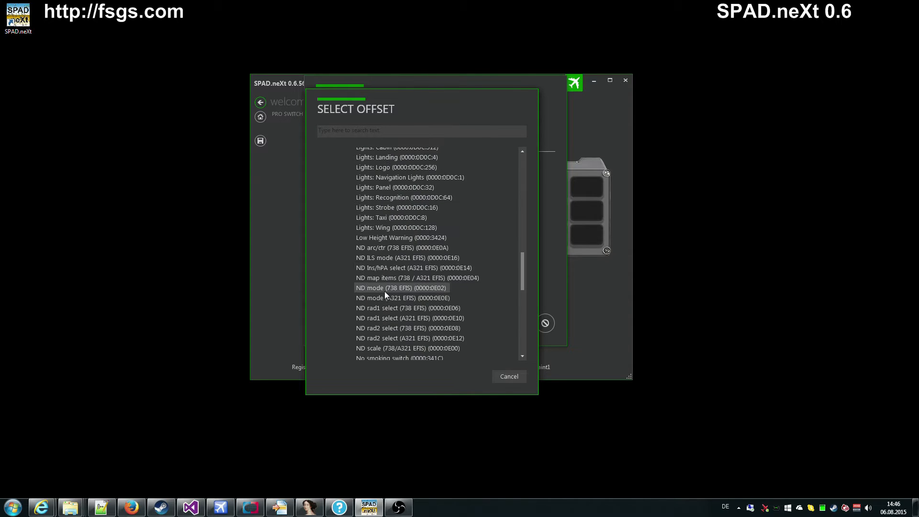
{"action": "scroll", "coordinate": [385, 293], "scroll_direction": "up", "scroll_amount": 7}
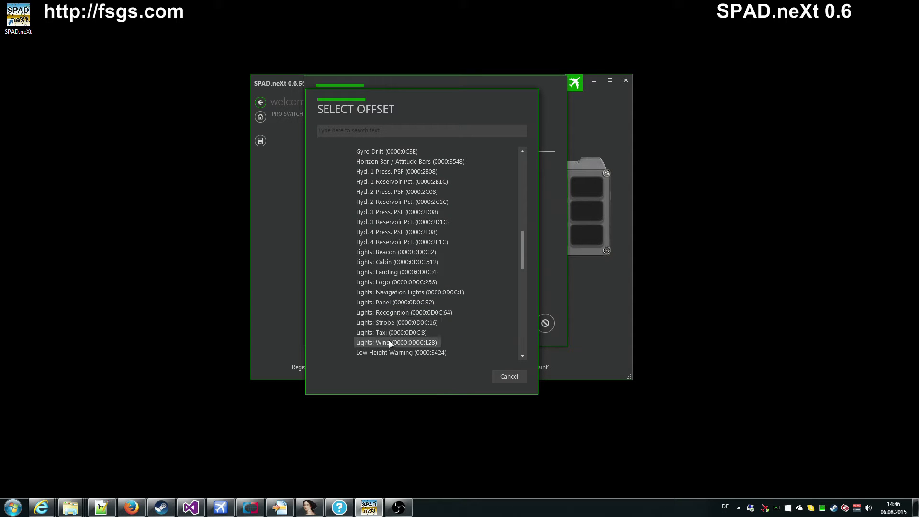
{"action": "scroll", "coordinate": [388, 340], "scroll_direction": "up", "scroll_amount": 8}
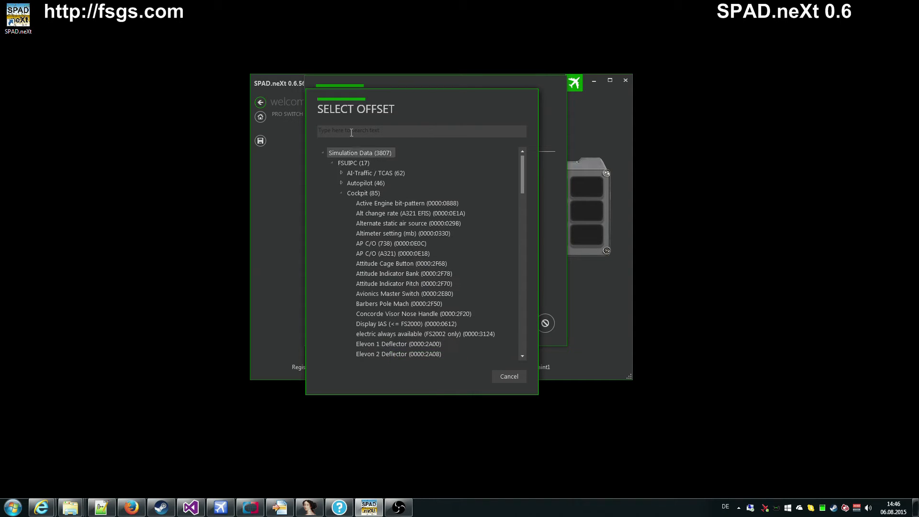
{"action": "left_click", "coordinate": [381, 132]}
{"action": "type", "text": "light"}
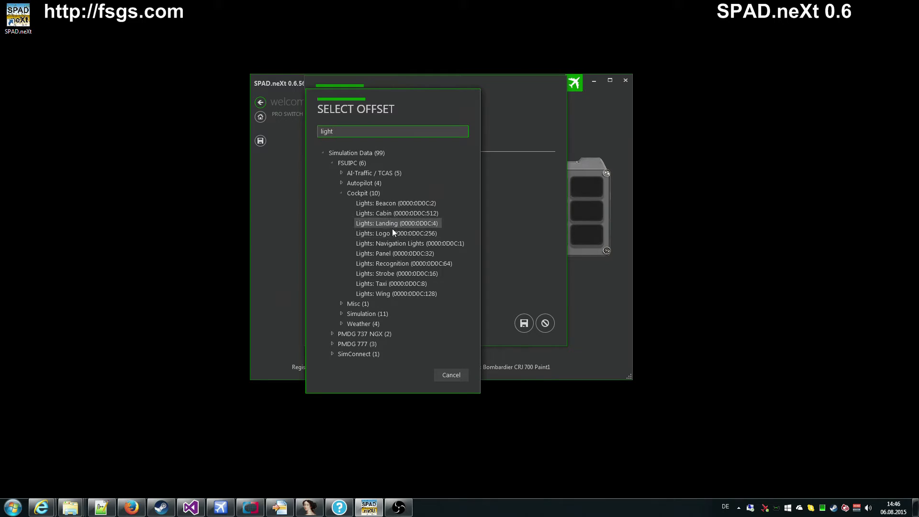
Step: Bind the key to Navigation Lights, green when on, captioned 'Nav Light', then view the Pro Switch Panel
{"action": "double_click", "coordinate": [436, 244]}
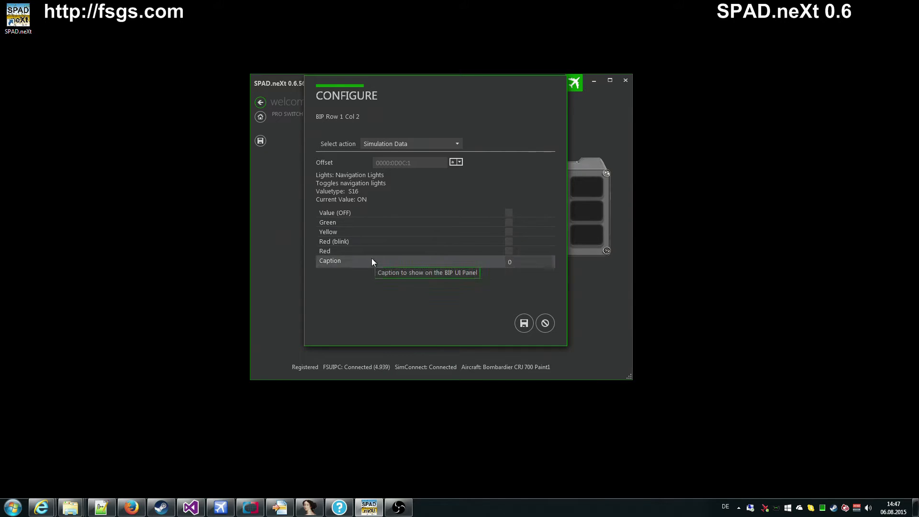
{"action": "left_click", "coordinate": [509, 222]}
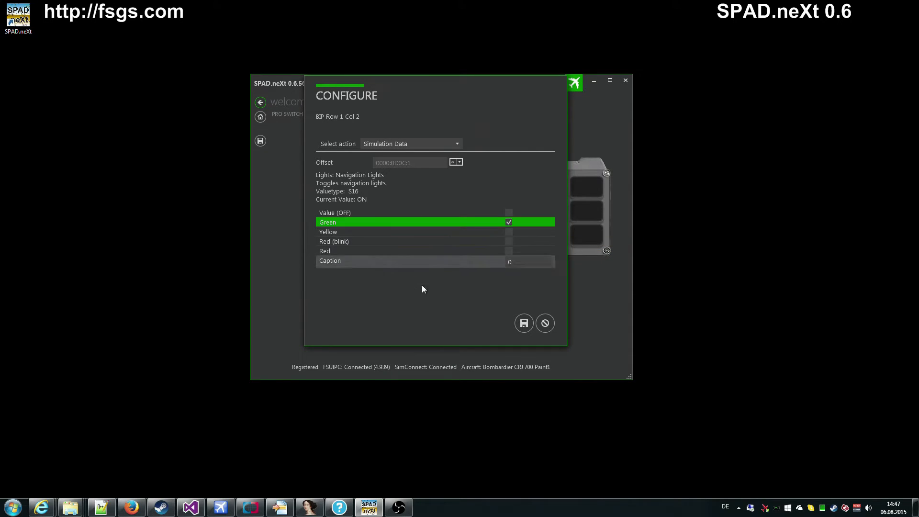
{"action": "left_click", "coordinate": [527, 261]}
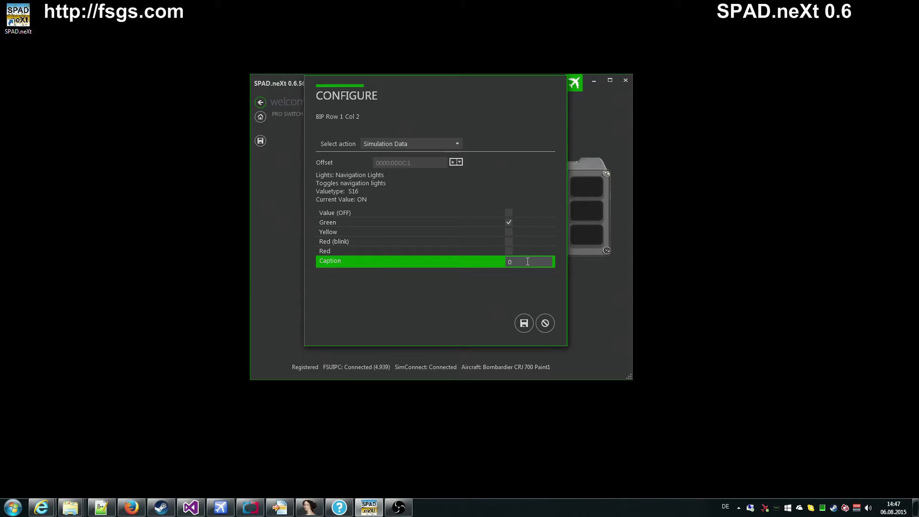
{"action": "type", "text": "Nav Light"}
{"action": "left_click", "coordinate": [523, 323]}
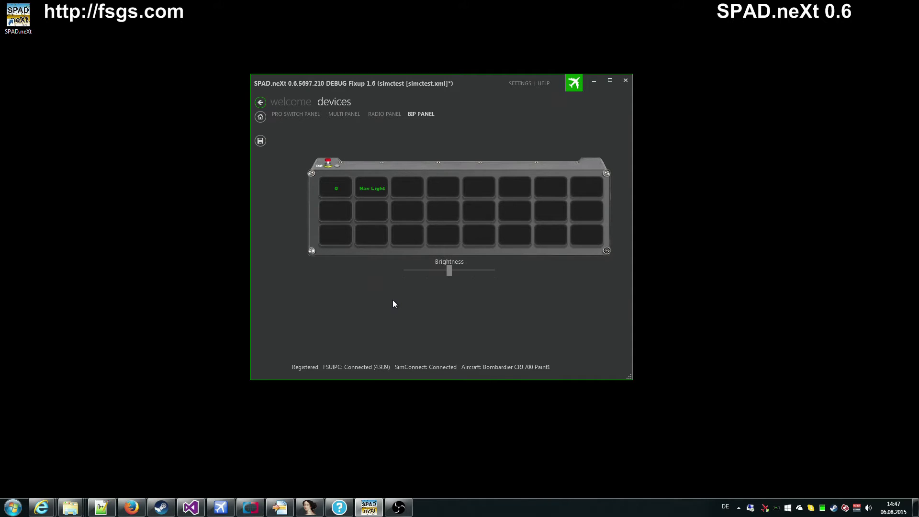
{"action": "left_click", "coordinate": [300, 115]}
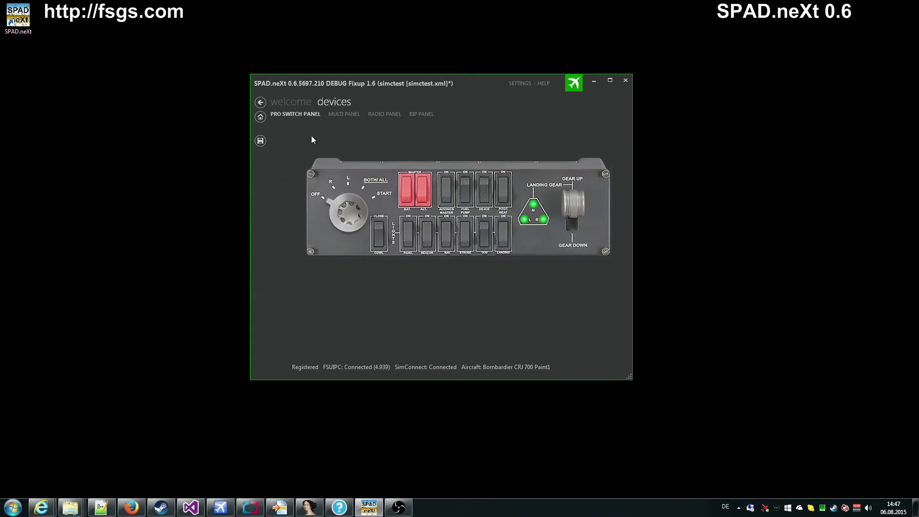
Step: Set the NAV switch's Value (ON) to Simulation Data offset Navigation Lights
{"action": "left_click", "coordinate": [449, 238]}
{"action": "left_click", "coordinate": [470, 271]}
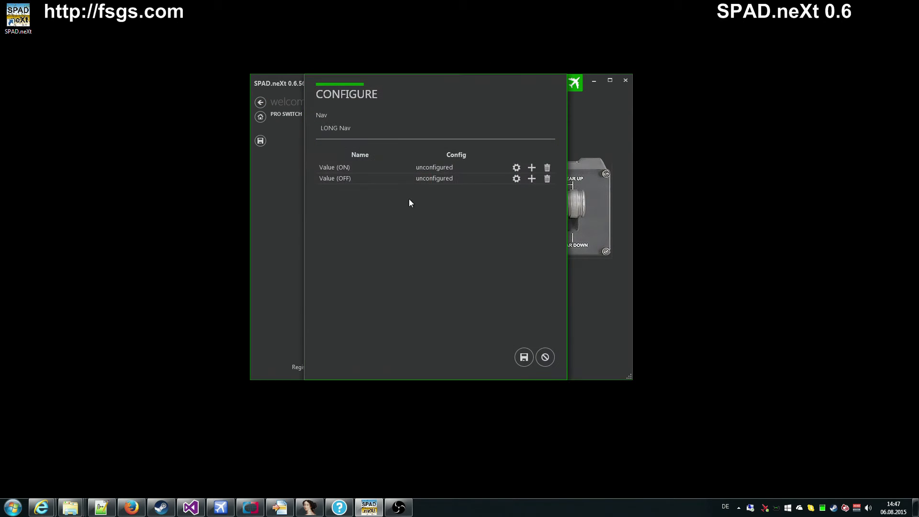
{"action": "left_click", "coordinate": [516, 168]}
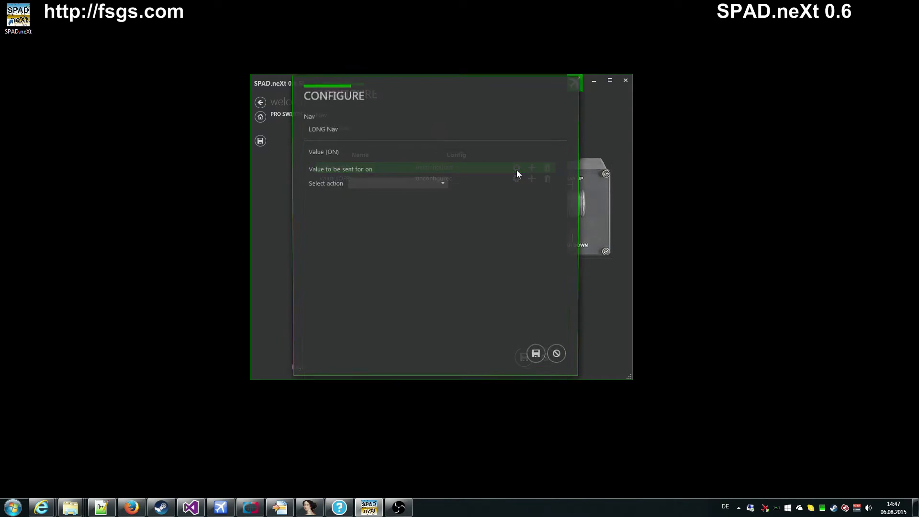
{"action": "left_click", "coordinate": [425, 185]}
{"action": "left_click", "coordinate": [400, 206]}
{"action": "left_click", "coordinate": [447, 203]}
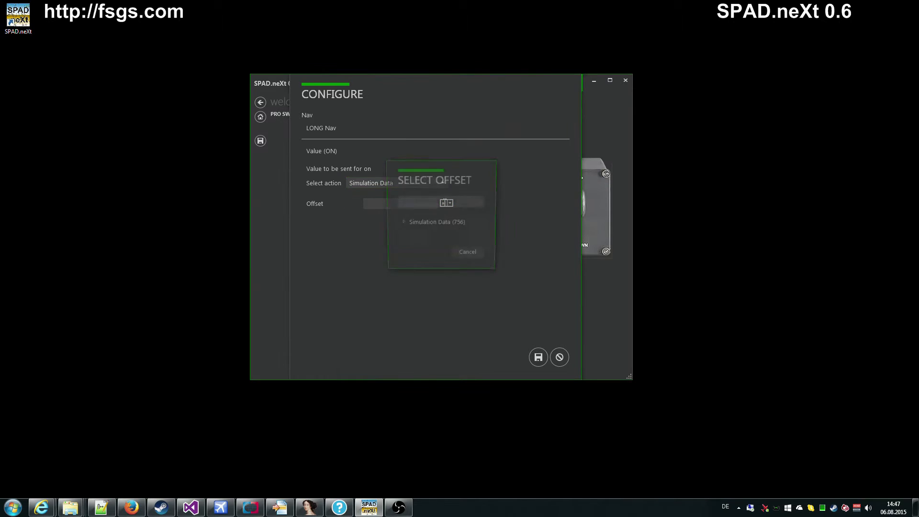
{"action": "type", "text": "light"}
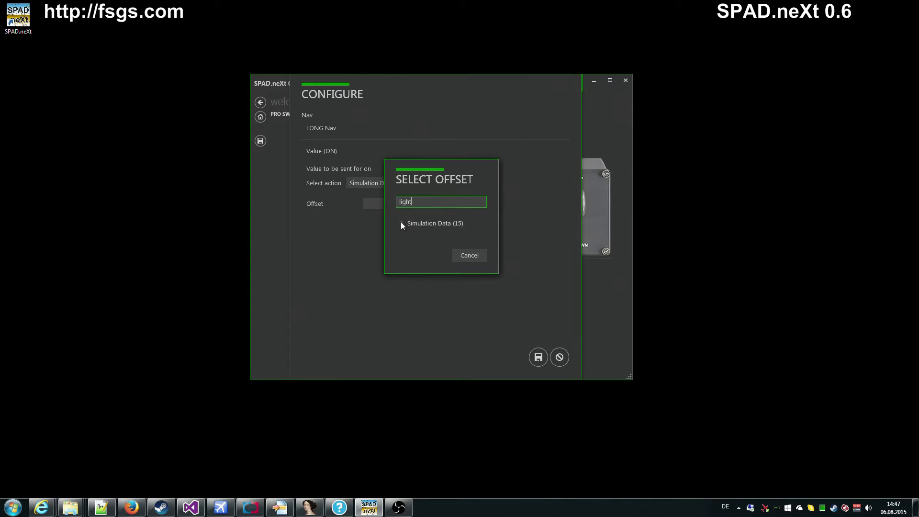
{"action": "left_click", "coordinate": [401, 223]}
{"action": "left_click", "coordinate": [410, 233]}
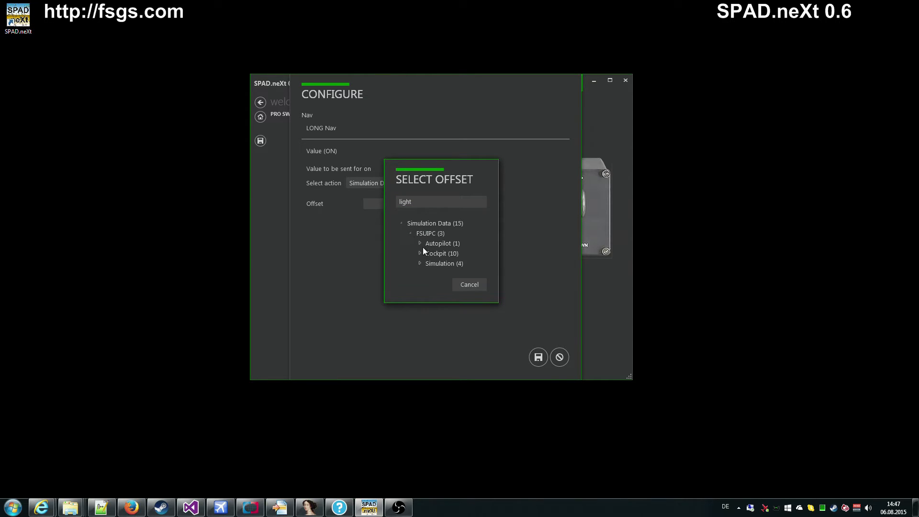
{"action": "left_click", "coordinate": [420, 254]}
{"action": "double_click", "coordinate": [481, 303]}
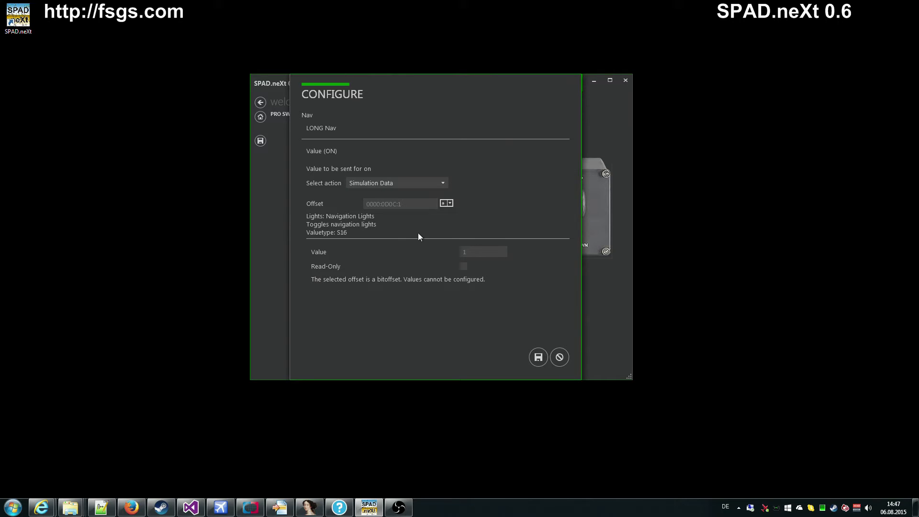
{"action": "left_click", "coordinate": [533, 359]}
Step: Set Value (OFF) to Navigation Lights as well and save the NAV switch
{"action": "left_click", "coordinate": [516, 178]}
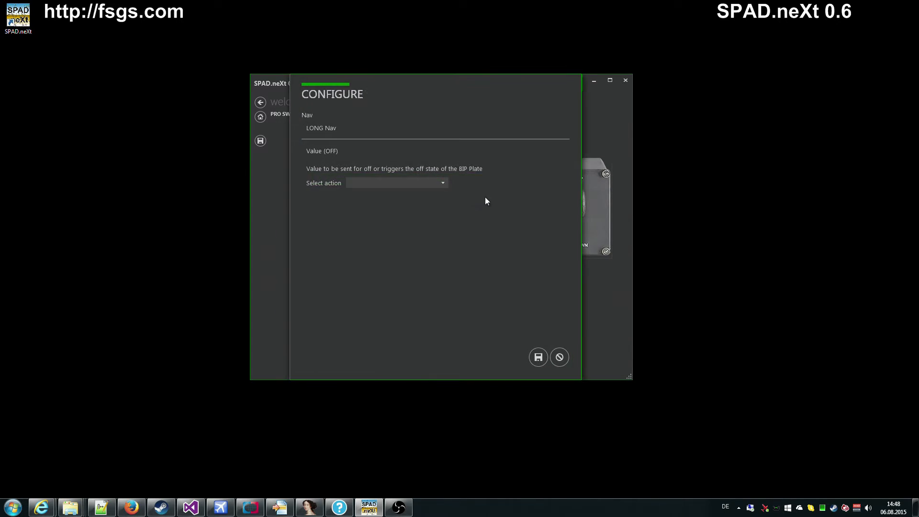
{"action": "left_click", "coordinate": [427, 183]}
{"action": "left_click", "coordinate": [385, 204]}
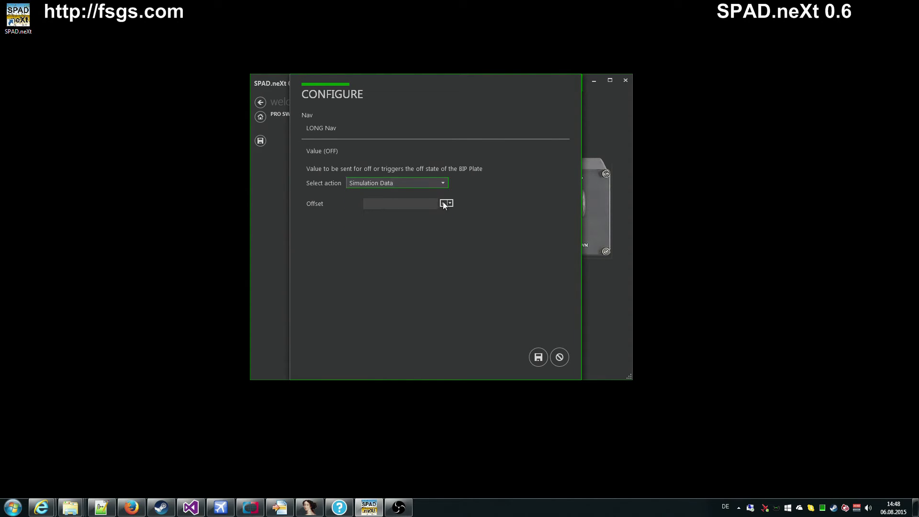
{"action": "left_click", "coordinate": [444, 203]}
{"action": "left_click", "coordinate": [414, 200]}
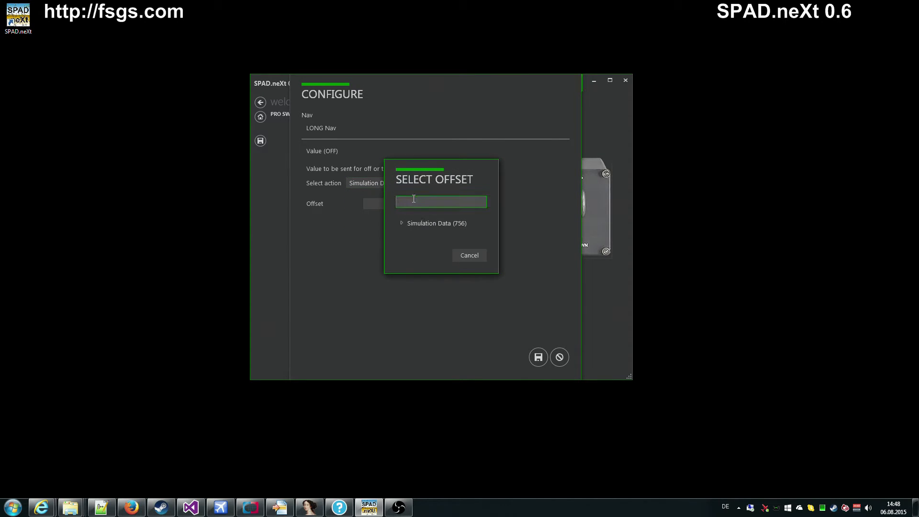
{"action": "type", "text": "light"}
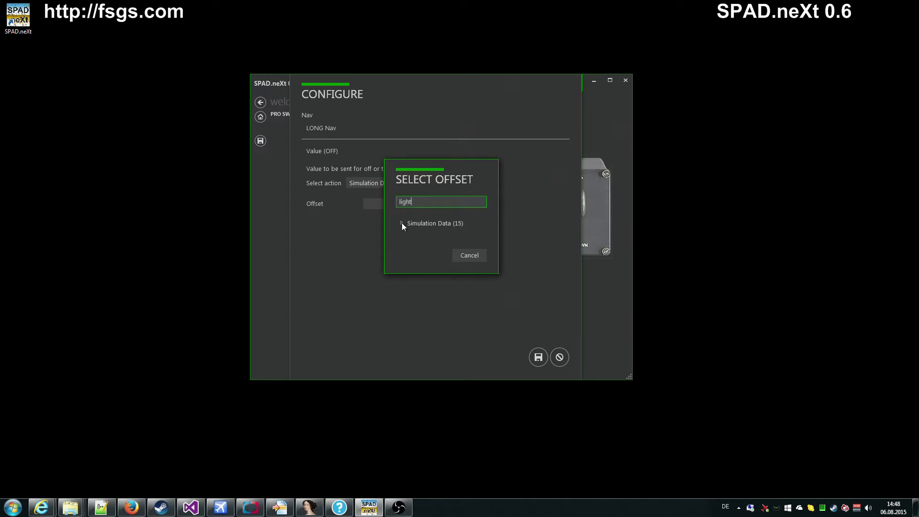
{"action": "left_click", "coordinate": [401, 223]}
{"action": "left_click", "coordinate": [410, 234]}
{"action": "left_click", "coordinate": [419, 243]}
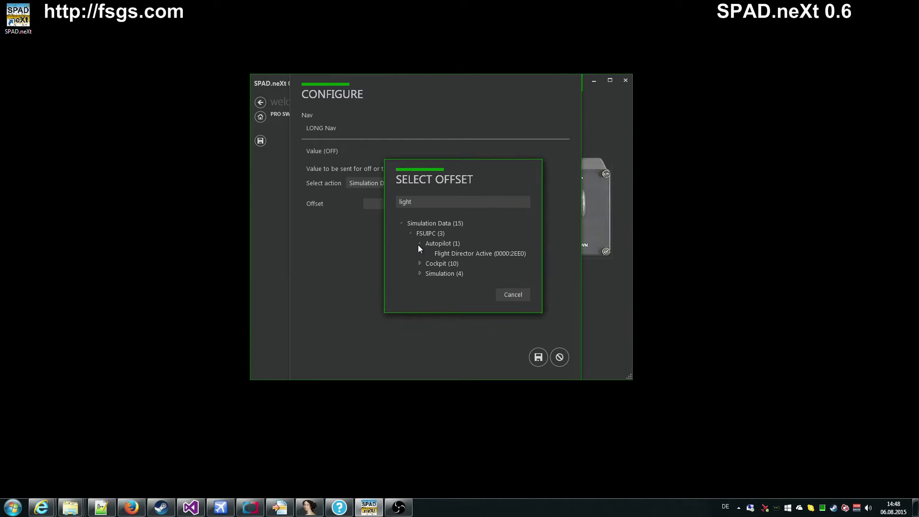
{"action": "left_click", "coordinate": [420, 263]}
{"action": "double_click", "coordinate": [462, 314]}
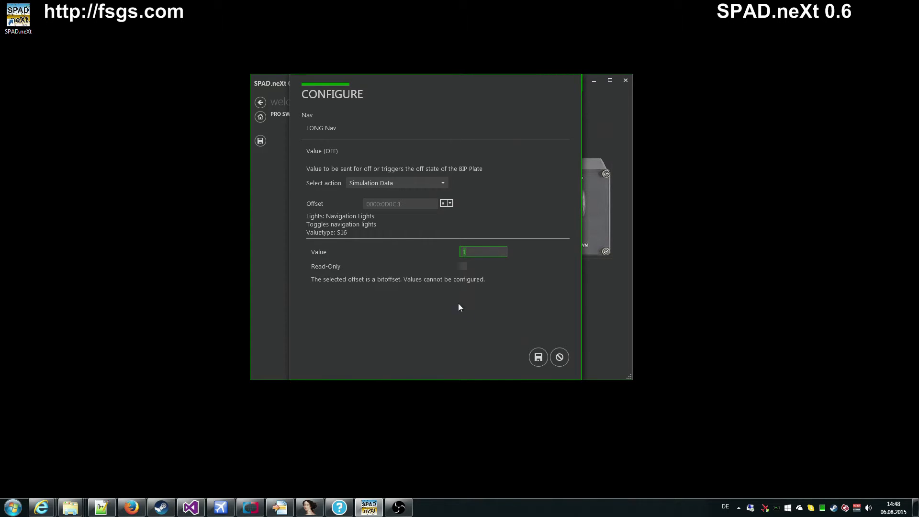
{"action": "left_click", "coordinate": [538, 357]}
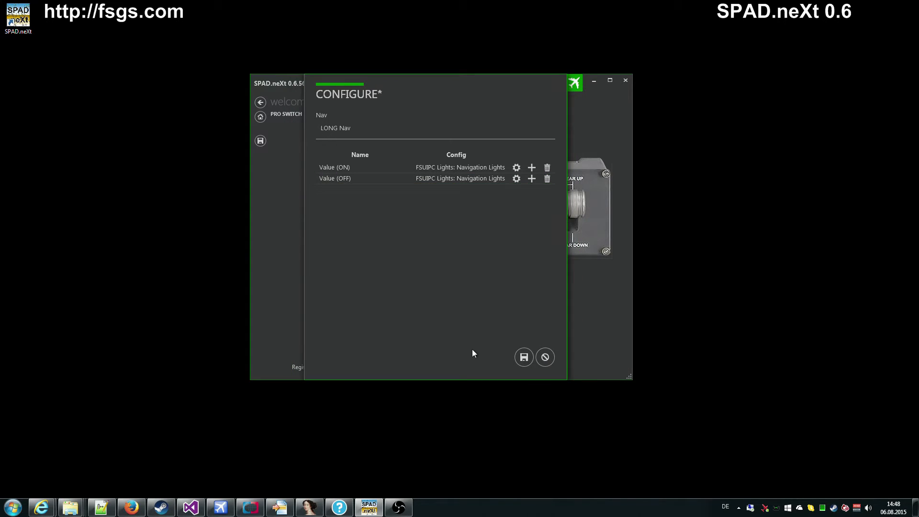
{"action": "left_click", "coordinate": [521, 357]}
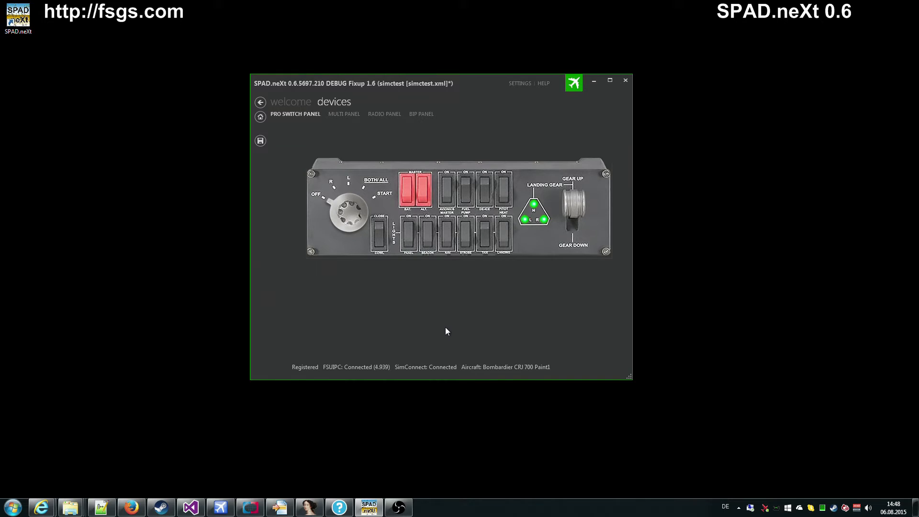
Step: On the BIP panel, reopen the Nav Light tile's configuration and cancel, discarding changes
{"action": "left_click", "coordinate": [422, 115]}
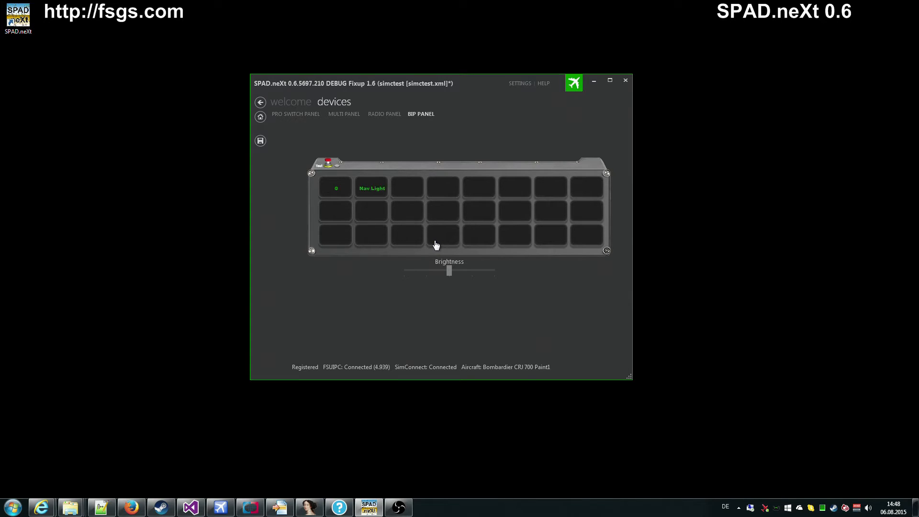
{"action": "right_click", "coordinate": [366, 188]}
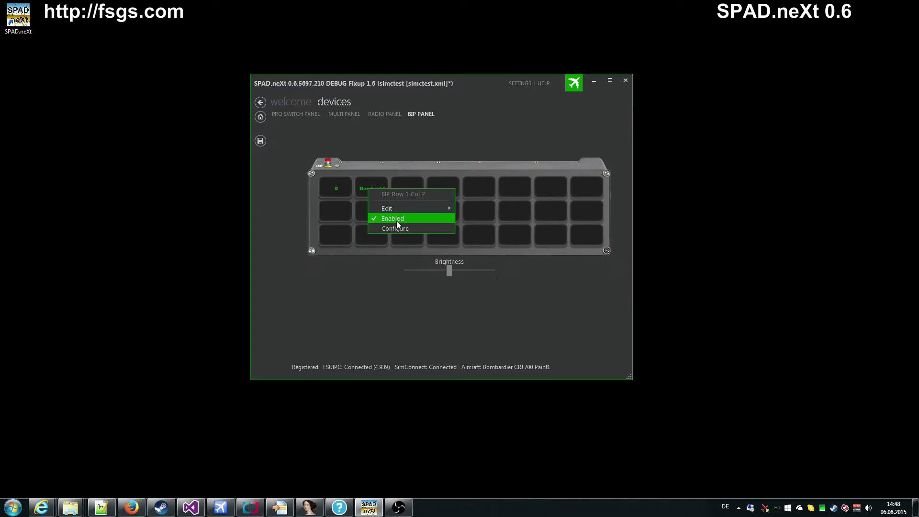
{"action": "left_click", "coordinate": [393, 231]}
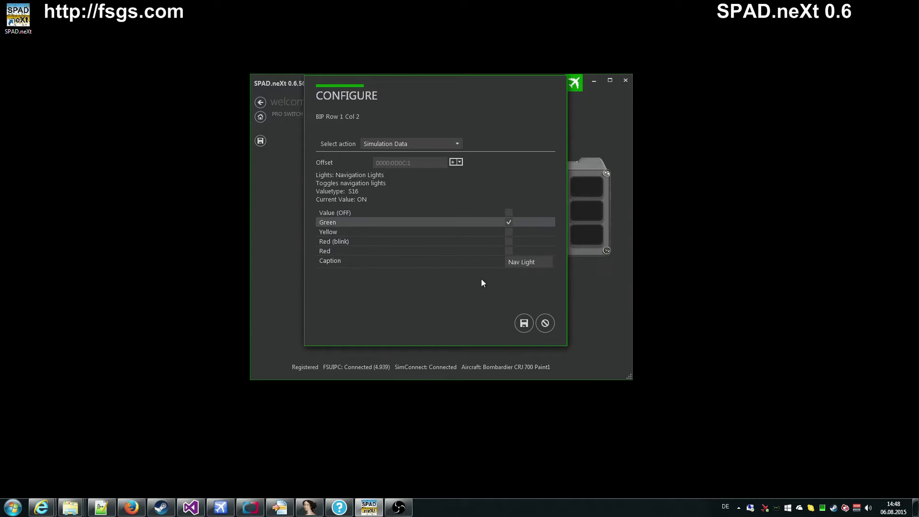
{"action": "left_click", "coordinate": [545, 323]}
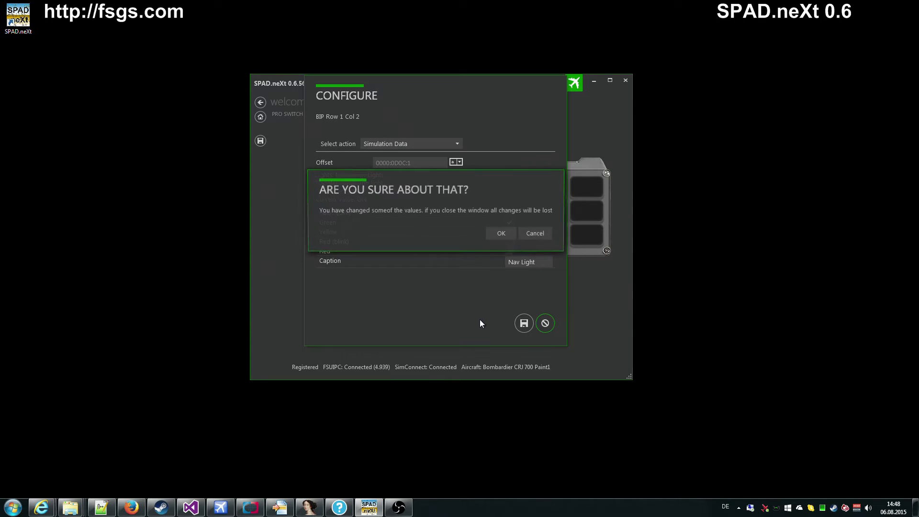
{"action": "left_click", "coordinate": [500, 233]}
Step: Set the third top-row tile to Simulation Data bound to Pos./Attitude 'Altitude of aircraft'
{"action": "right_click", "coordinate": [406, 187]}
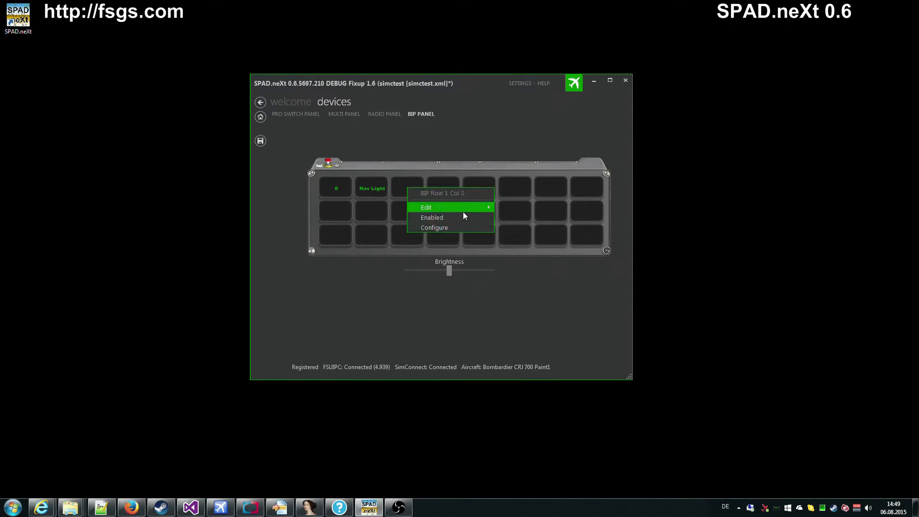
{"action": "left_click", "coordinate": [450, 228]}
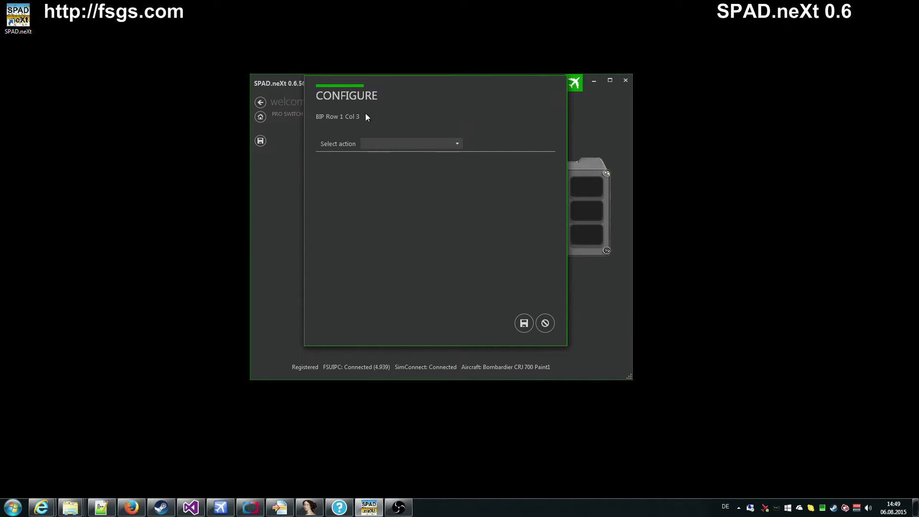
{"action": "left_click", "coordinate": [392, 144]}
{"action": "left_click", "coordinate": [390, 162]}
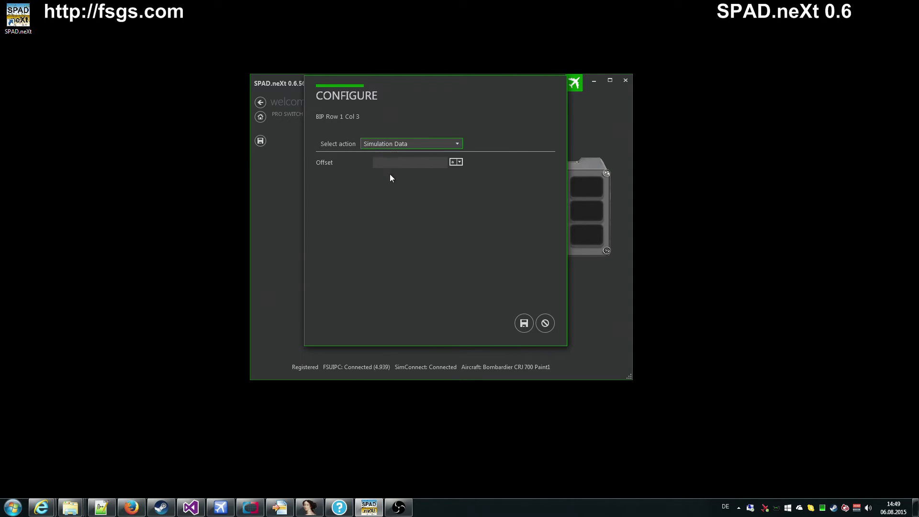
{"action": "left_click", "coordinate": [452, 162]}
{"action": "left_click", "coordinate": [401, 225]}
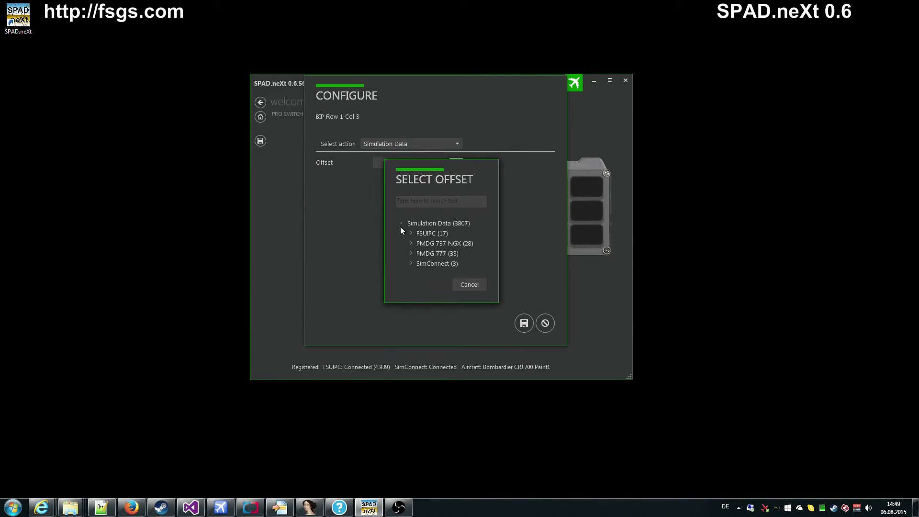
{"action": "left_click", "coordinate": [411, 234]}
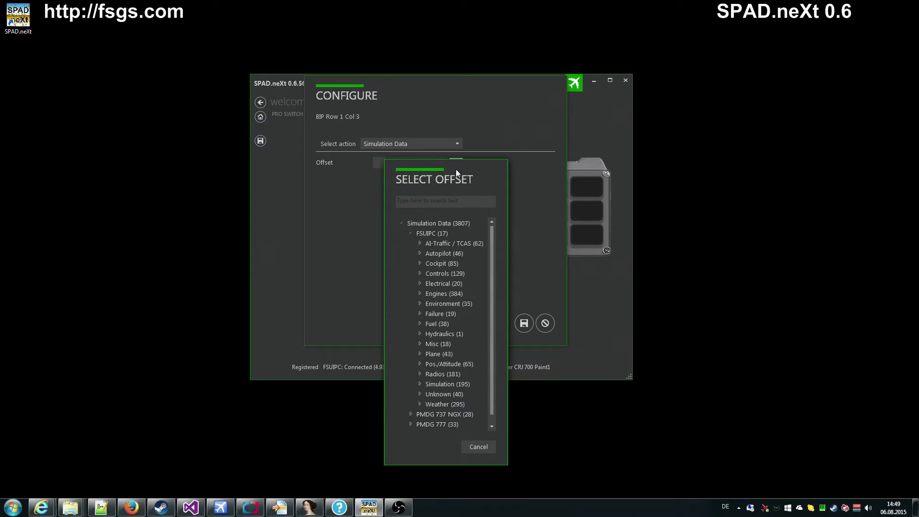
{"action": "left_click_drag", "start_coordinate": [456, 169], "coordinate": [353, 48]}
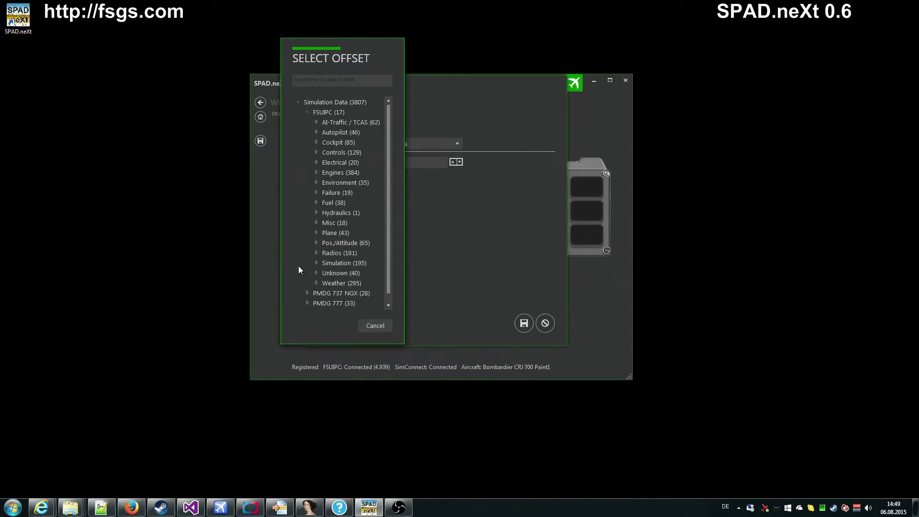
{"action": "left_click", "coordinate": [316, 243]}
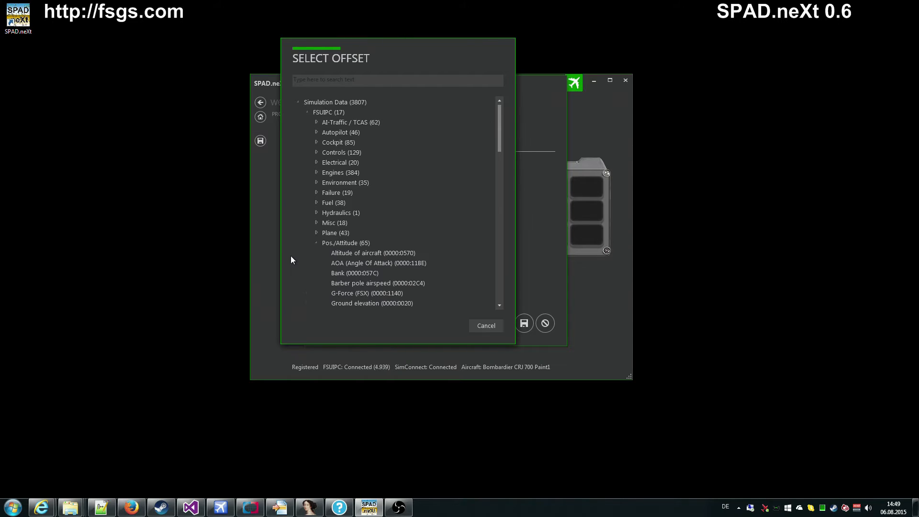
{"action": "left_click", "coordinate": [372, 253]}
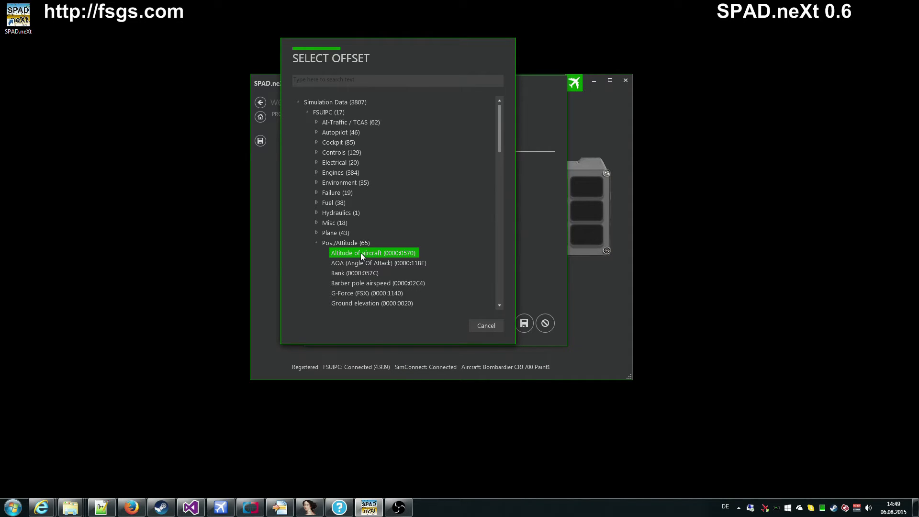
{"action": "double_click", "coordinate": [360, 253]}
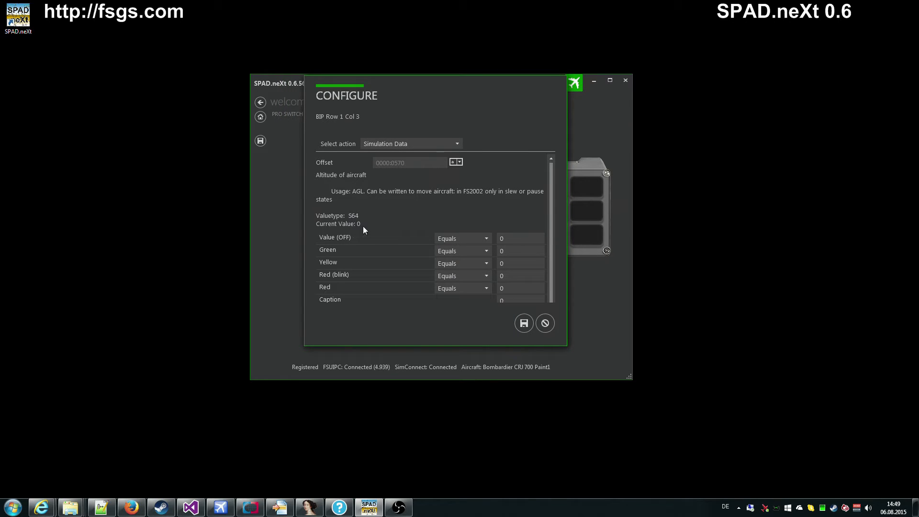
Step: Reopen the offset picker, collapse Pos./Attitude and expand the FSUIPC Autopilot group
{"action": "left_click", "coordinate": [452, 163]}
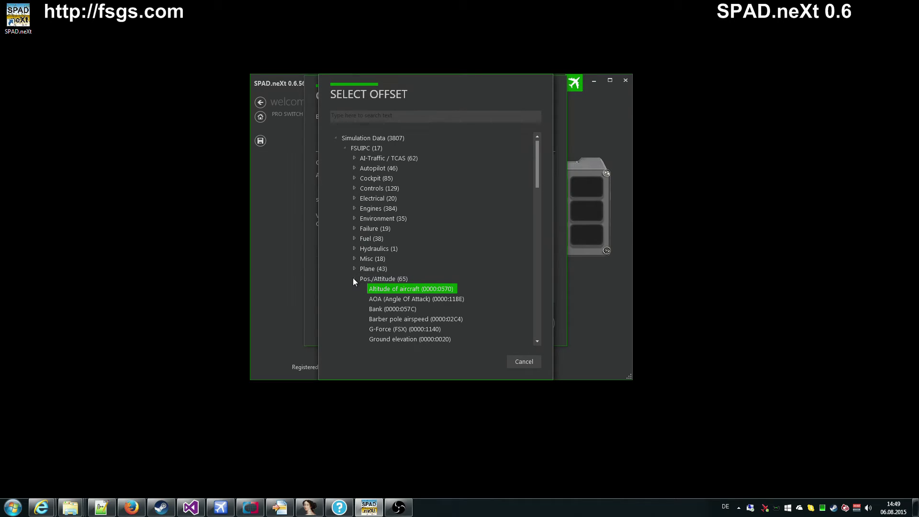
{"action": "scroll", "coordinate": [357, 279], "scroll_direction": "down", "scroll_amount": 3}
{"action": "scroll", "coordinate": [358, 278], "scroll_direction": "up", "scroll_amount": 2}
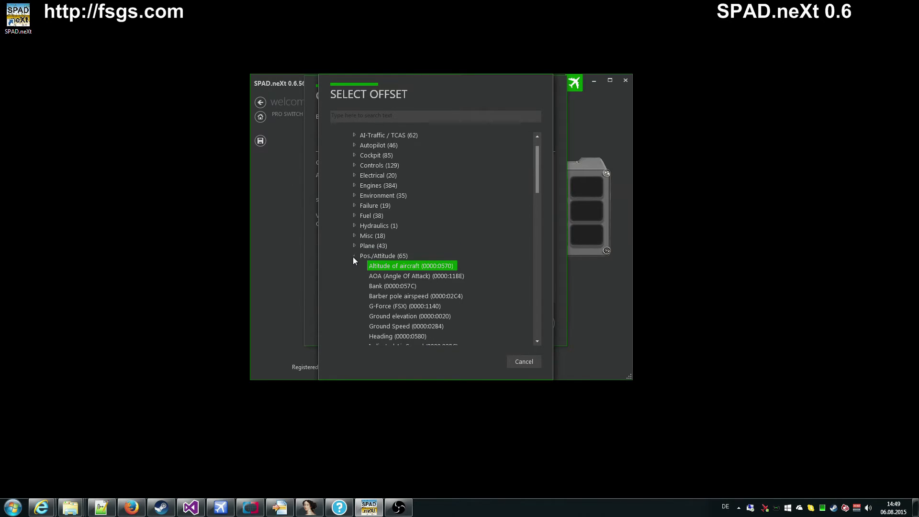
{"action": "left_click", "coordinate": [354, 256]}
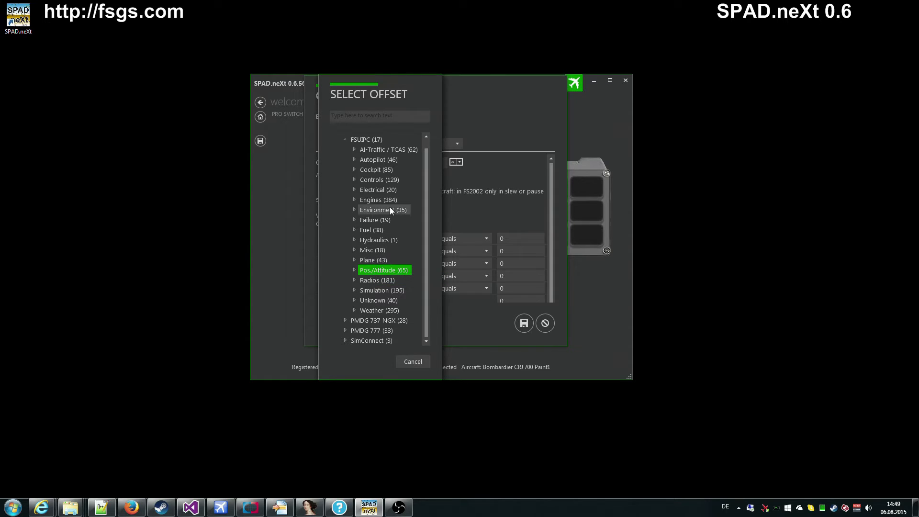
{"action": "scroll", "coordinate": [377, 215], "scroll_direction": "up", "scroll_amount": 1}
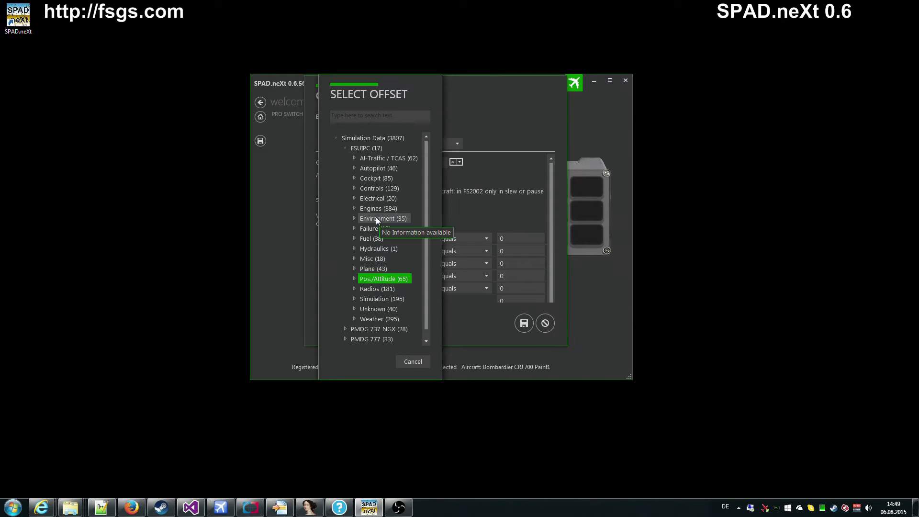
{"action": "left_click", "coordinate": [354, 169]}
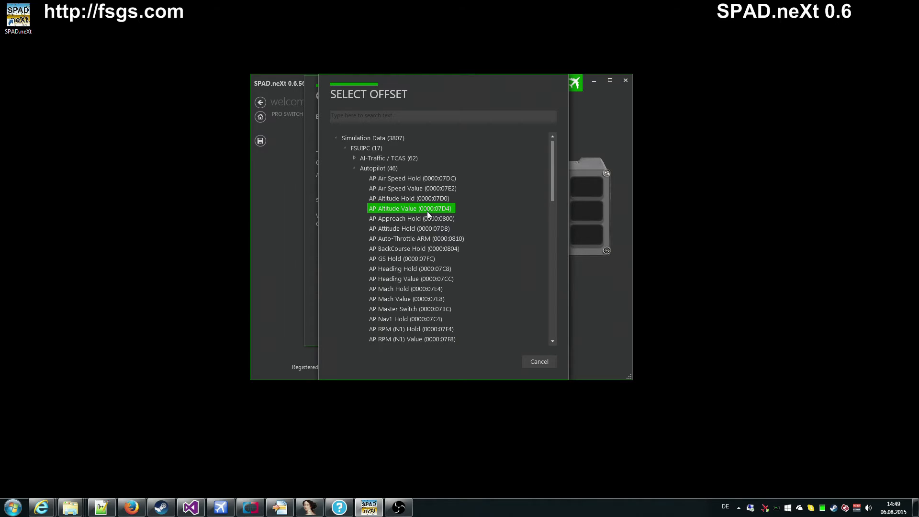
Step: Bind Row 1 Col 3 to AP Altitude Value (0000:07D4) and caption it 'AP ALT'
{"action": "double_click", "coordinate": [398, 211]}
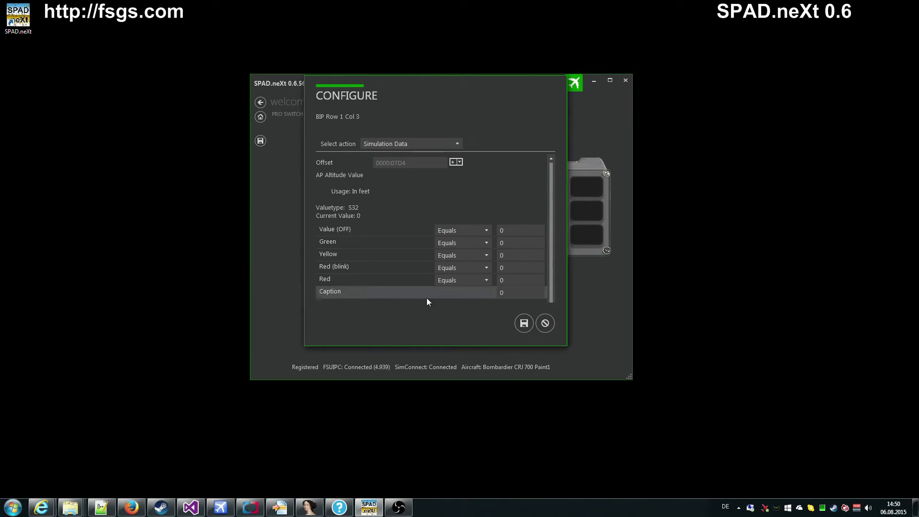
{"action": "left_click", "coordinate": [521, 292]}
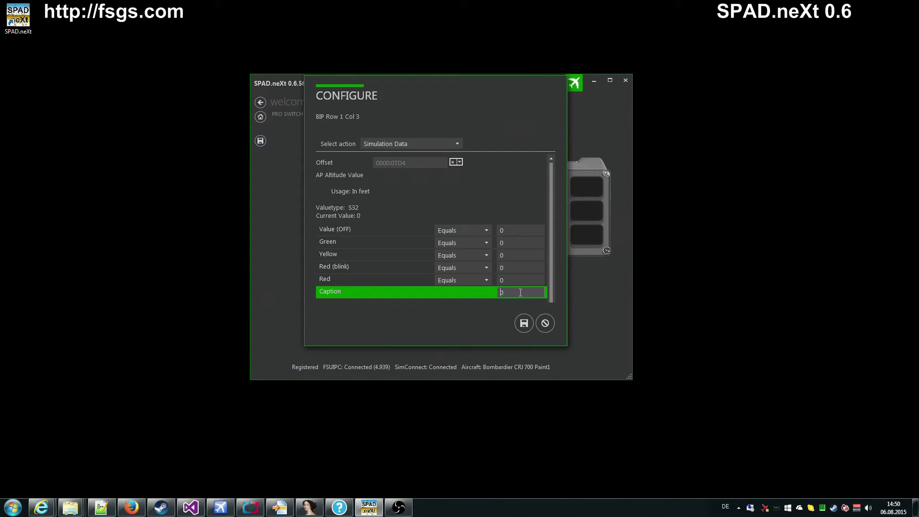
{"action": "type", "text": "Ap Al"}
{"action": "key", "text": "Delete"}
{"action": "key", "text": "BackSpace"}
{"action": "type", "text": "LT"}
{"action": "left_click", "coordinate": [507, 293]}
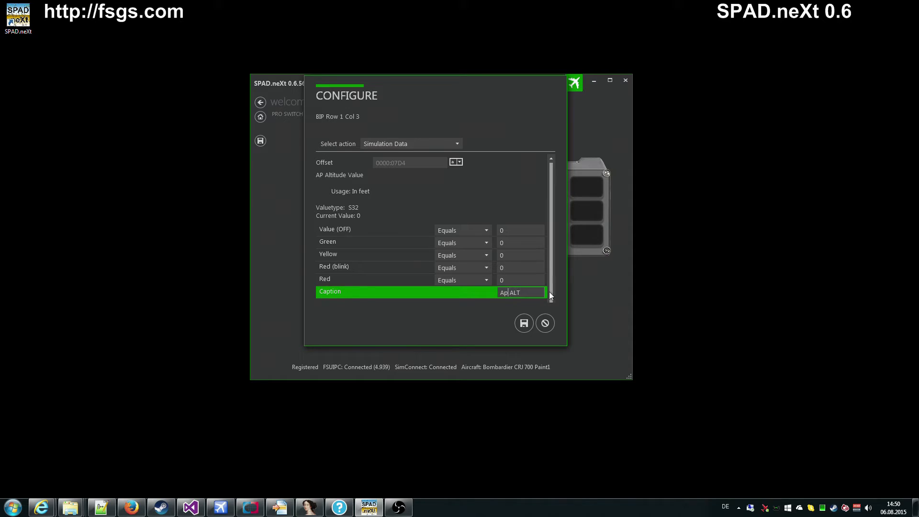
{"action": "key", "text": "BackSpace"}
{"action": "type", "text": "P"}
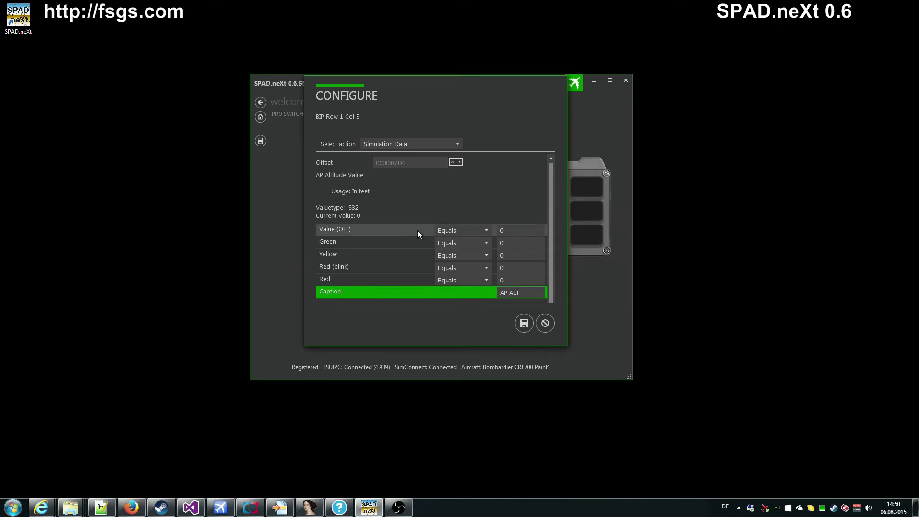
{"action": "left_click", "coordinate": [510, 230]}
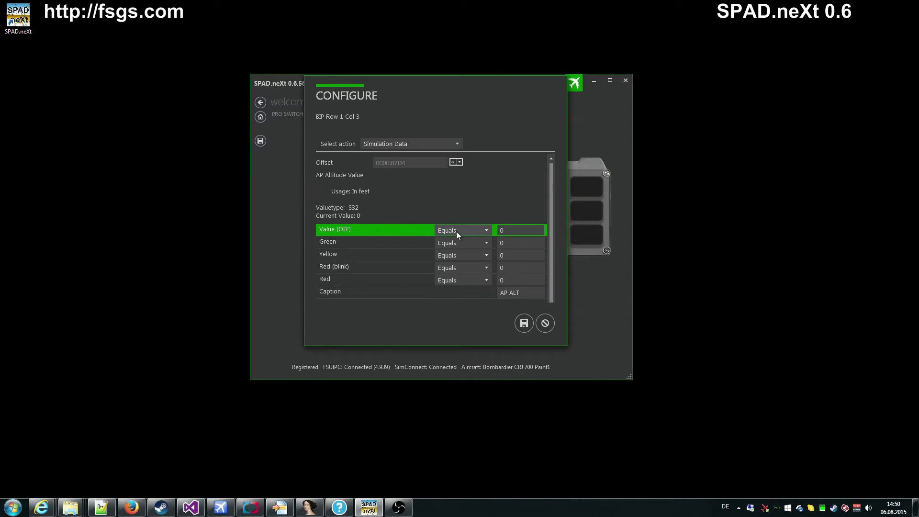
{"action": "left_click", "coordinate": [487, 230]}
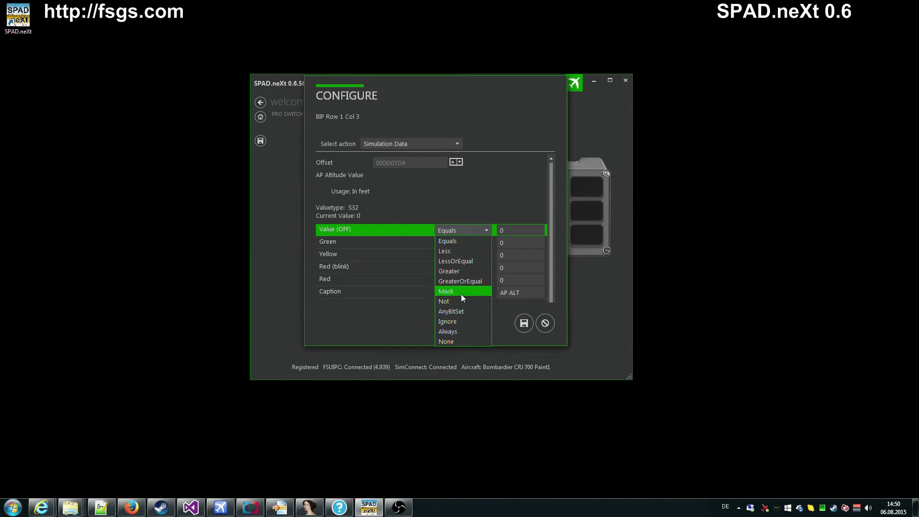
{"action": "left_click", "coordinate": [462, 234]}
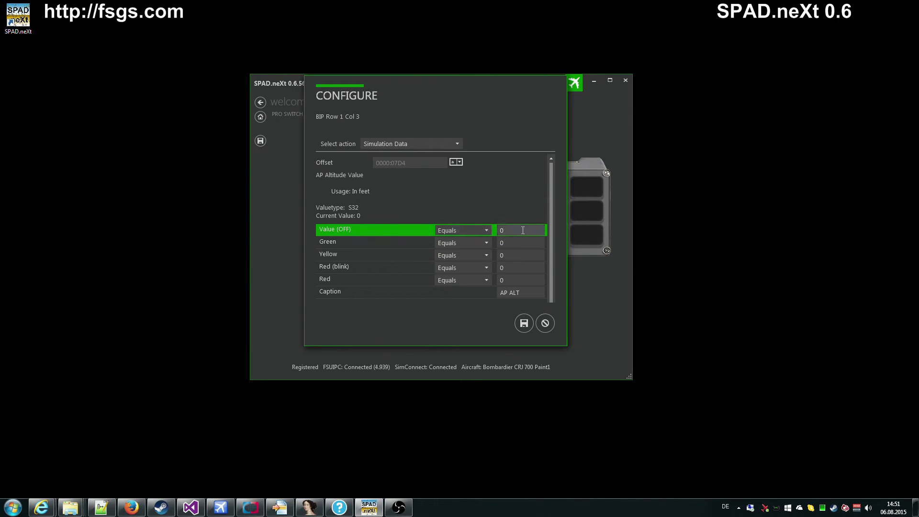
Step: Make the AP ALT tile's Green condition GreaterOrEqual 10000
{"action": "left_click", "coordinate": [378, 242]}
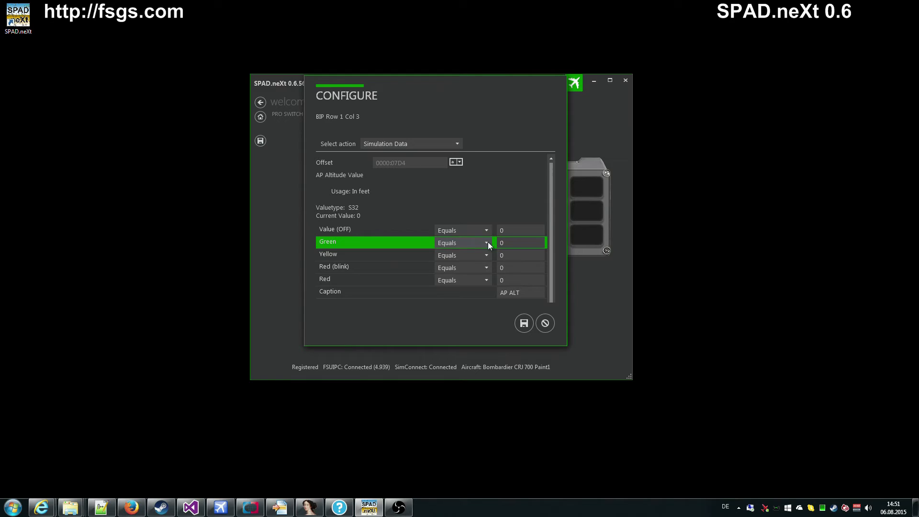
{"action": "left_click", "coordinate": [487, 242]}
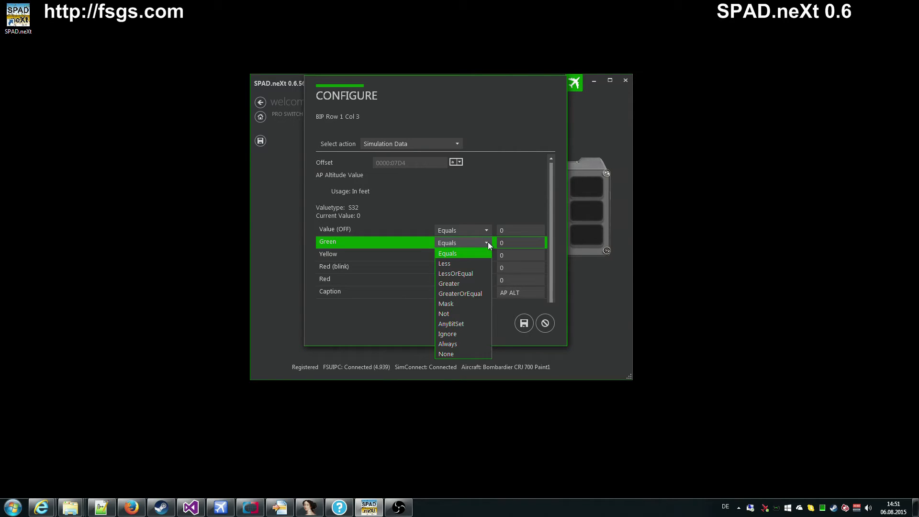
{"action": "left_click", "coordinate": [455, 293]}
{"action": "left_click", "coordinate": [528, 247]}
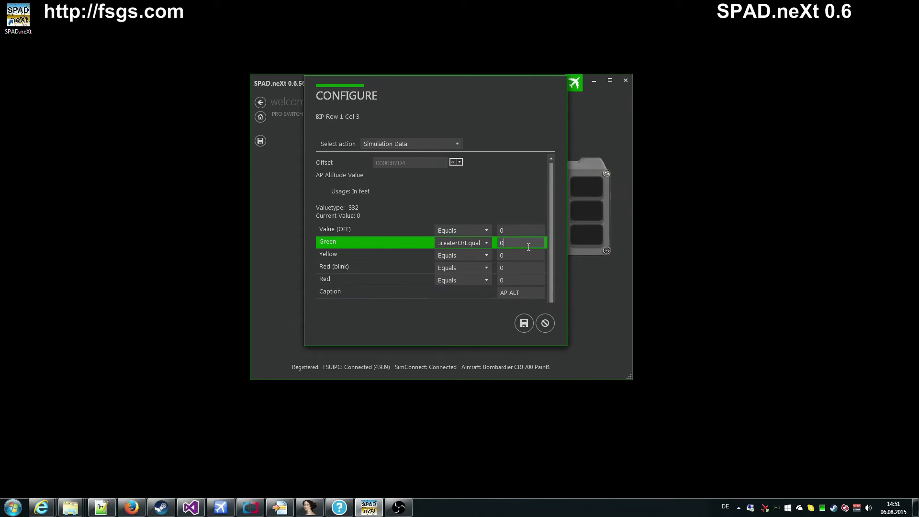
{"action": "type", "text": "10000"}
Step: Set the Yellow condition to Greater than 9500
{"action": "left_click", "coordinate": [474, 256]}
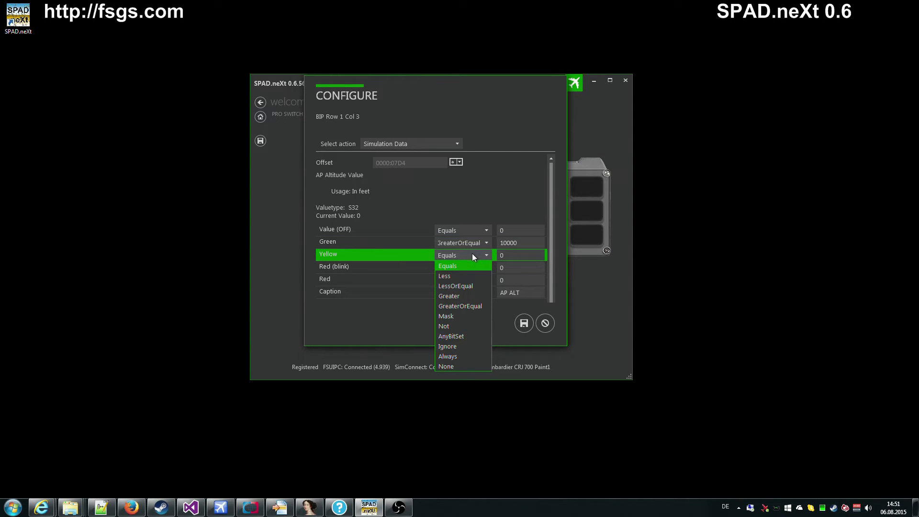
{"action": "left_click", "coordinate": [457, 296]}
{"action": "left_click", "coordinate": [515, 256]}
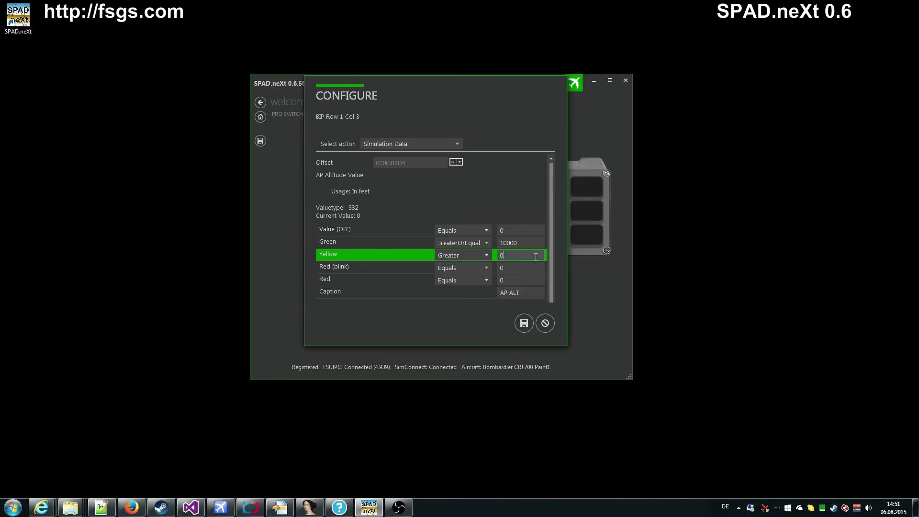
{"action": "type", "text": "0"}
{"action": "type", "text": "9500"}
{"action": "key", "text": "Delete"}
Step: Set Red (blink) to Less than 9500 and Red to 9500, then save the tile
{"action": "left_click", "coordinate": [481, 269]}
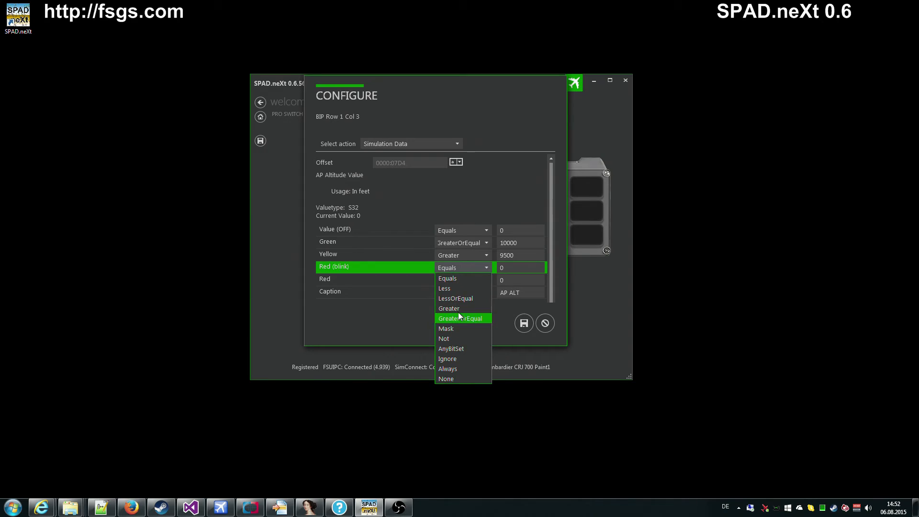
{"action": "left_click", "coordinate": [456, 288]}
{"action": "left_click", "coordinate": [502, 268]}
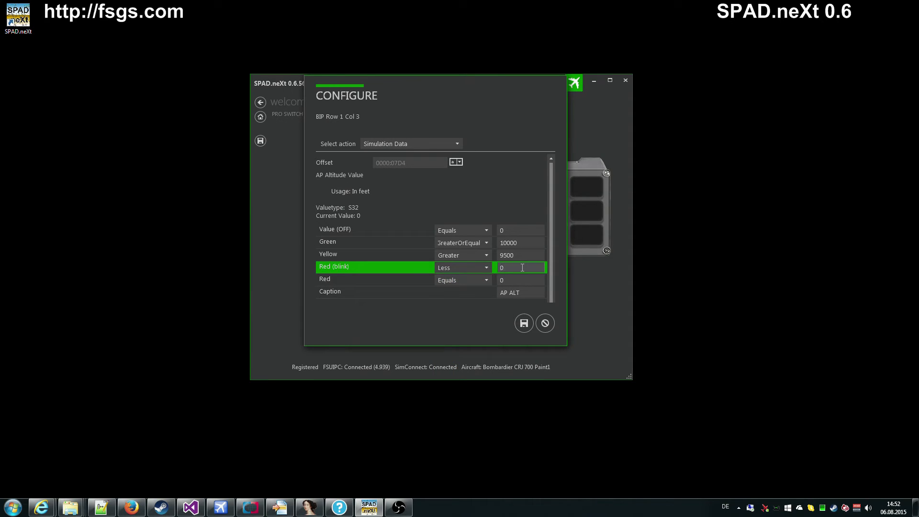
{"action": "type", "text": "9500"}
{"action": "left_click", "coordinate": [524, 280]}
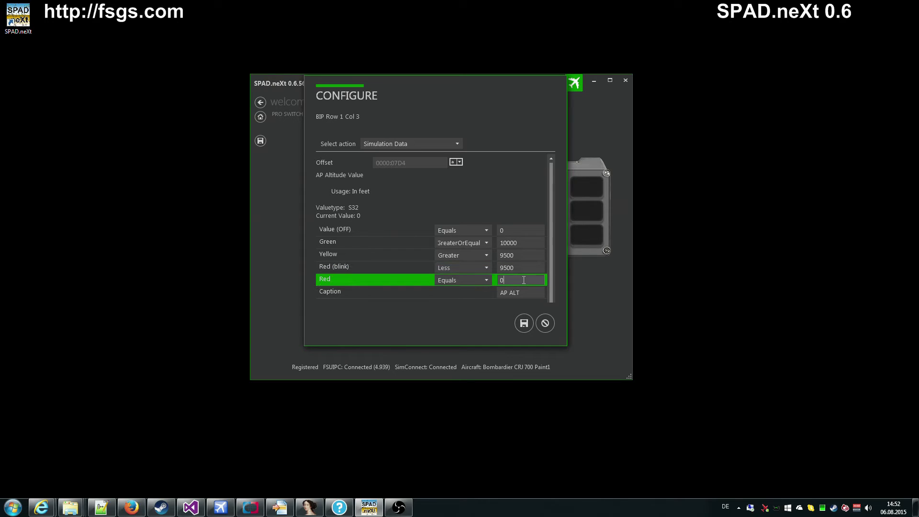
{"action": "type", "text": "9500"}
{"action": "left_click", "coordinate": [524, 324]}
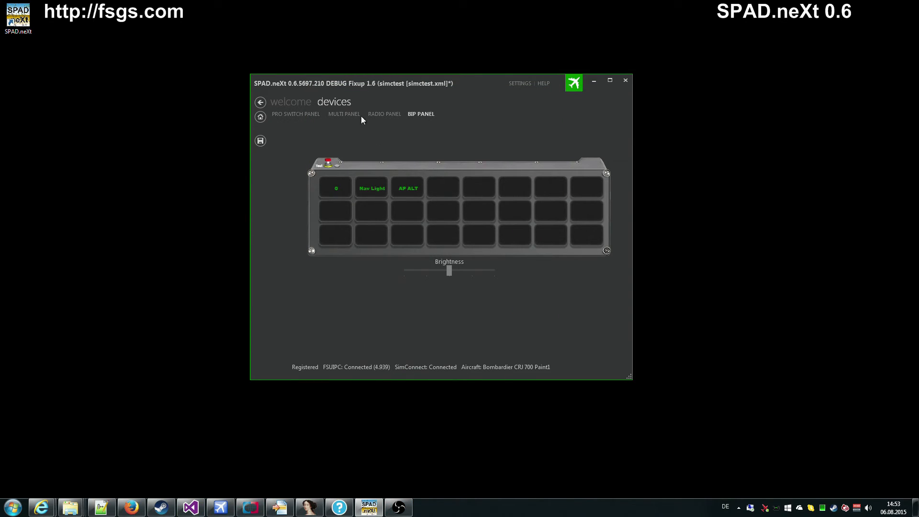
Step: Switch from the Multi Panel device view to the Radio Panel device view
{"action": "left_click", "coordinate": [334, 115]}
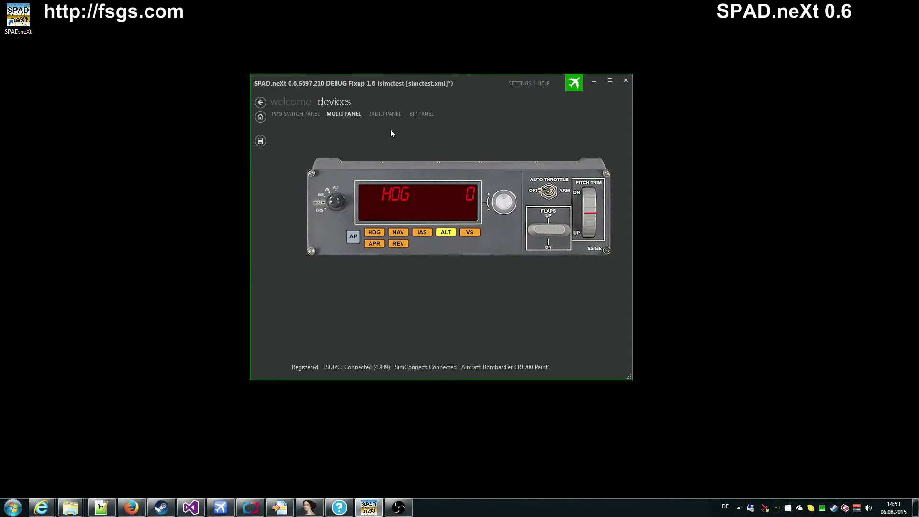
{"action": "left_click", "coordinate": [384, 115]}
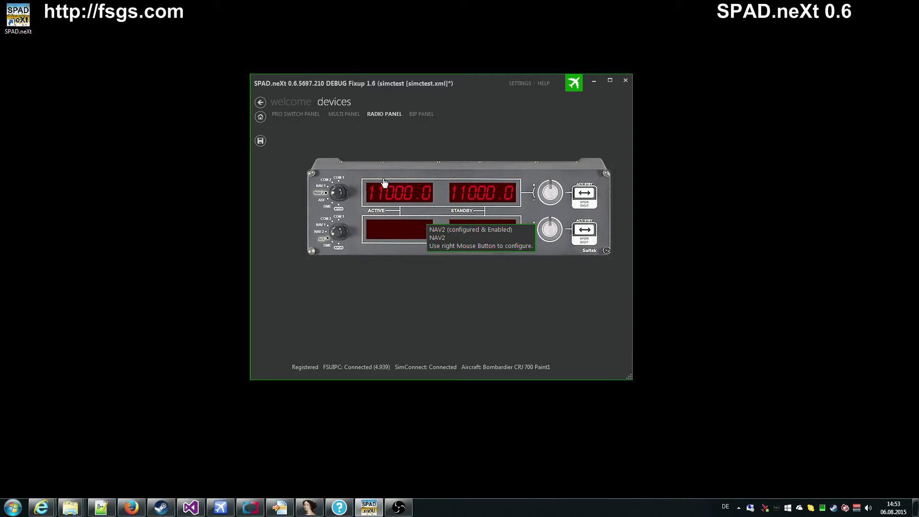
Step: Move the SPAD.neXt window to the top-right corner and bring Flight Simulator X to the front
{"action": "left_click_drag", "start_coordinate": [480, 82], "coordinate": [759, 19]}
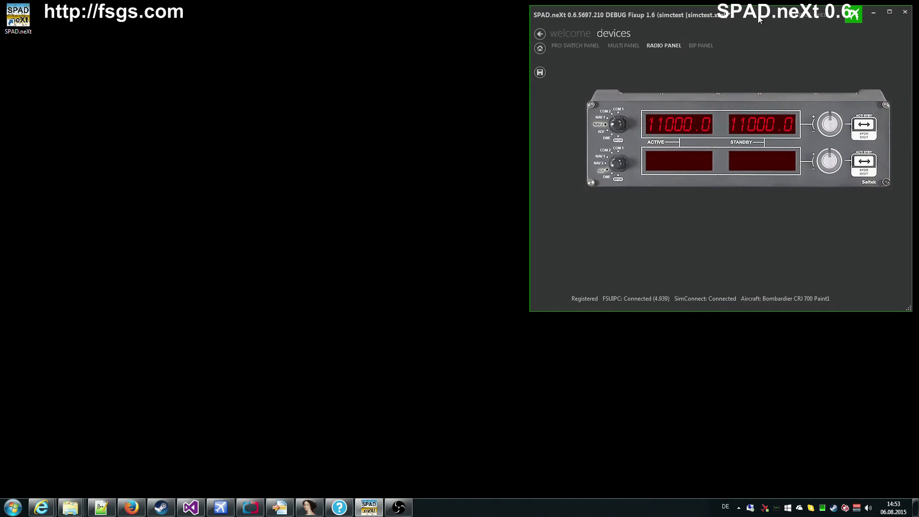
{"action": "left_click", "coordinate": [221, 508]}
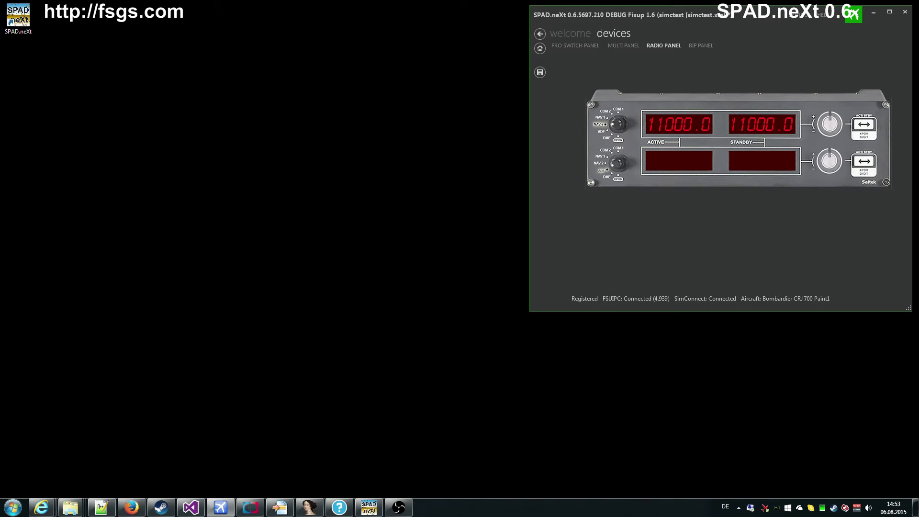
Step: Place FSX top-left in the Virtuelles Cockpit view, with SPAD.neXt back on the BIP panel
{"action": "left_click_drag", "start_coordinate": [1, 81], "coordinate": [340, 24]}
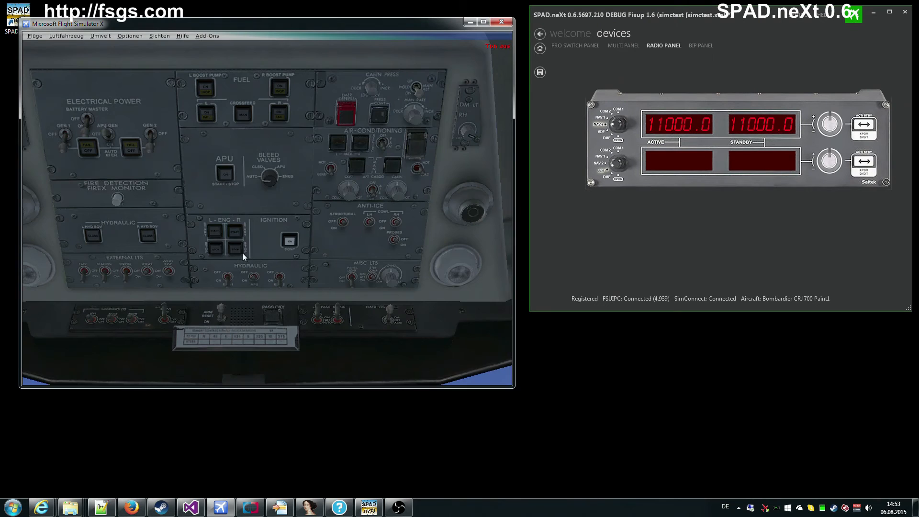
{"action": "right_click", "coordinate": [242, 252]}
{"action": "mouse_move", "coordinate": [306, 122]}
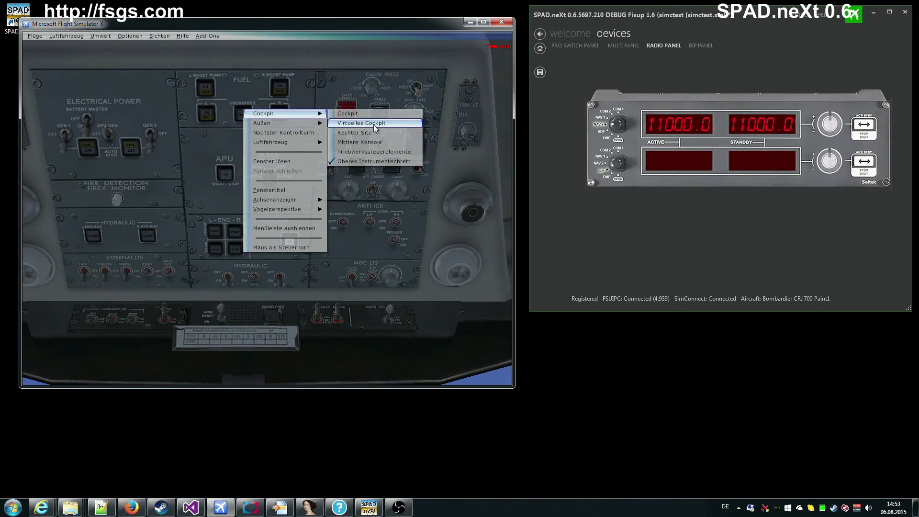
{"action": "left_click", "coordinate": [373, 124]}
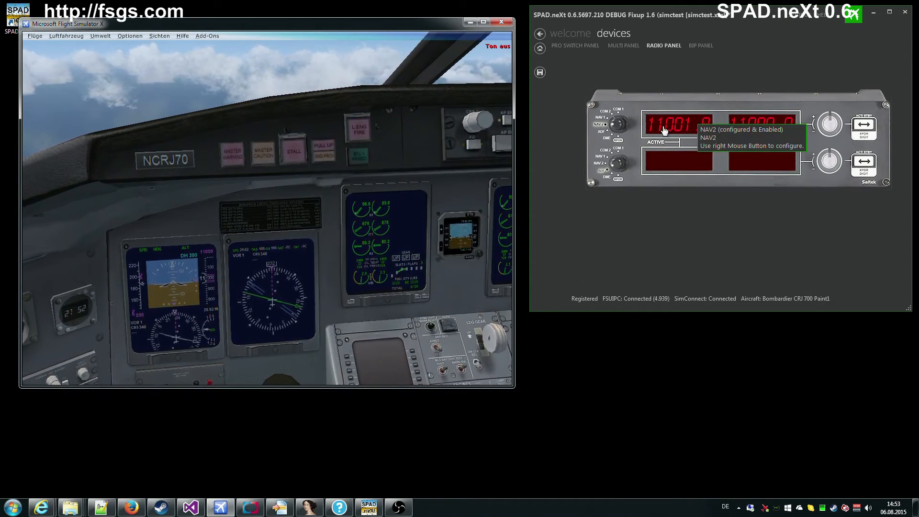
{"action": "left_click", "coordinate": [693, 46]}
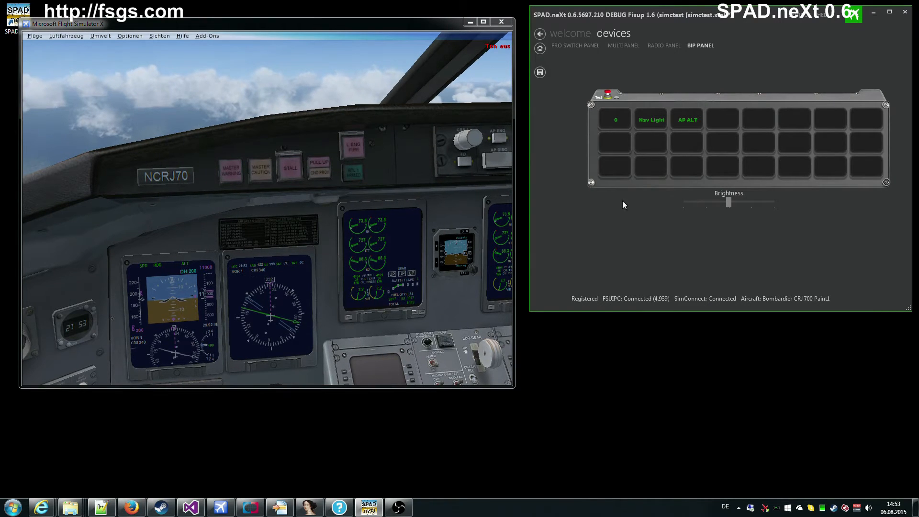
Step: Open the Multi Panel ALT display configuration and make its Display read Simulation Data
{"action": "left_click", "coordinate": [624, 45]}
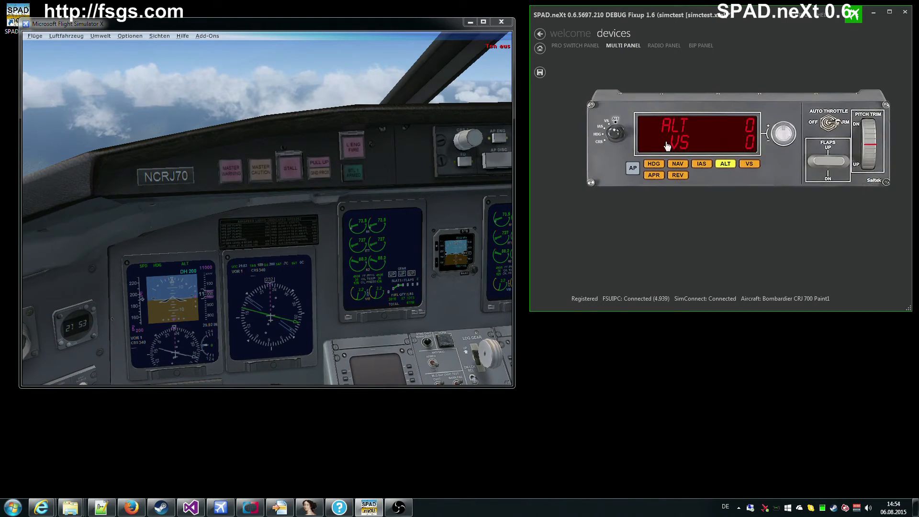
{"action": "right_click", "coordinate": [695, 128]}
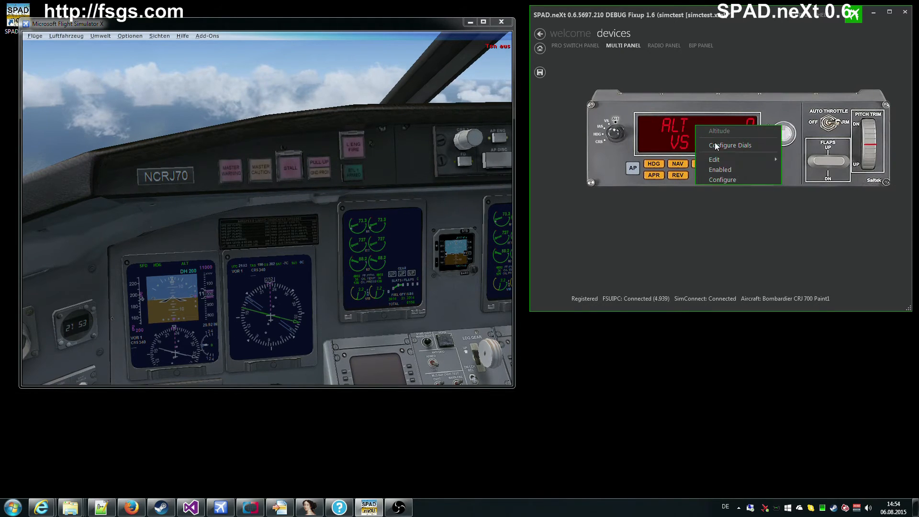
{"action": "left_click", "coordinate": [719, 175]}
{"action": "left_click", "coordinate": [795, 99]}
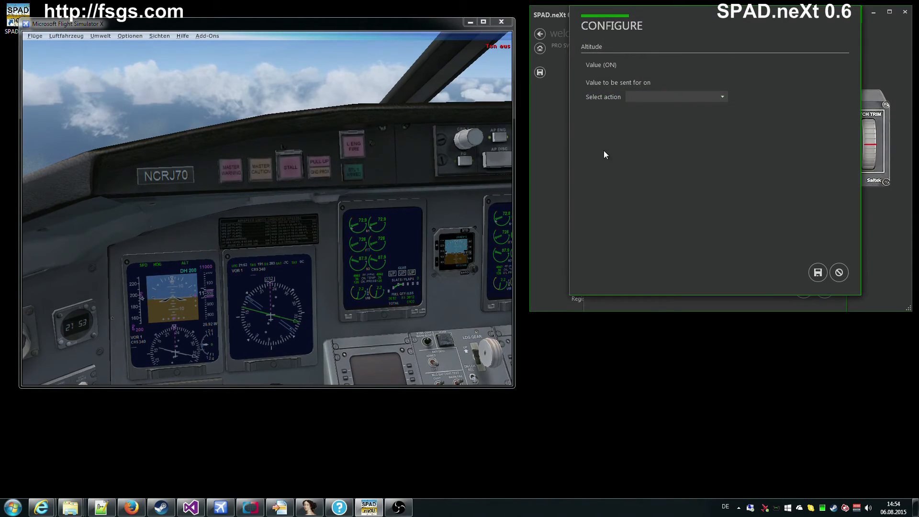
{"action": "left_click", "coordinate": [643, 96]}
{"action": "left_click", "coordinate": [654, 116]}
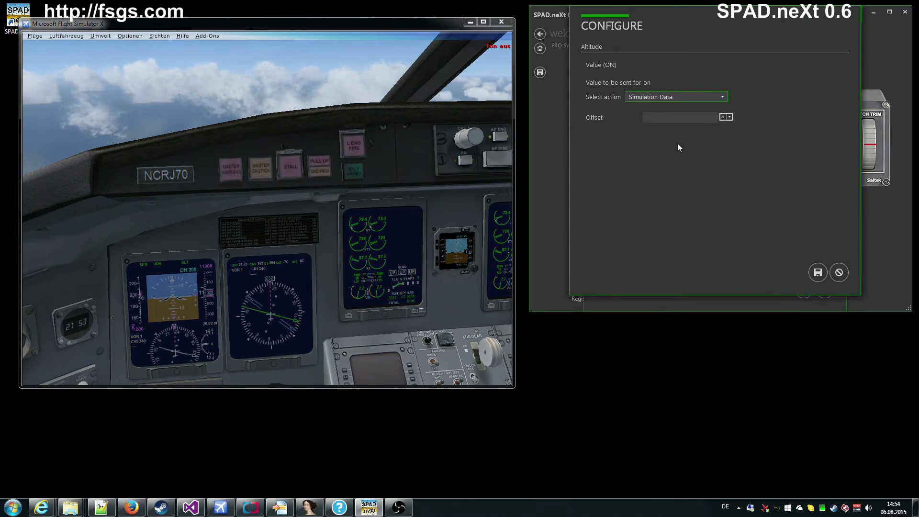
Step: Search the simulation data offsets for 'autop' and expand the FSUIPC Autopilot group
{"action": "left_click", "coordinate": [726, 118]}
{"action": "type", "text": "alti"}
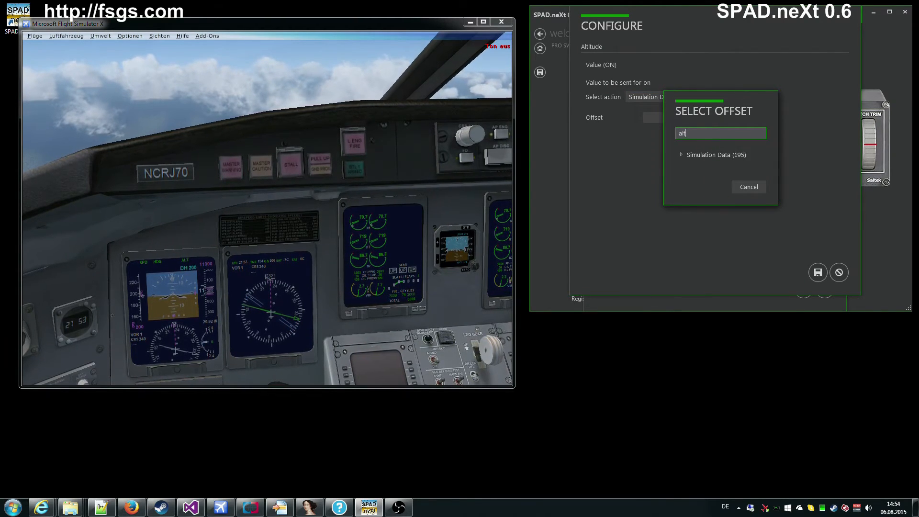
{"action": "key", "text": "BackSpace"}
{"action": "key", "text": "BackSpace"}
{"action": "key", "text": "BackSpace"}
{"action": "type", "text": "autop"}
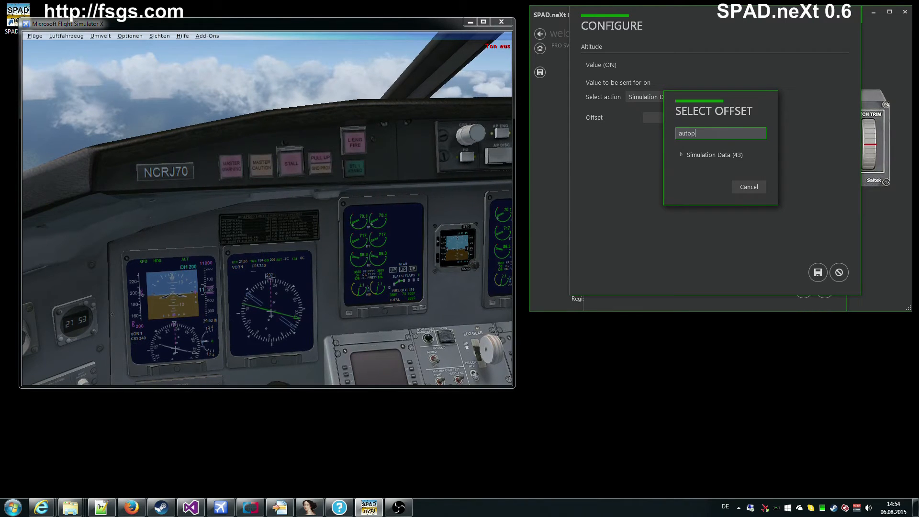
{"action": "left_click", "coordinate": [682, 154]}
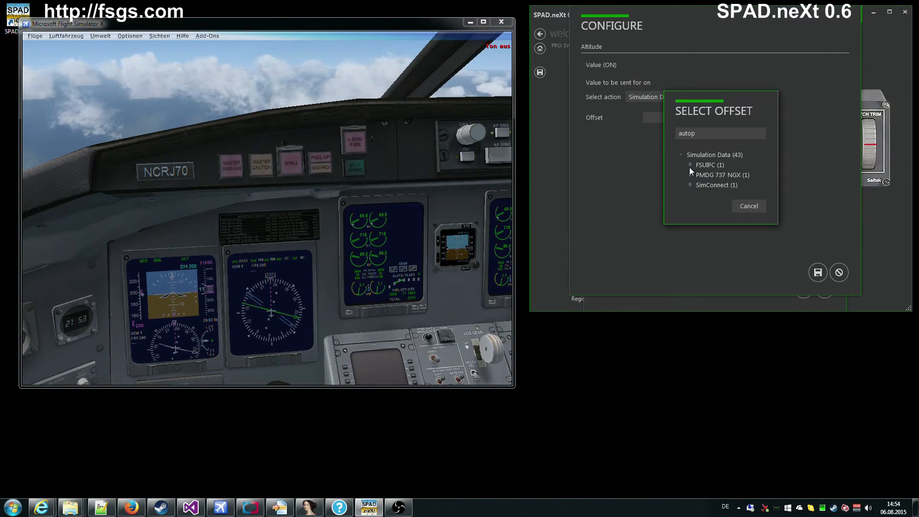
{"action": "left_click", "coordinate": [690, 165]}
{"action": "left_click", "coordinate": [700, 175]}
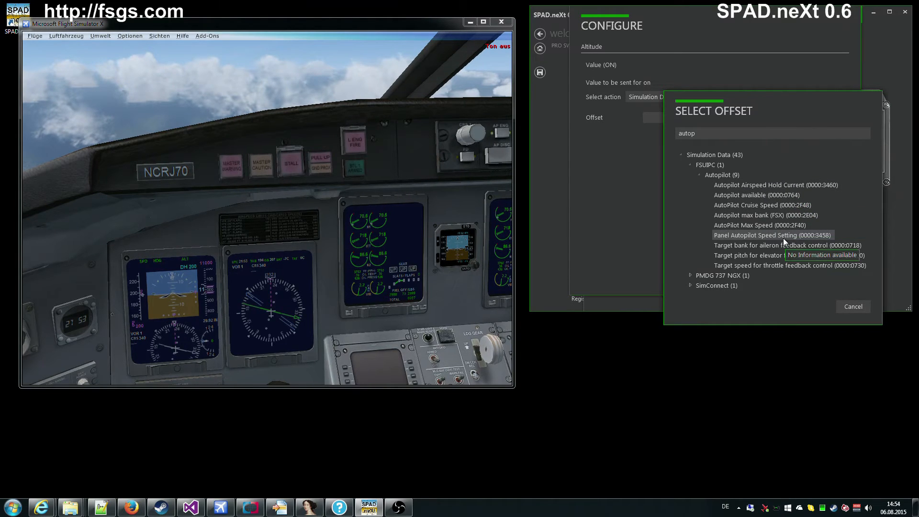
{"action": "mouse_move", "coordinate": [771, 268]}
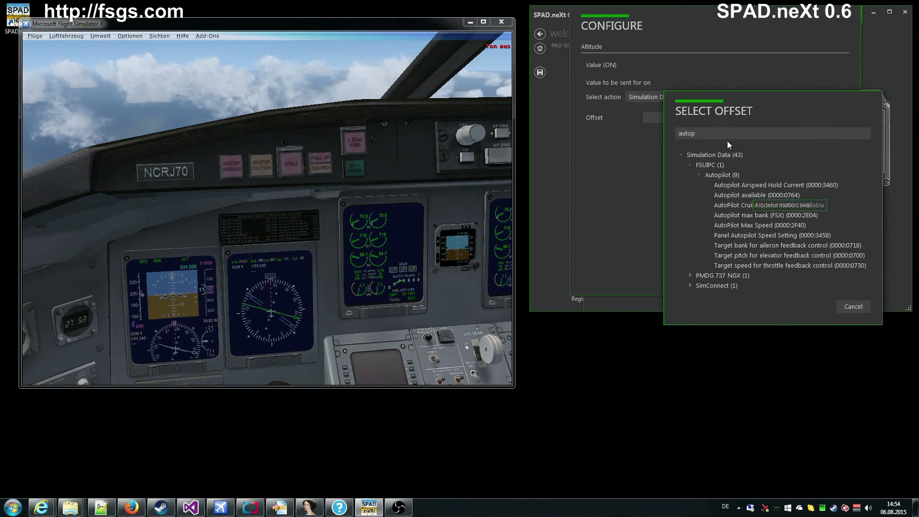
Step: Search 'AP' and pick AP Altitude Value (0000:07D4), keeping the Default normalizer
{"action": "left_click_drag", "start_coordinate": [727, 139], "coordinate": [644, 135]}
{"action": "key", "text": "BackSpace"}
{"action": "type", "text": "AP"}
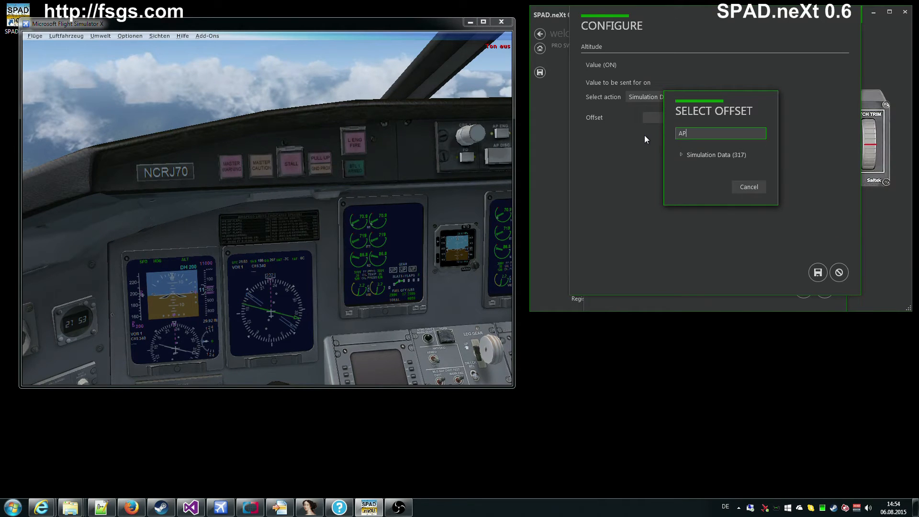
{"action": "left_click", "coordinate": [681, 156]}
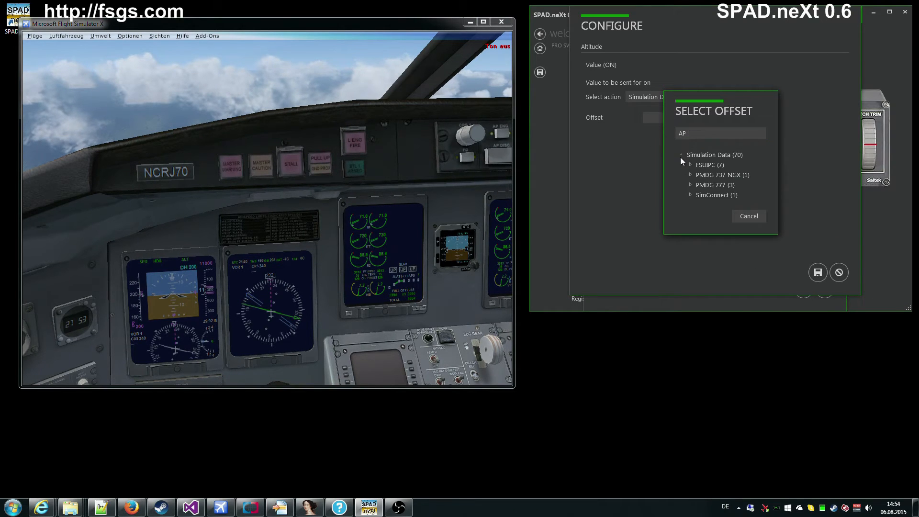
{"action": "left_click", "coordinate": [689, 165]}
{"action": "left_click", "coordinate": [699, 175]}
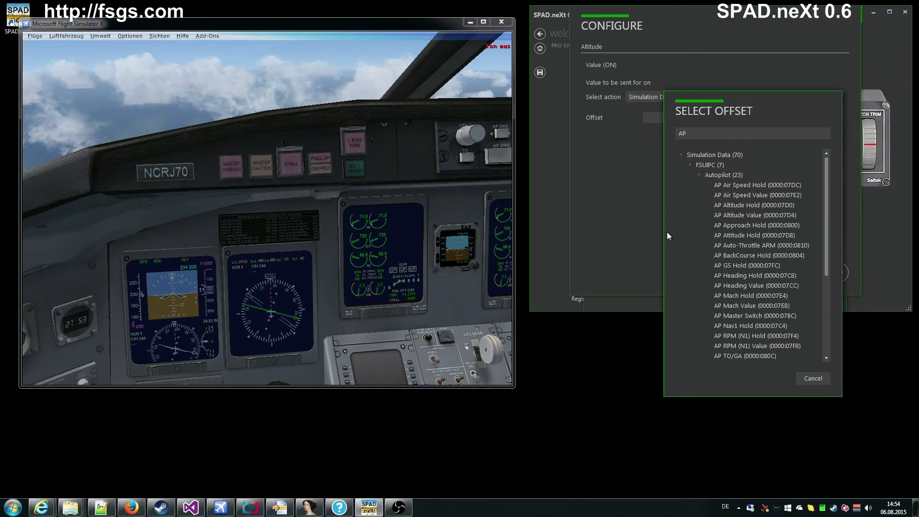
{"action": "left_click", "coordinate": [732, 216]}
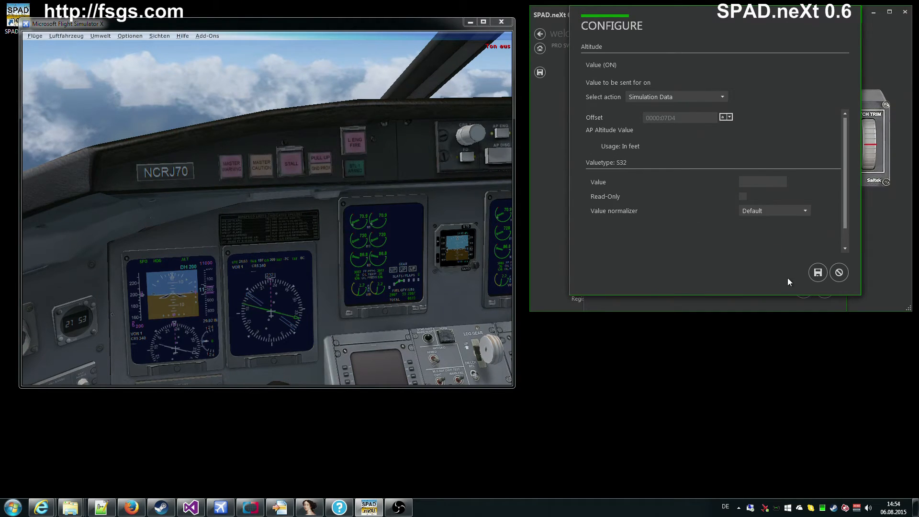
{"action": "left_click", "coordinate": [808, 210]}
{"action": "left_click", "coordinate": [808, 210]}
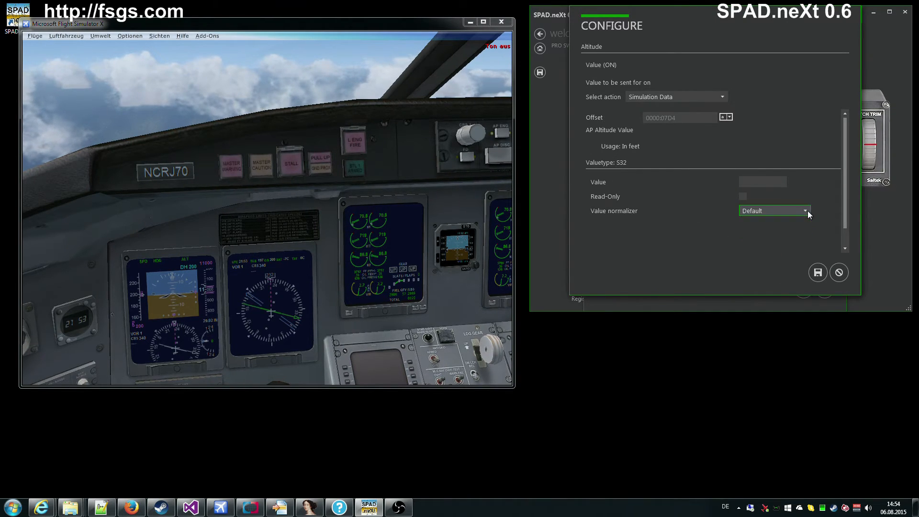
Step: Save the display binding and bind the tuner's clockwise turn to the Display value
{"action": "left_click", "coordinate": [818, 272]}
{"action": "left_click", "coordinate": [796, 110]}
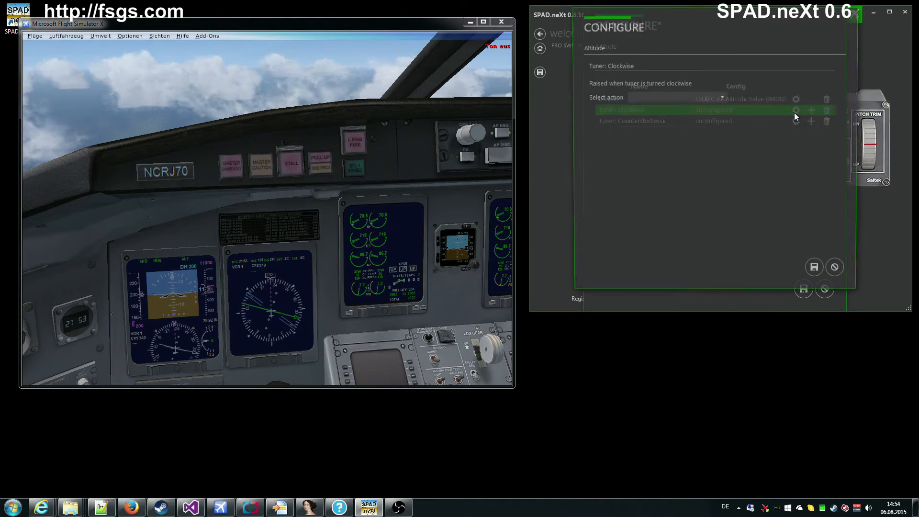
{"action": "left_click", "coordinate": [671, 99]}
{"action": "left_click", "coordinate": [652, 114]}
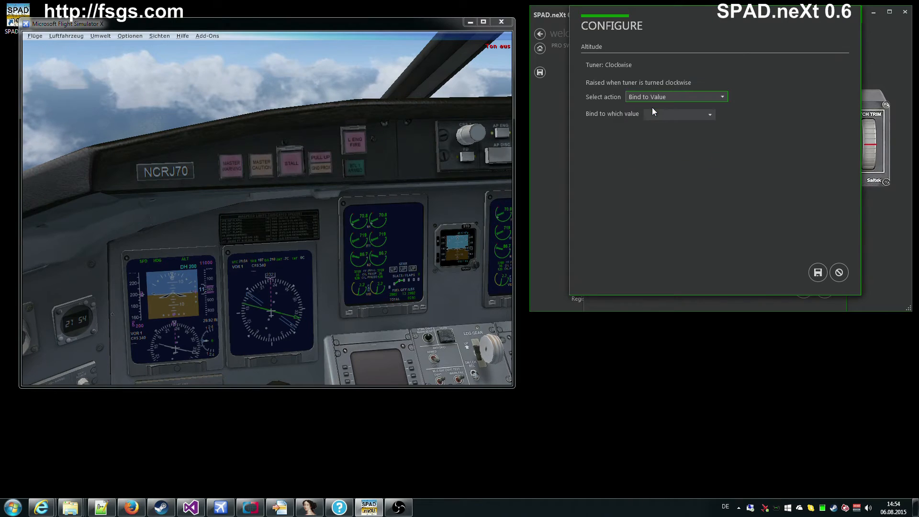
{"action": "left_click", "coordinate": [663, 116]}
{"action": "left_click", "coordinate": [670, 134]}
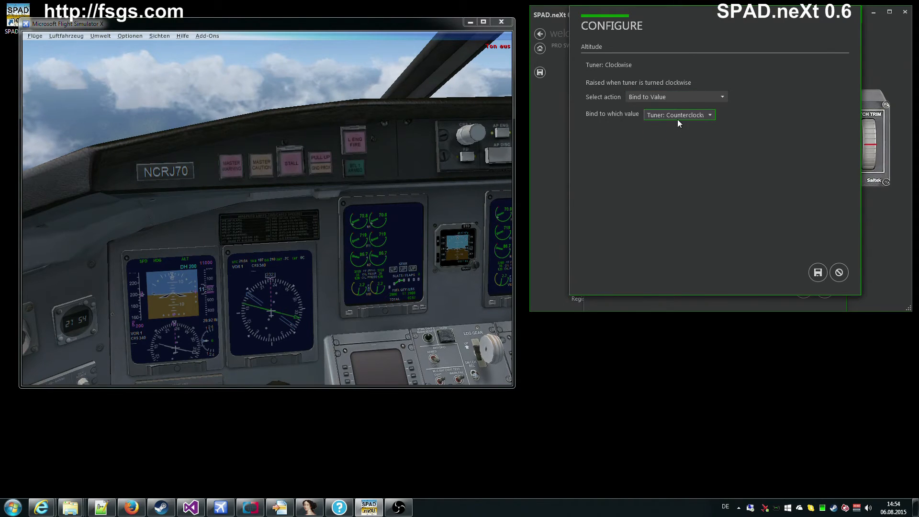
{"action": "left_click", "coordinate": [675, 118]}
{"action": "left_click", "coordinate": [666, 126]}
{"action": "left_click", "coordinate": [817, 273]}
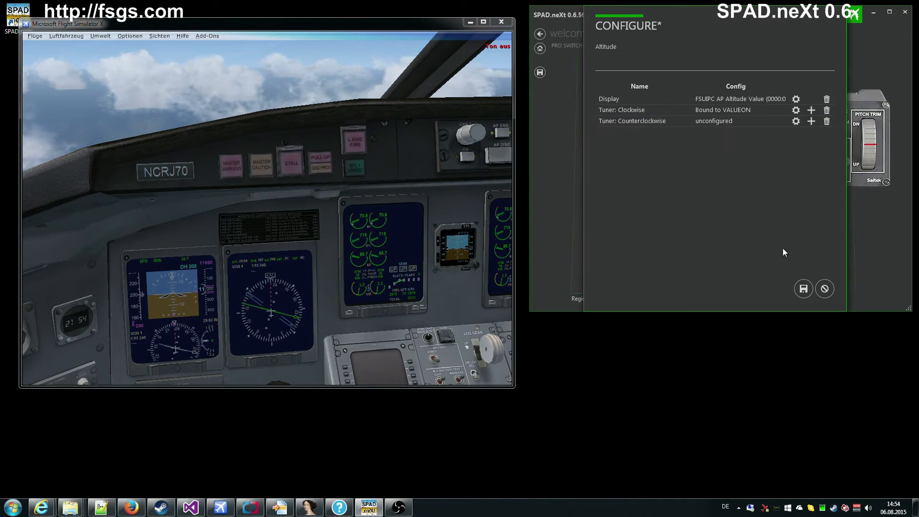
Step: Bind the tuner's counterclockwise turn to the Display value and save it
{"action": "left_click", "coordinate": [796, 121]}
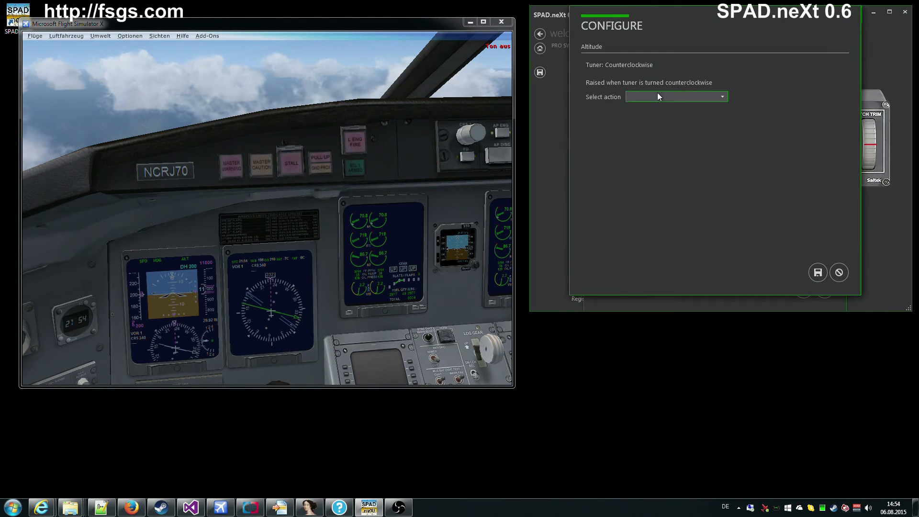
{"action": "left_click", "coordinate": [656, 96]}
{"action": "left_click", "coordinate": [648, 114]}
{"action": "left_click", "coordinate": [649, 116]}
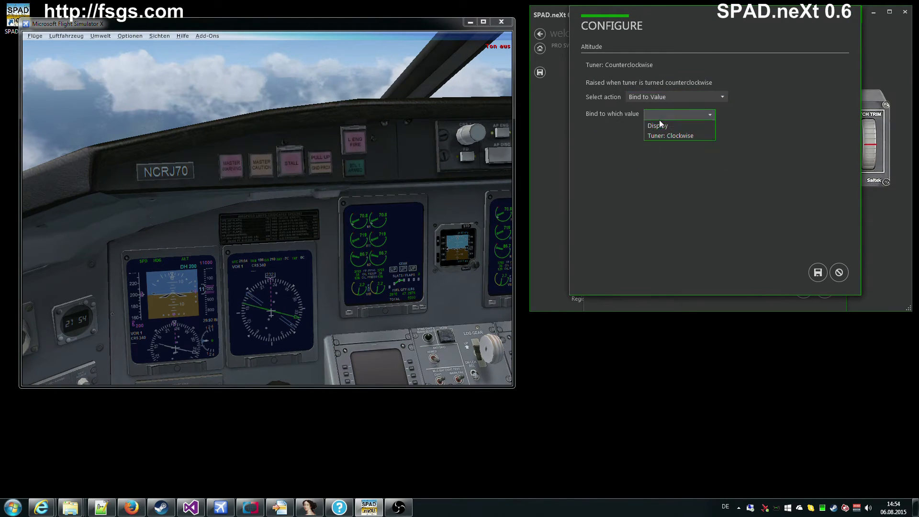
{"action": "left_click", "coordinate": [667, 128]}
{"action": "left_click", "coordinate": [822, 273]}
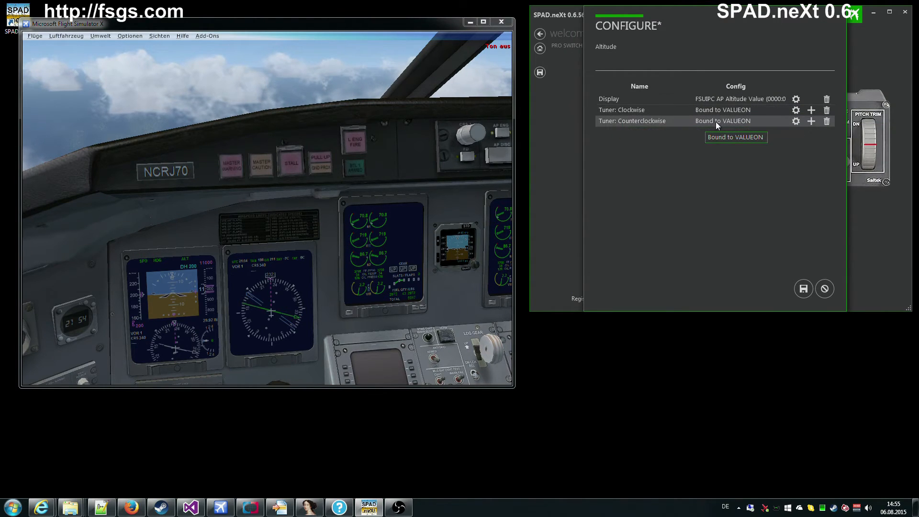
Step: Save the Altitude configuration reading 10000 and return to the BIP panel view
{"action": "left_click", "coordinate": [804, 288]}
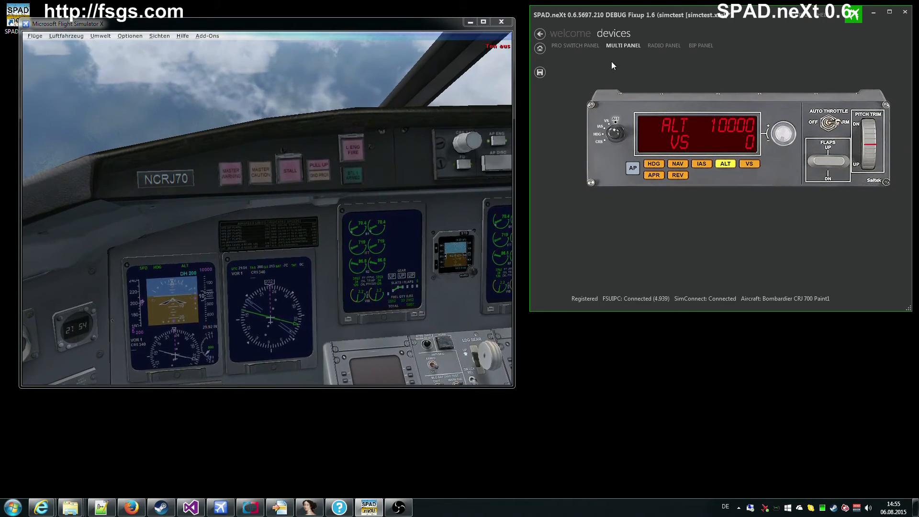
{"action": "left_click", "coordinate": [702, 47]}
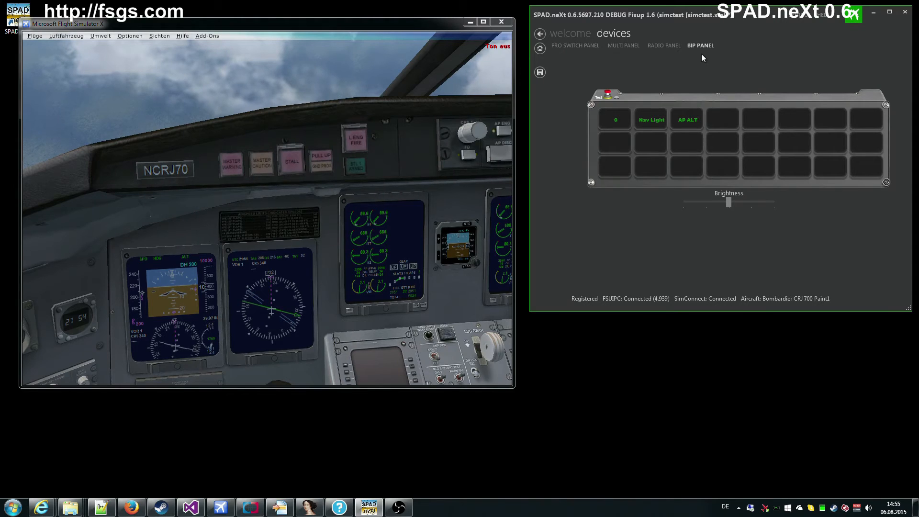
Step: Switch to the Radio Panel and back to the BIP panel to watch AP ALT turn yellow
{"action": "left_click", "coordinate": [662, 48]}
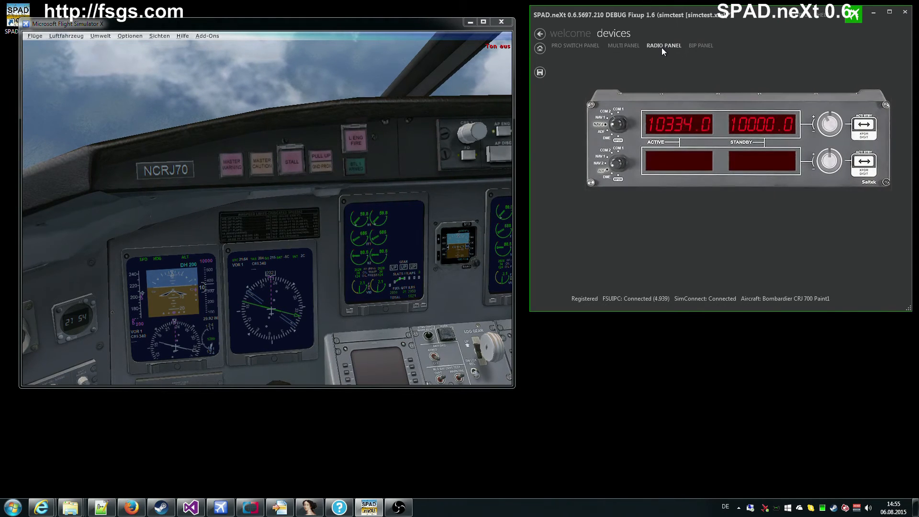
{"action": "left_click", "coordinate": [701, 45]}
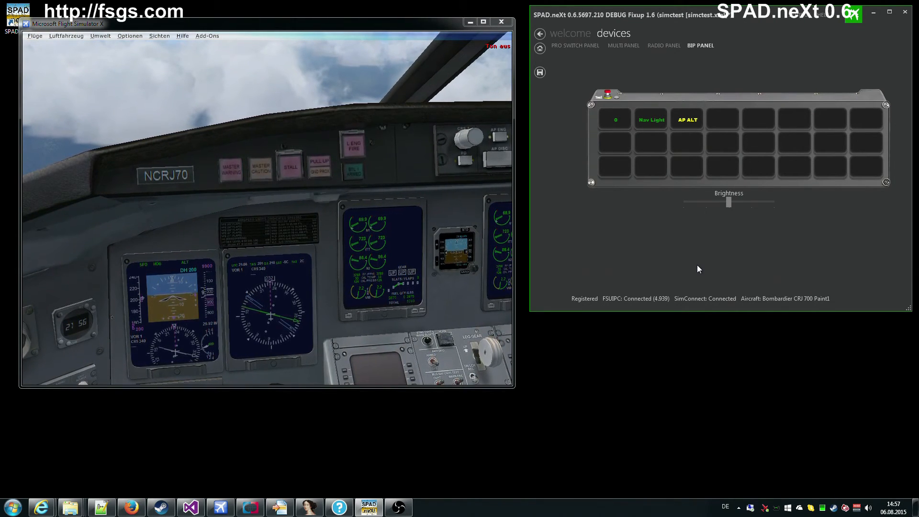
Step: Reopen the AP ALT tile configuration, keep Red at Equals 9500, and save it
{"action": "right_click", "coordinate": [685, 127]}
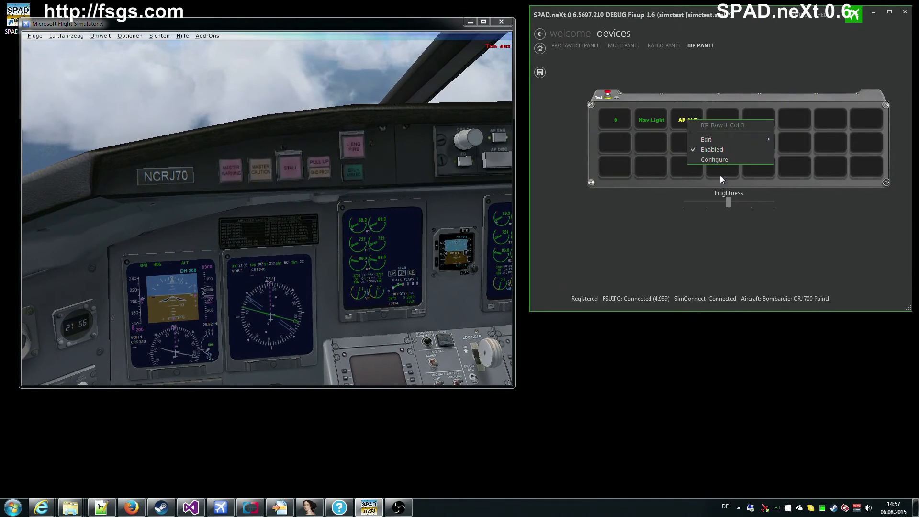
{"action": "left_click", "coordinate": [716, 159]}
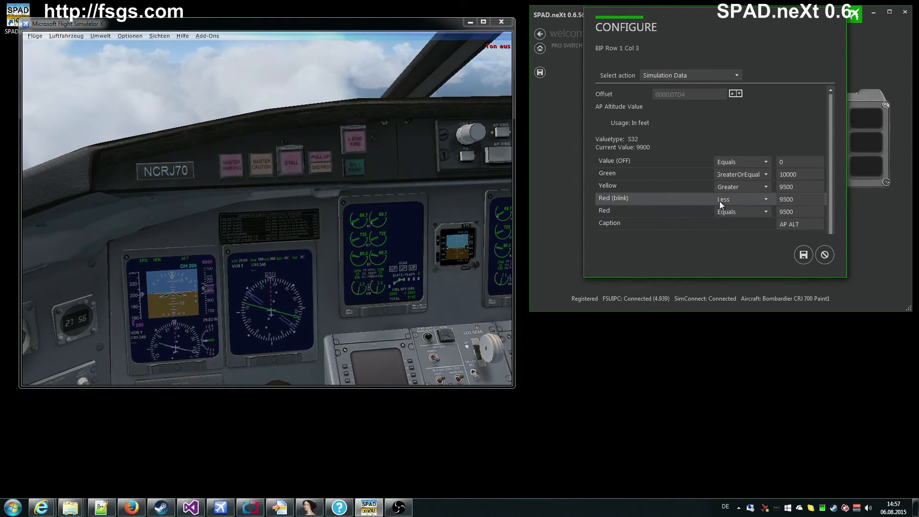
{"action": "left_click", "coordinate": [801, 201]}
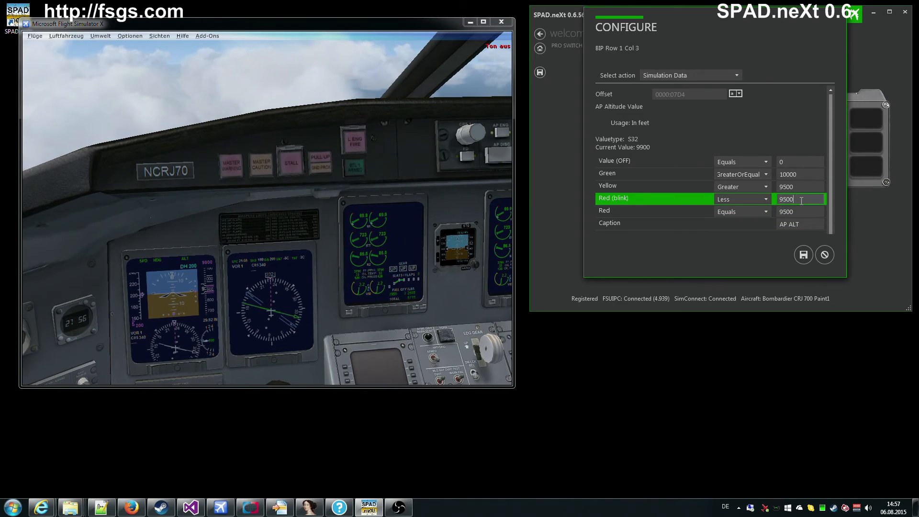
{"action": "left_click", "coordinate": [759, 211]}
{"action": "left_click", "coordinate": [760, 212]}
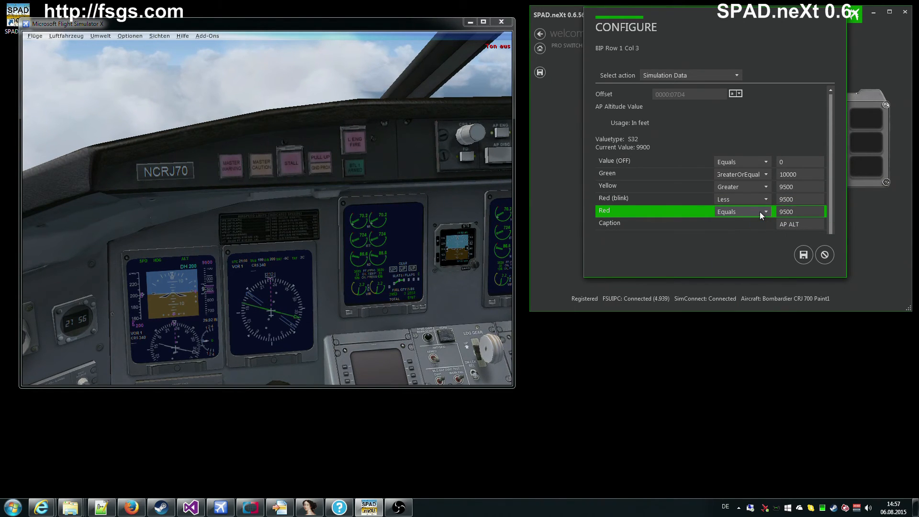
{"action": "left_click", "coordinate": [797, 256]}
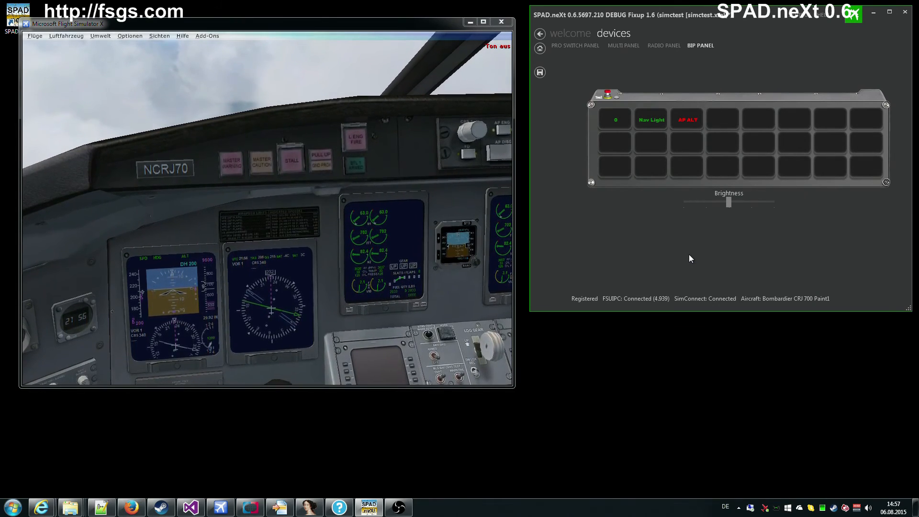
{"action": "right_click", "coordinate": [689, 122]}
{"action": "left_click", "coordinate": [713, 160]}
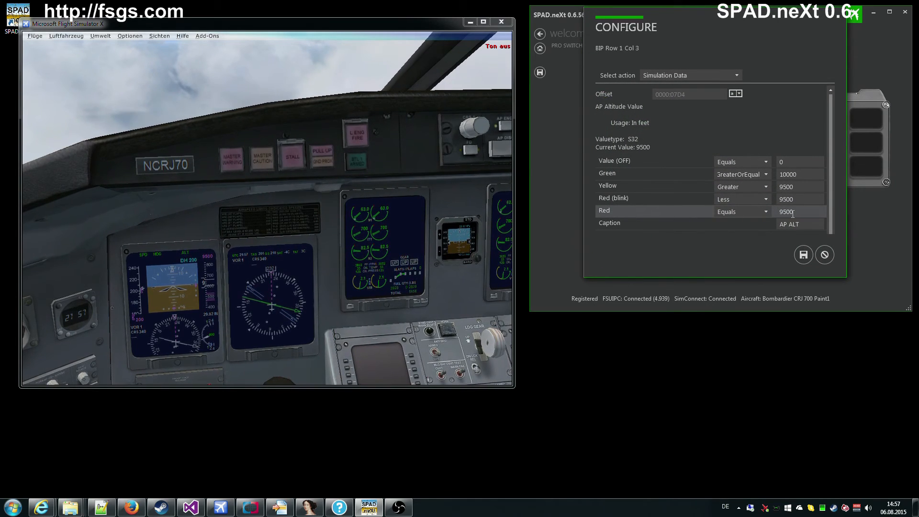
{"action": "left_click", "coordinate": [824, 254]}
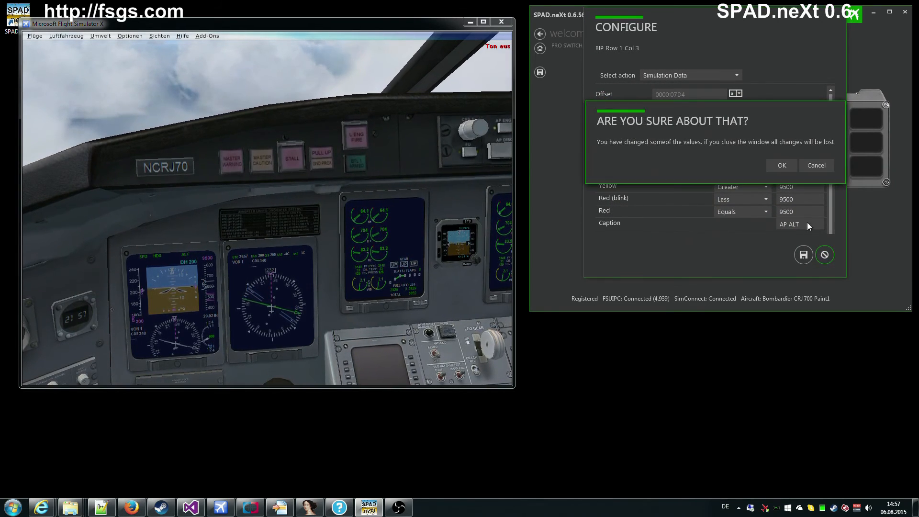
{"action": "left_click", "coordinate": [782, 165]}
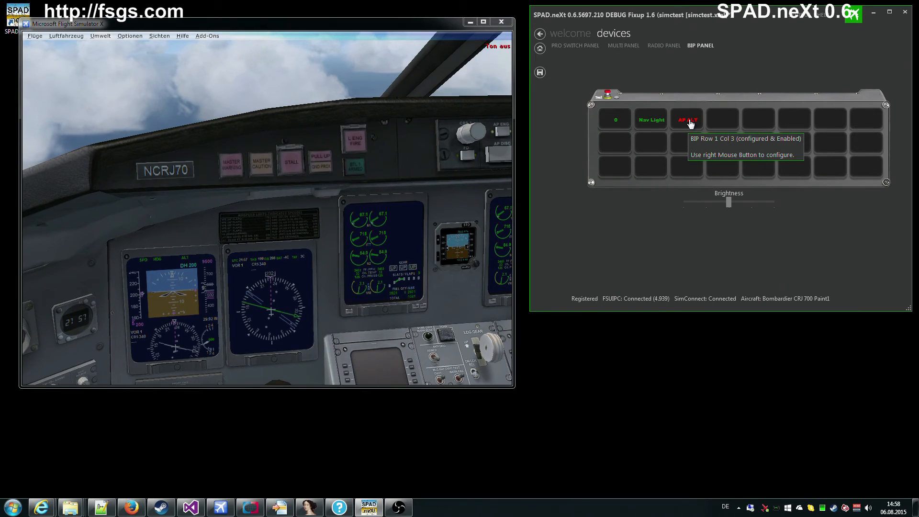
{"action": "right_click", "coordinate": [690, 123]}
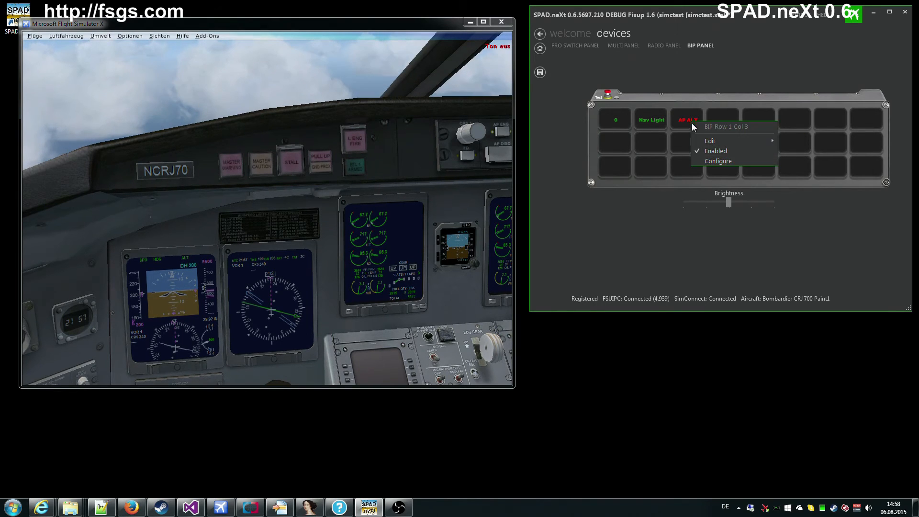
{"action": "left_click", "coordinate": [717, 162]}
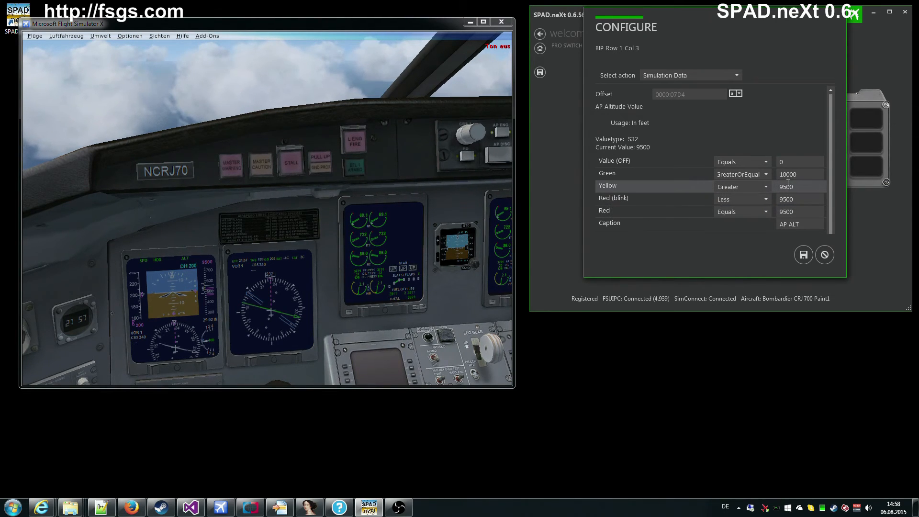
{"action": "left_click", "coordinate": [826, 255]}
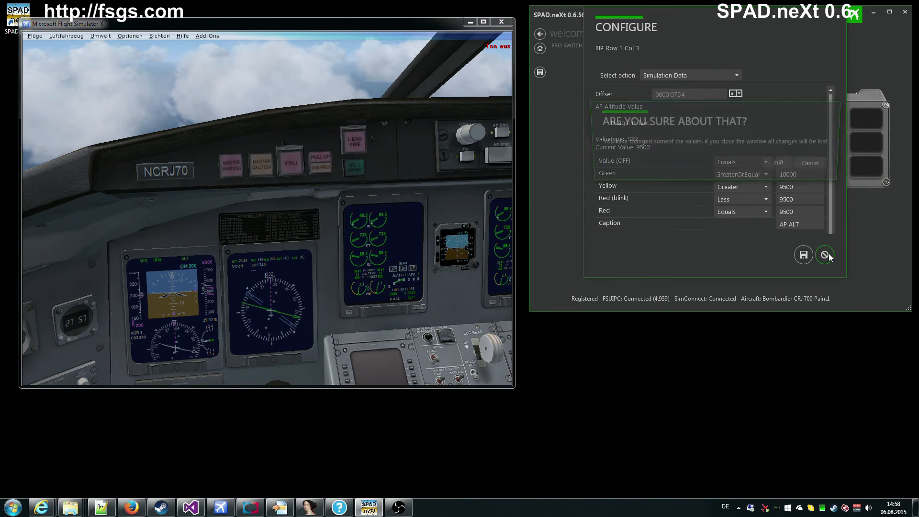
{"action": "left_click", "coordinate": [782, 165]}
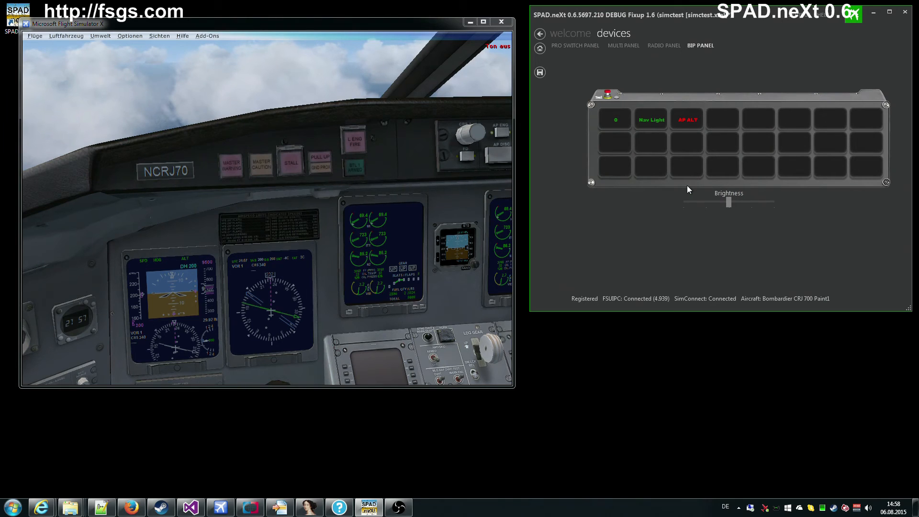
{"action": "right_click", "coordinate": [689, 123]}
{"action": "left_click", "coordinate": [717, 165]}
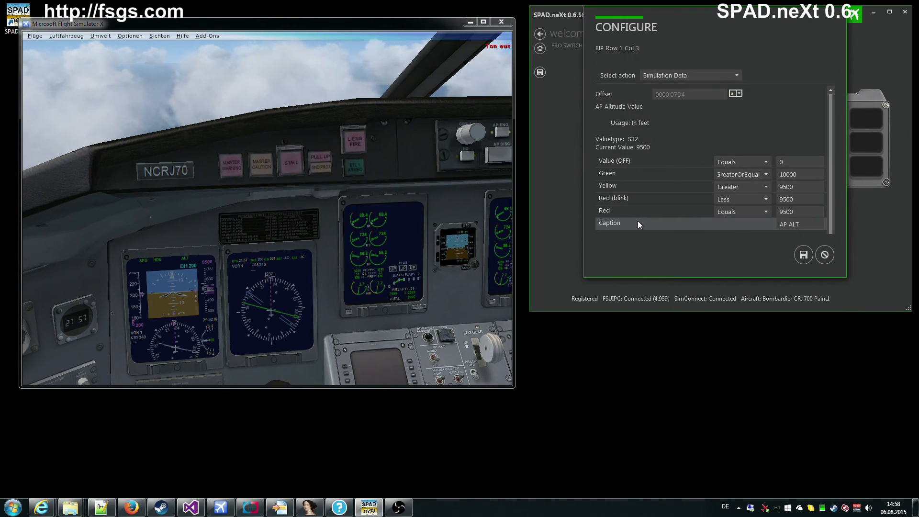
{"action": "left_click", "coordinate": [824, 255]}
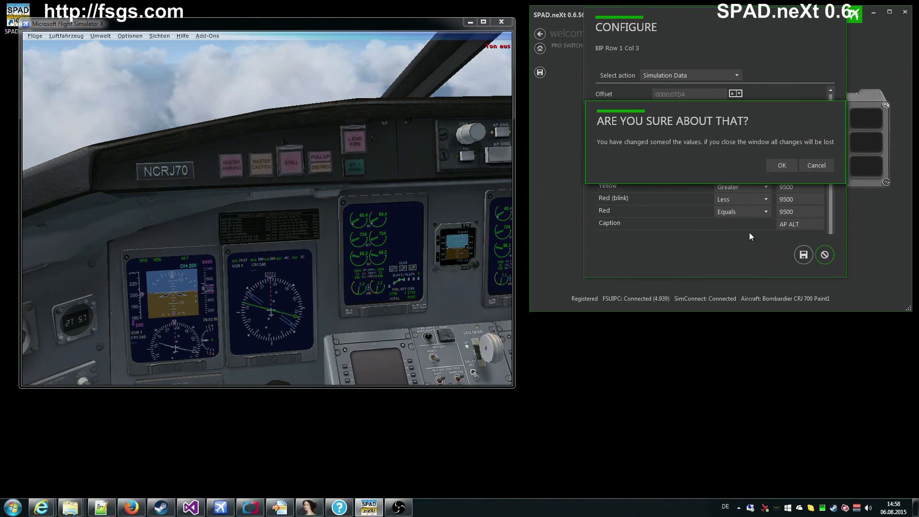
{"action": "left_click", "coordinate": [781, 165]}
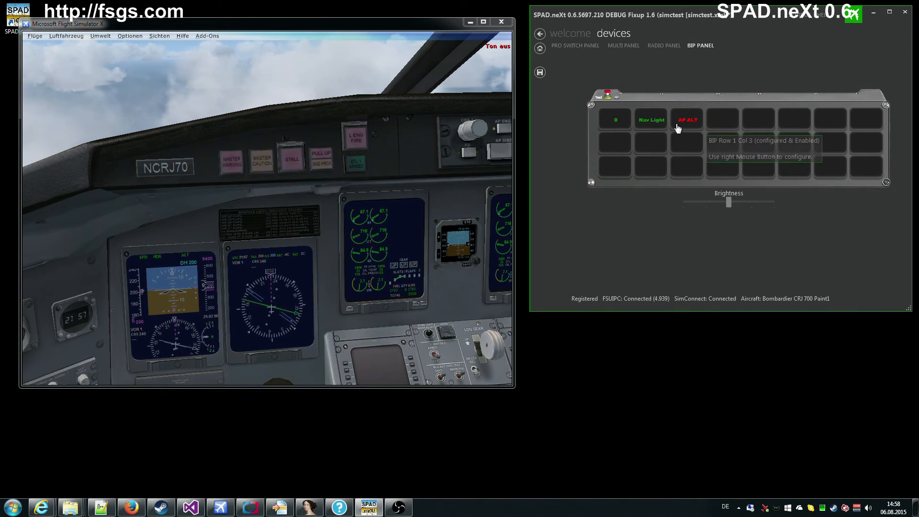
{"action": "right_click", "coordinate": [641, 139]}
{"action": "left_click", "coordinate": [676, 181]}
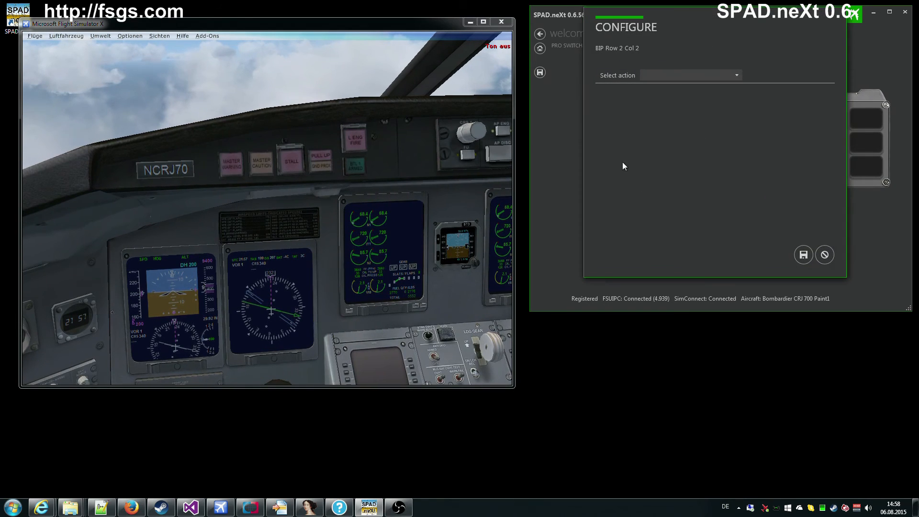
{"action": "left_click", "coordinate": [701, 77]}
{"action": "left_click", "coordinate": [670, 94]}
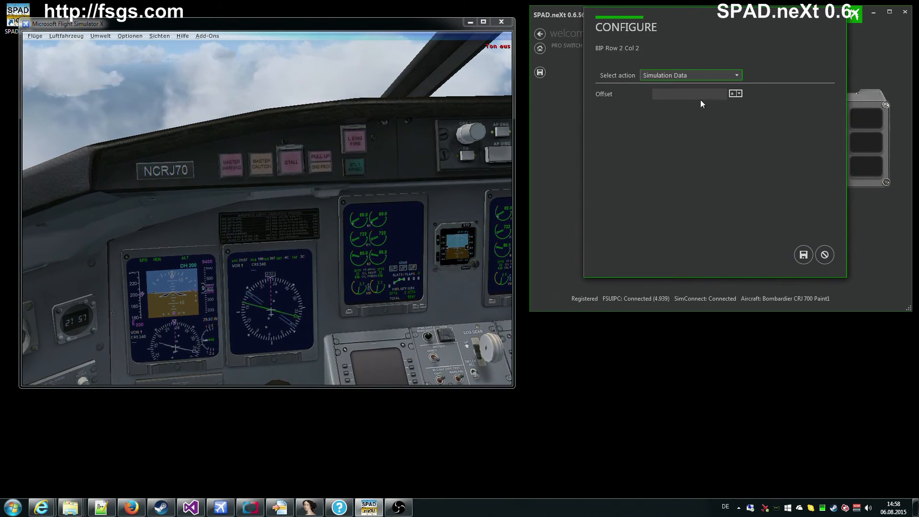
{"action": "left_click", "coordinate": [739, 94]}
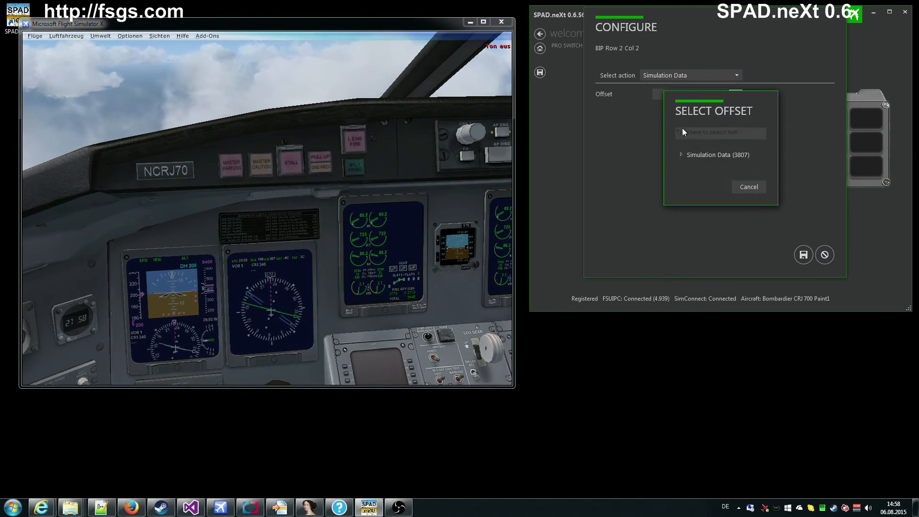
{"action": "left_click", "coordinate": [680, 155]}
{"action": "left_click", "coordinate": [690, 175]}
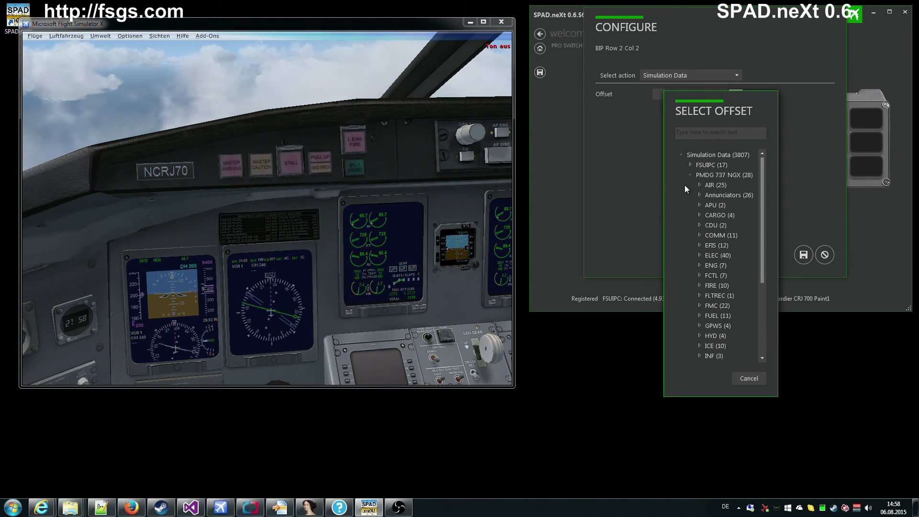
{"action": "scroll", "coordinate": [684, 184], "scroll_direction": "down", "scroll_amount": 1}
{"action": "left_click", "coordinate": [698, 173]}
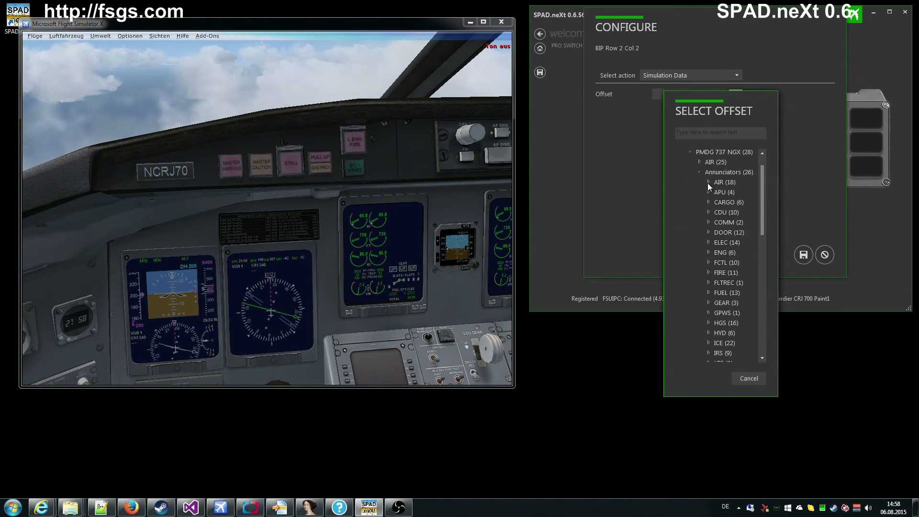
{"action": "left_click", "coordinate": [708, 183]}
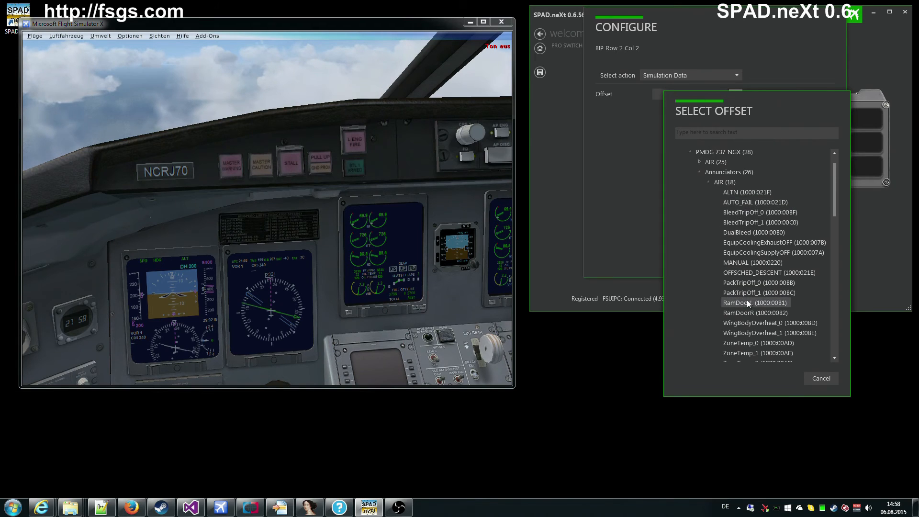
{"action": "double_click", "coordinate": [747, 222]}
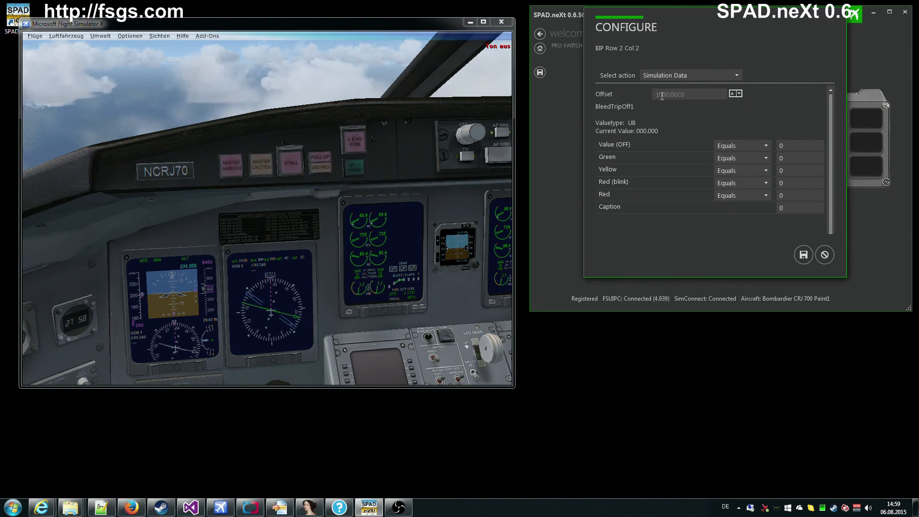
{"action": "left_click", "coordinate": [824, 256]}
{"action": "left_click", "coordinate": [781, 165]}
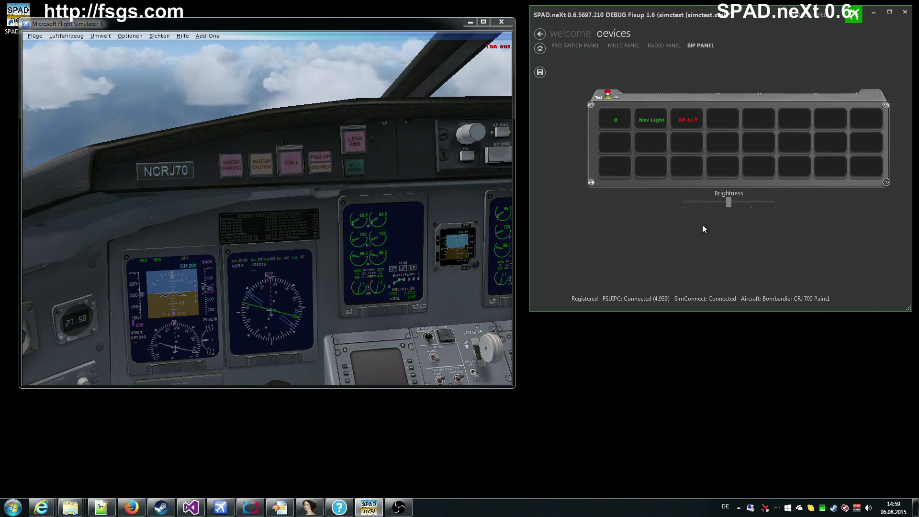
{"action": "right_click", "coordinate": [652, 144]}
{"action": "left_click", "coordinate": [674, 183]}
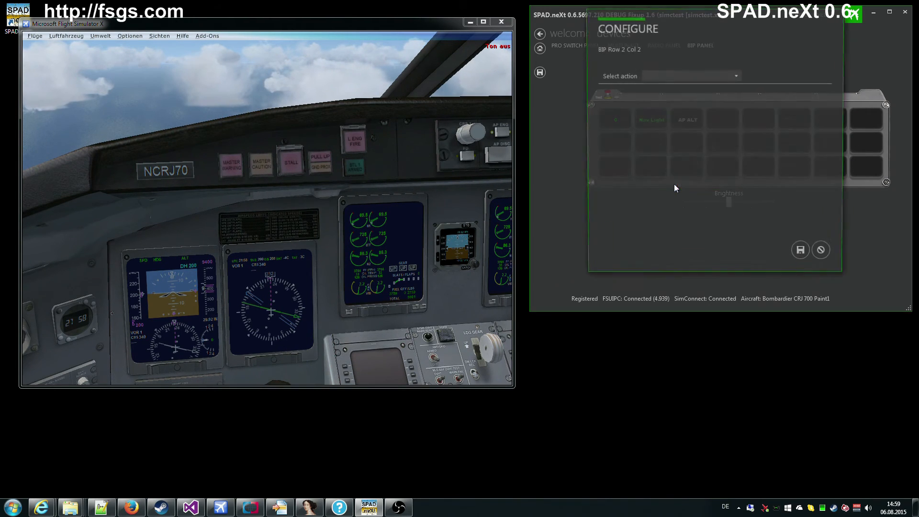
{"action": "left_click", "coordinate": [671, 77]}
{"action": "left_click", "coordinate": [663, 99]}
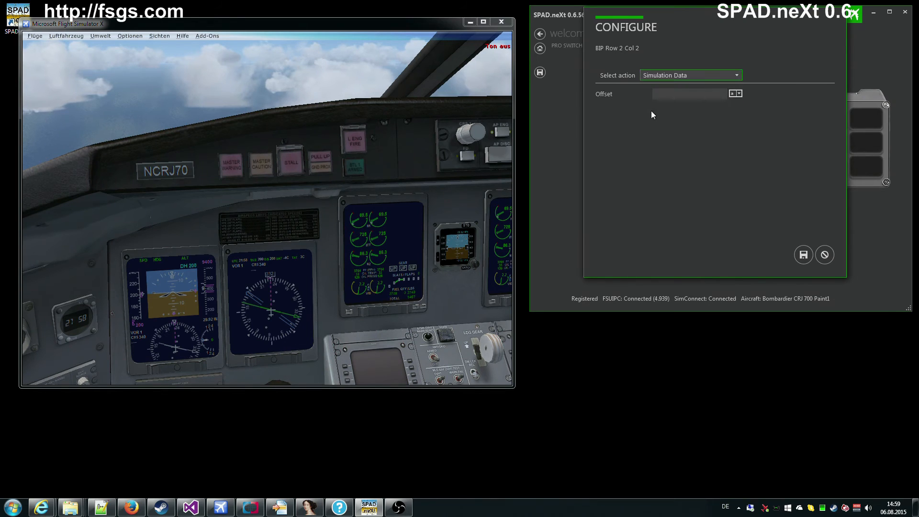
{"action": "left_click", "coordinate": [733, 94]}
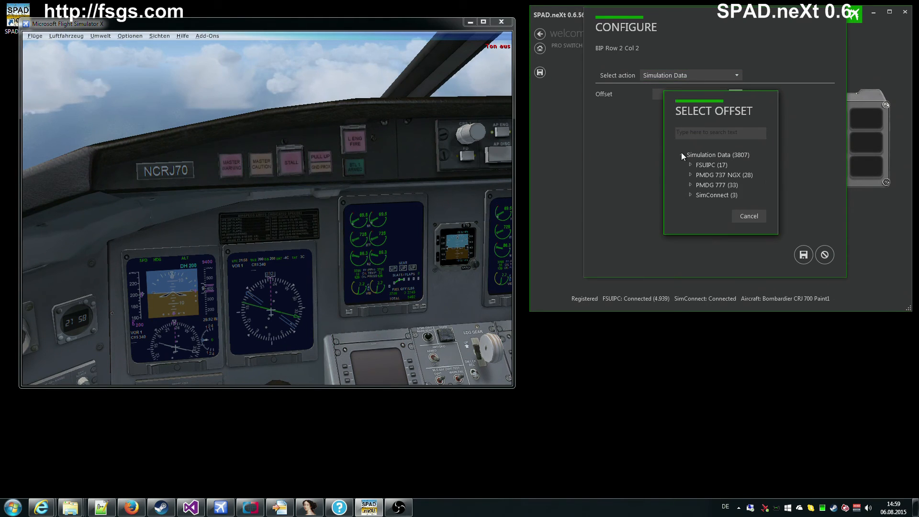
{"action": "left_click", "coordinate": [691, 185]}
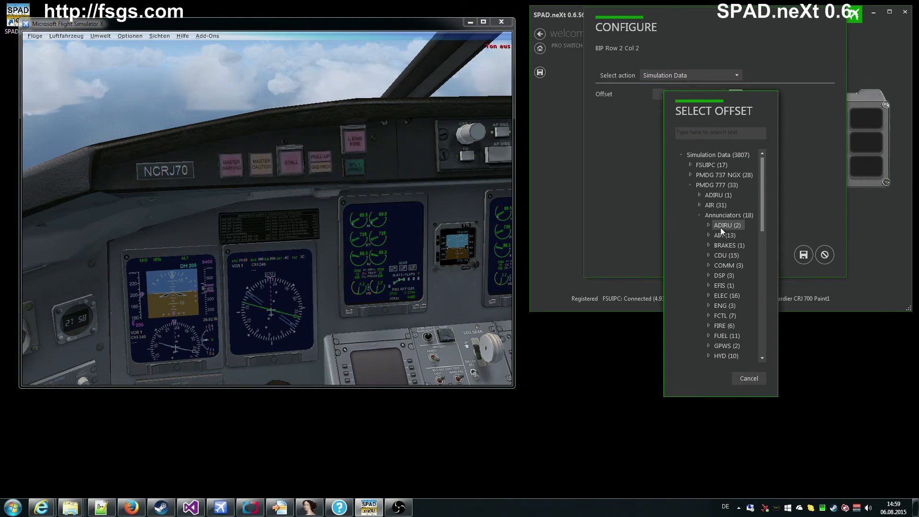
{"action": "left_click", "coordinate": [709, 225]}
{"action": "left_click", "coordinate": [736, 236]}
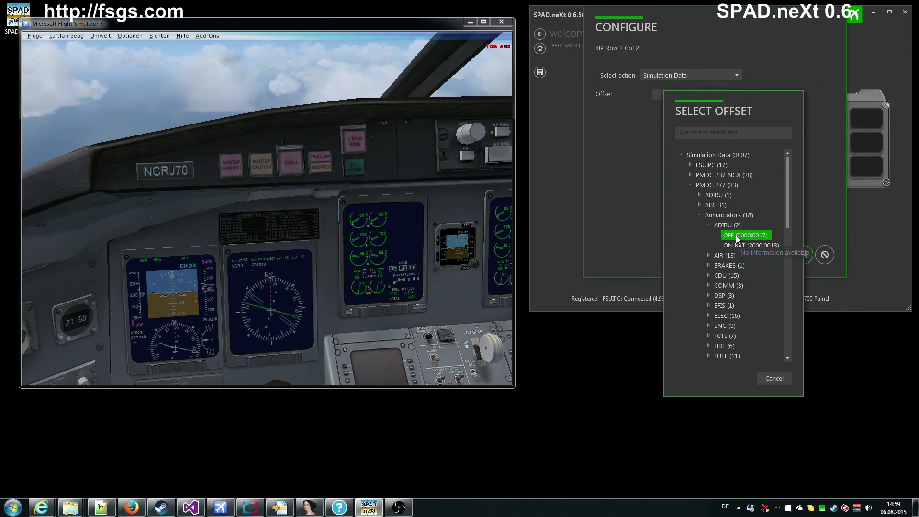
{"action": "double_click", "coordinate": [736, 236]}
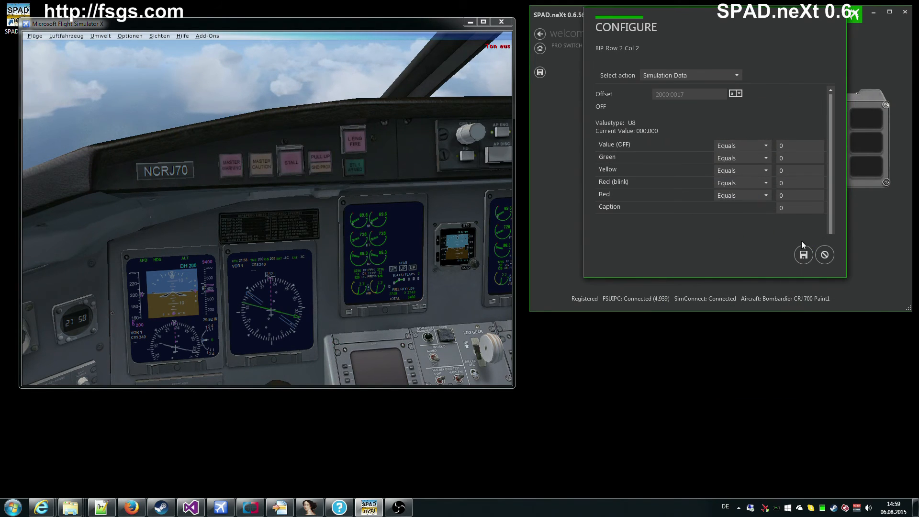
{"action": "left_click", "coordinate": [824, 254]}
{"action": "left_click", "coordinate": [781, 164]}
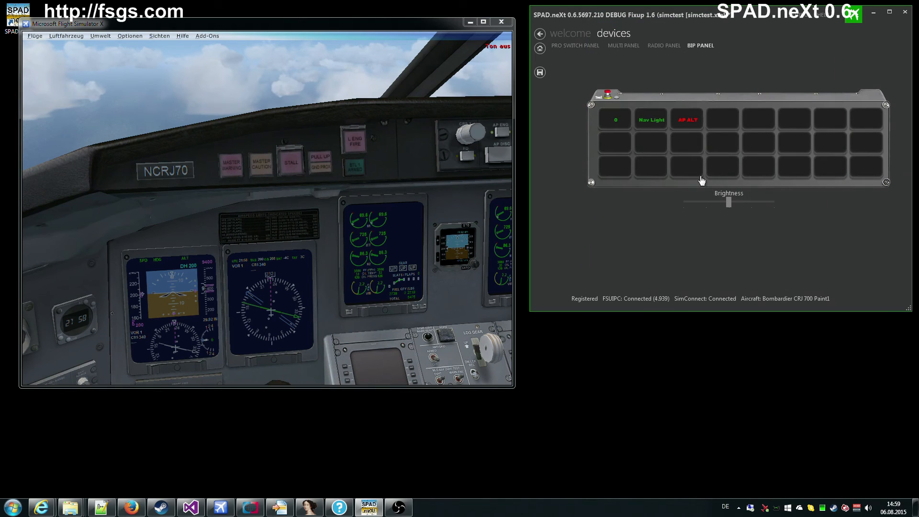
Step: Bind the Row 2 Col 1 tile to the AUTOPILOT ALTITUDE LOCK VAR simulation data offset
{"action": "right_click", "coordinate": [616, 144]}
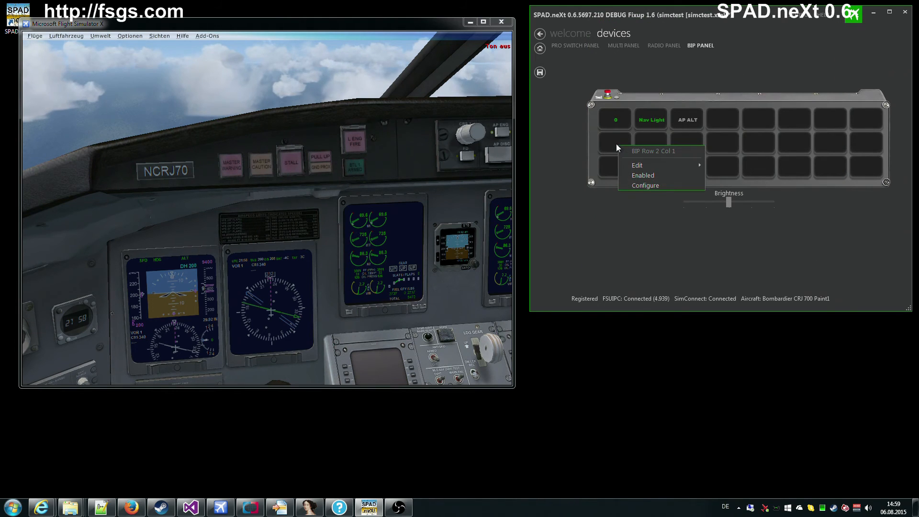
{"action": "left_click", "coordinate": [649, 189]}
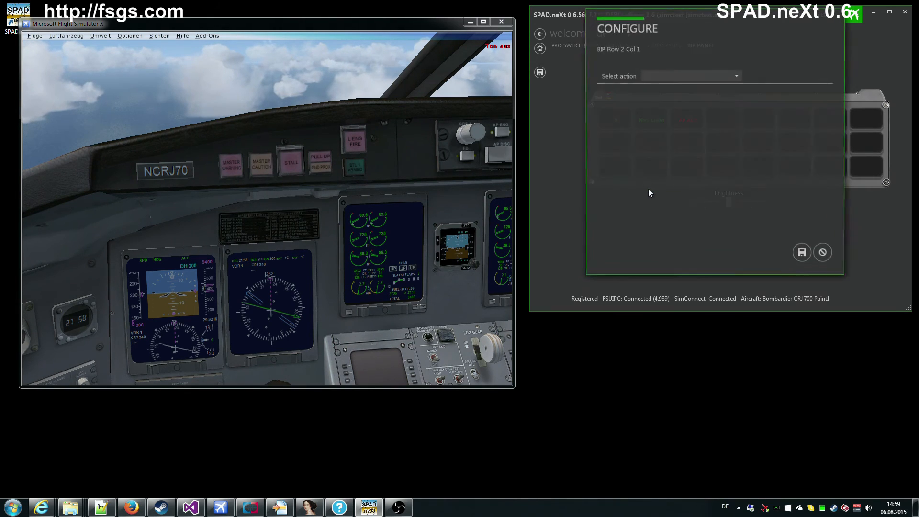
{"action": "left_click", "coordinate": [662, 77]}
{"action": "left_click", "coordinate": [661, 96]}
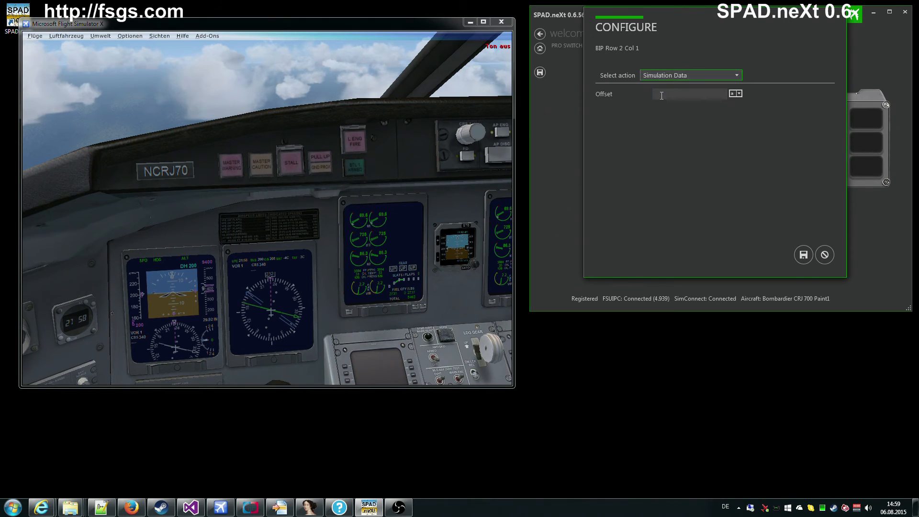
{"action": "left_click", "coordinate": [739, 93]}
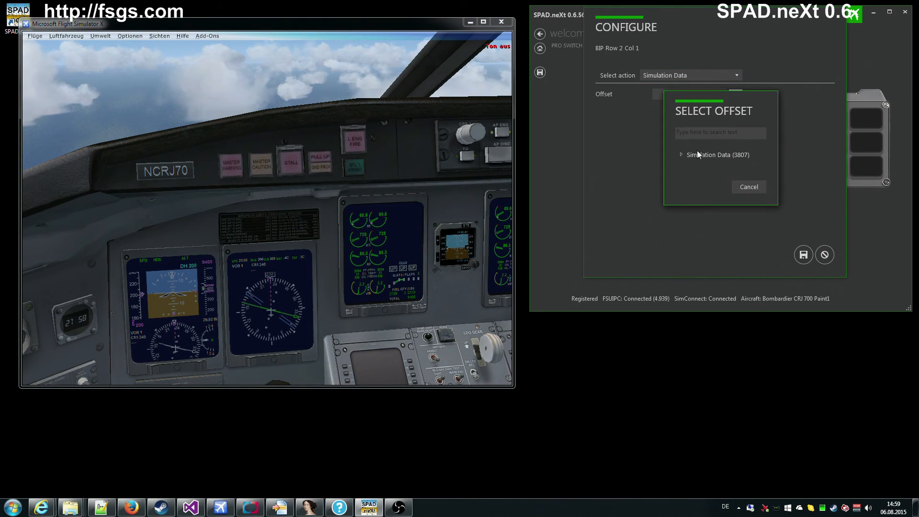
{"action": "left_click", "coordinate": [681, 155]}
{"action": "left_click_drag", "start_coordinate": [739, 97], "coordinate": [493, 72]}
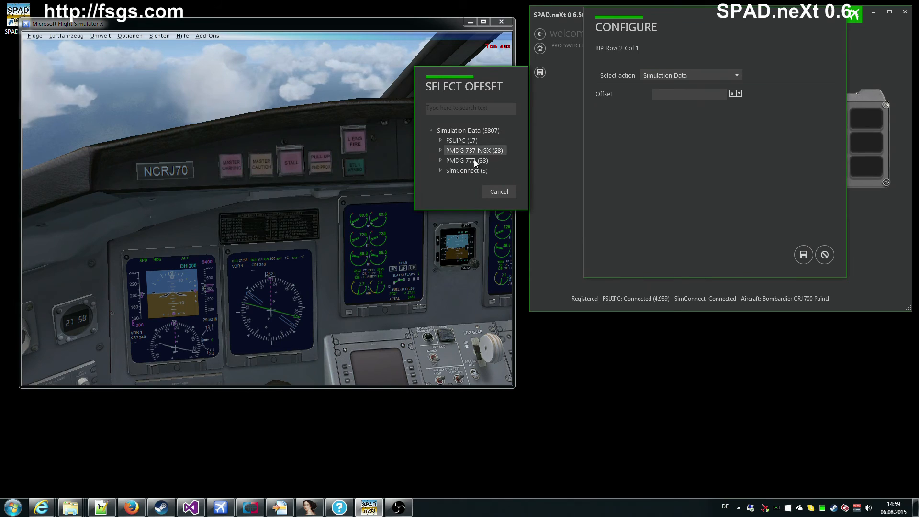
{"action": "left_click", "coordinate": [441, 171]}
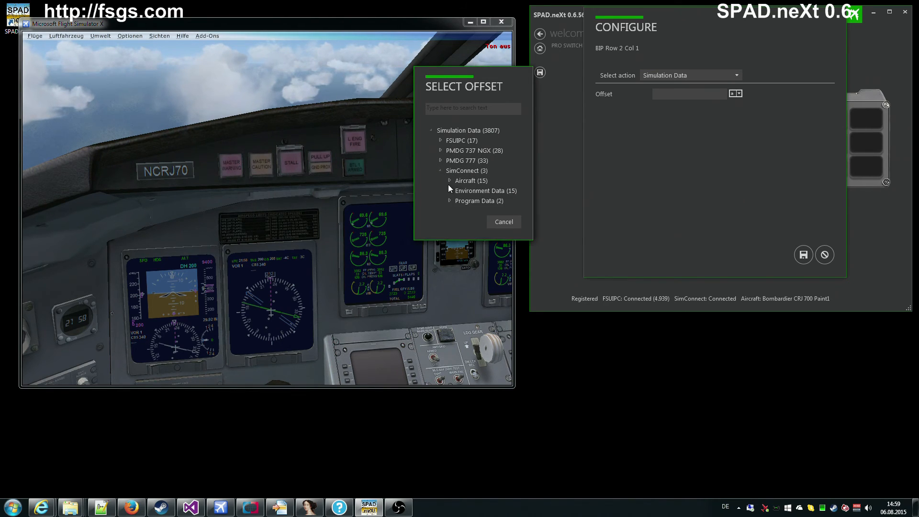
{"action": "left_click", "coordinate": [447, 184]}
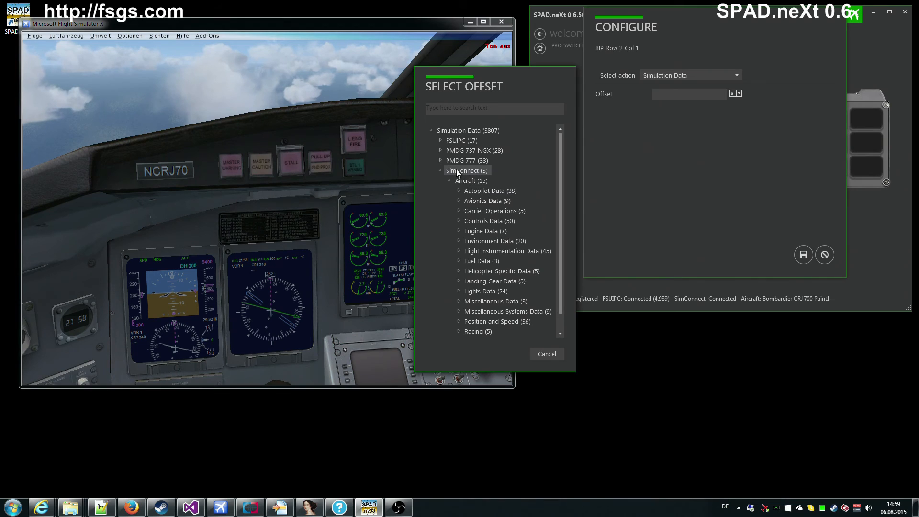
{"action": "left_click", "coordinate": [459, 192]}
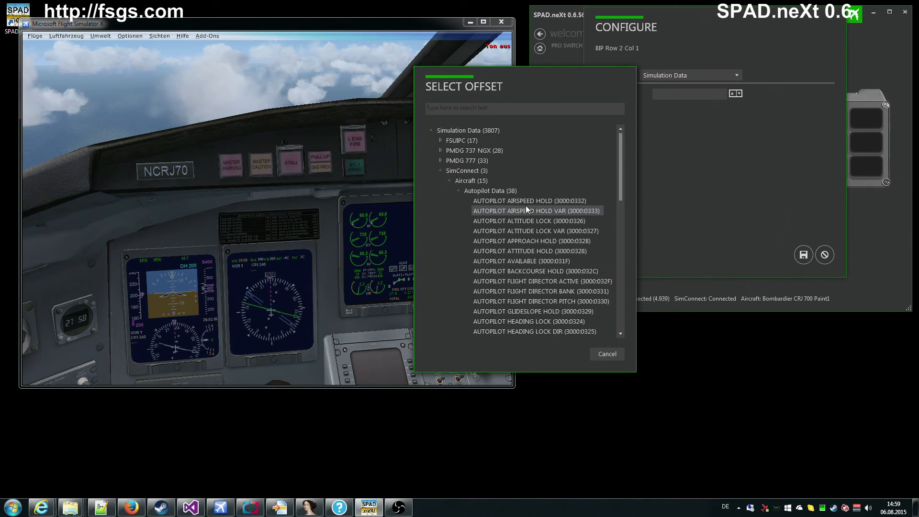
{"action": "double_click", "coordinate": [535, 231]}
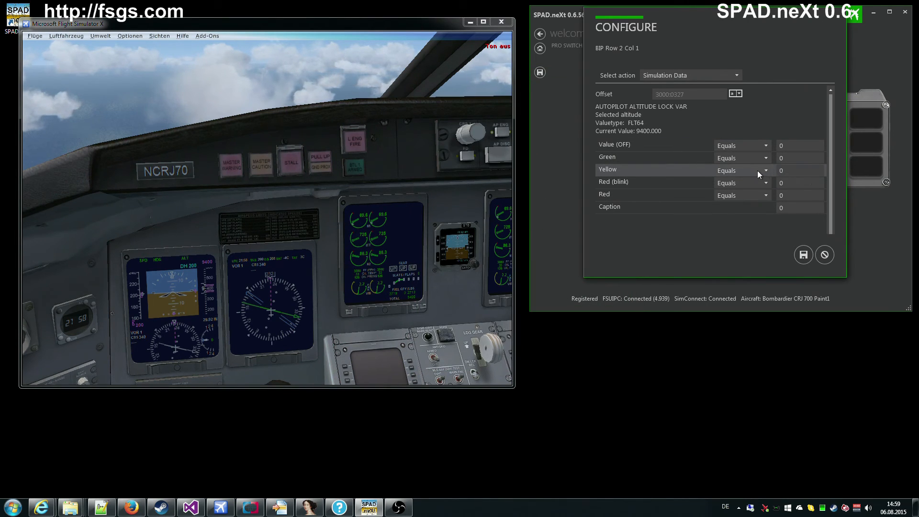
Step: Set the Yellow threshold to 1, then cancel and discard the tile configuration
{"action": "left_click", "coordinate": [792, 170]}
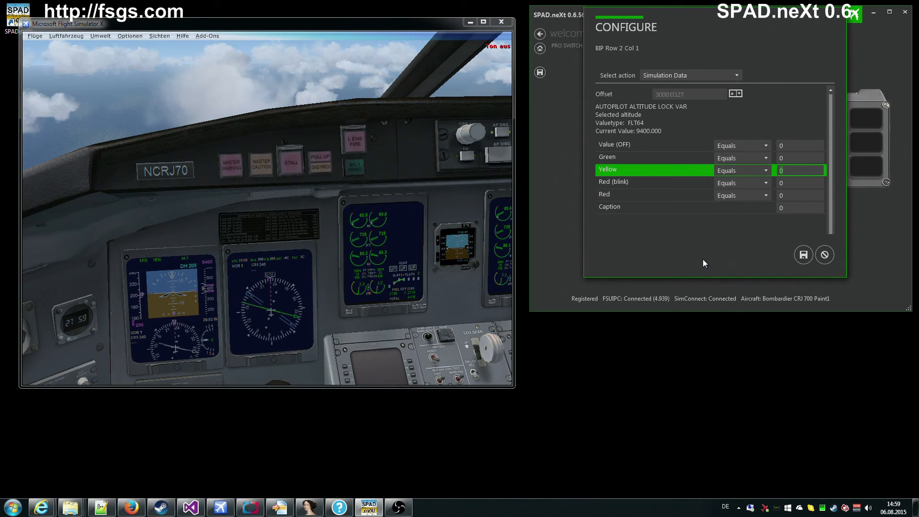
{"action": "type", "text": "1"}
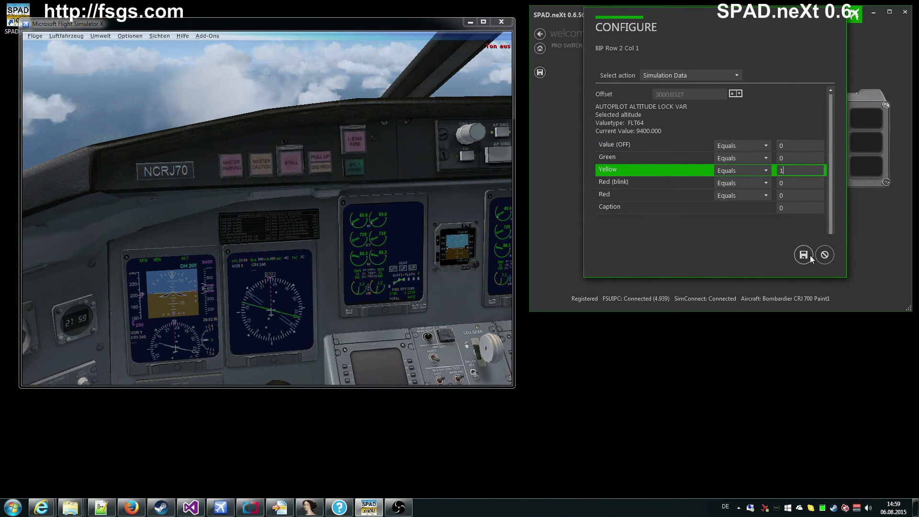
{"action": "left_click", "coordinate": [823, 256]}
{"action": "left_click", "coordinate": [810, 170]}
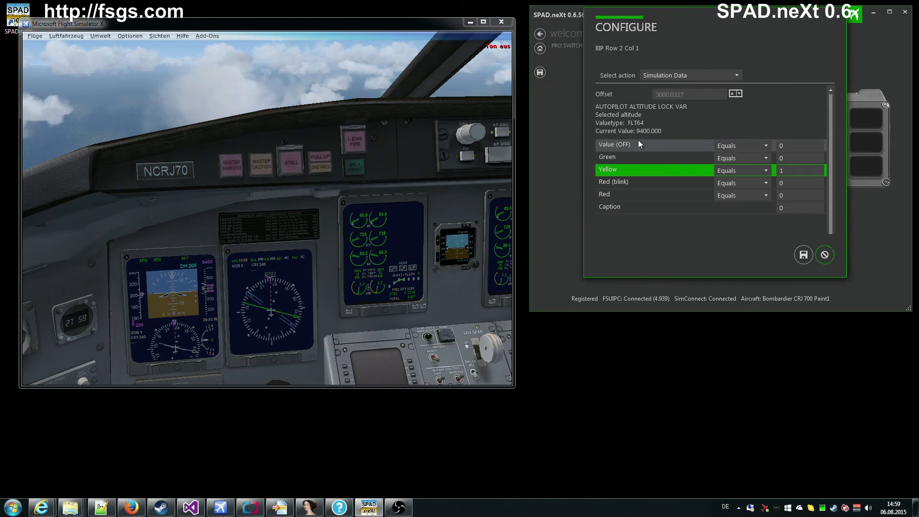
{"action": "left_click", "coordinate": [824, 255]}
{"action": "left_click", "coordinate": [781, 164]}
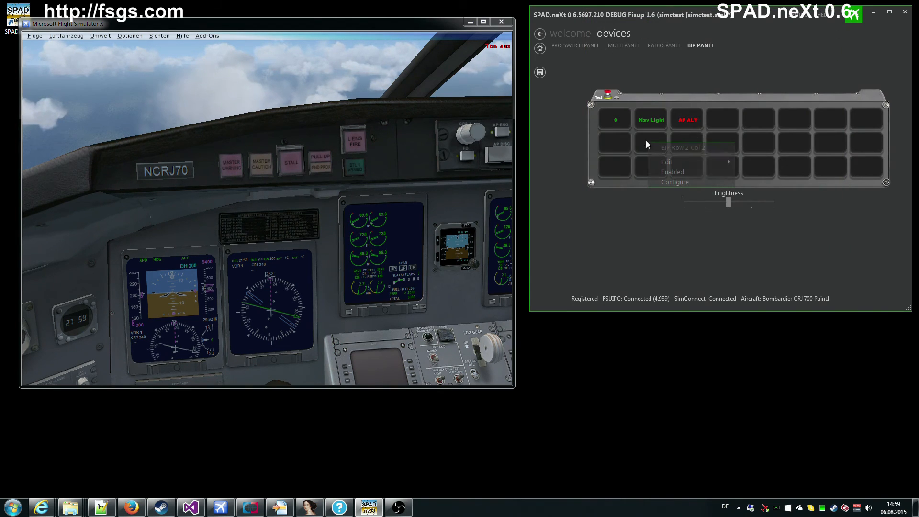
Step: Make the Row 2 Col 2 tile driven by Simulation Data
{"action": "right_click", "coordinate": [645, 140]}
{"action": "left_click", "coordinate": [679, 184]}
{"action": "left_click", "coordinate": [728, 75]}
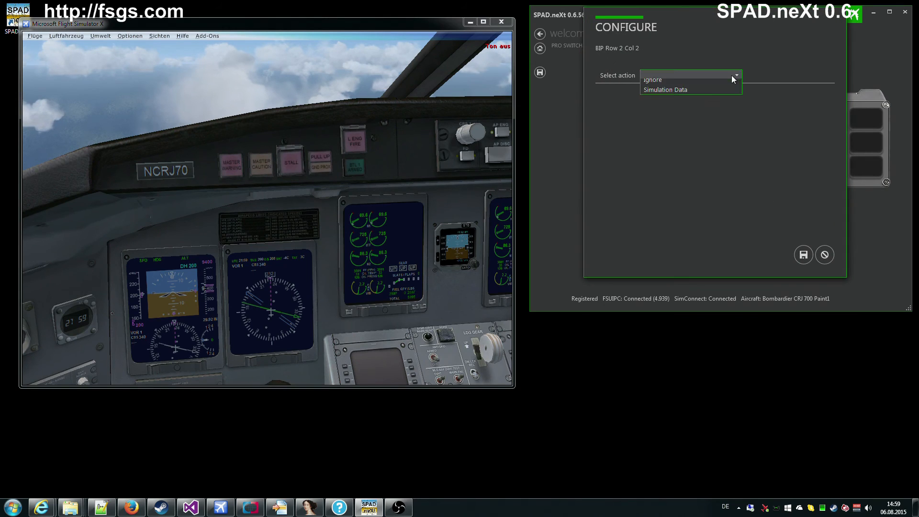
{"action": "left_click", "coordinate": [678, 95]}
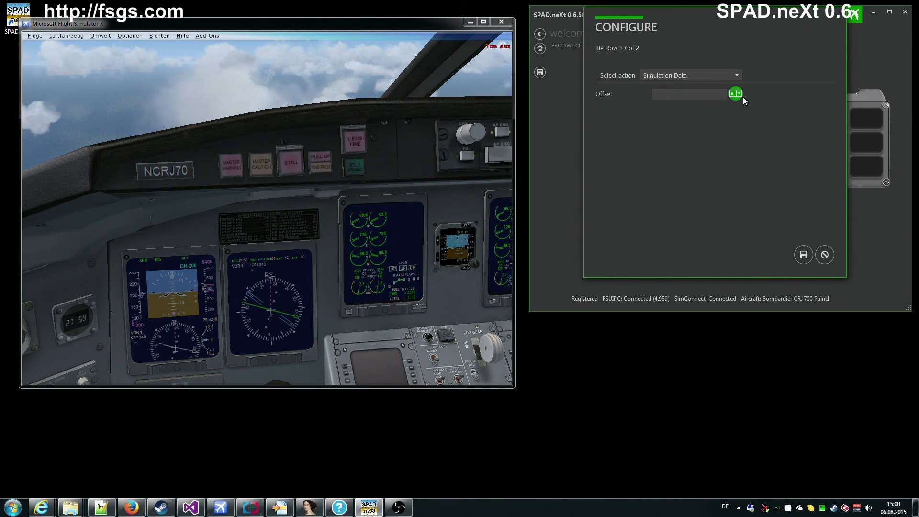
Step: Select AUTOPILOT ALTITUDE LOCK from the Autopilot data group as the tile's offset
{"action": "left_click", "coordinate": [737, 94]}
{"action": "left_click", "coordinate": [678, 155]}
{"action": "left_click", "coordinate": [691, 195]}
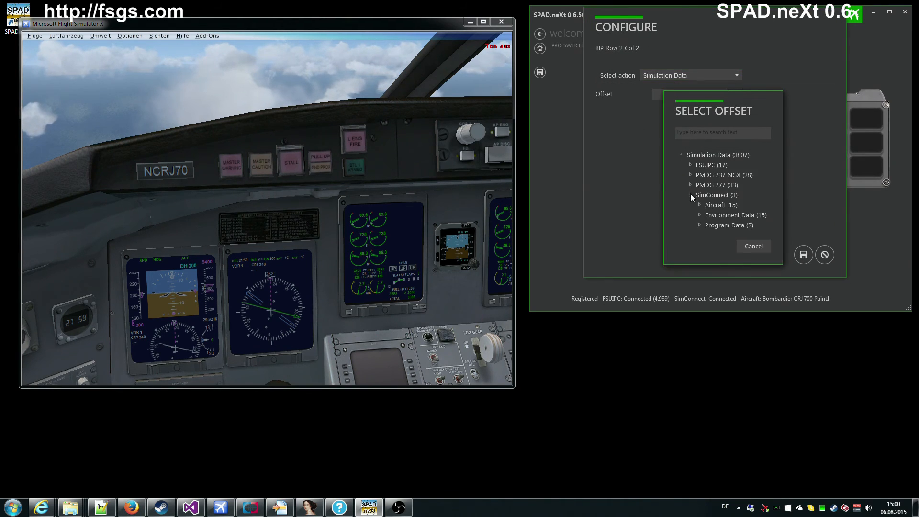
{"action": "left_click", "coordinate": [699, 225]}
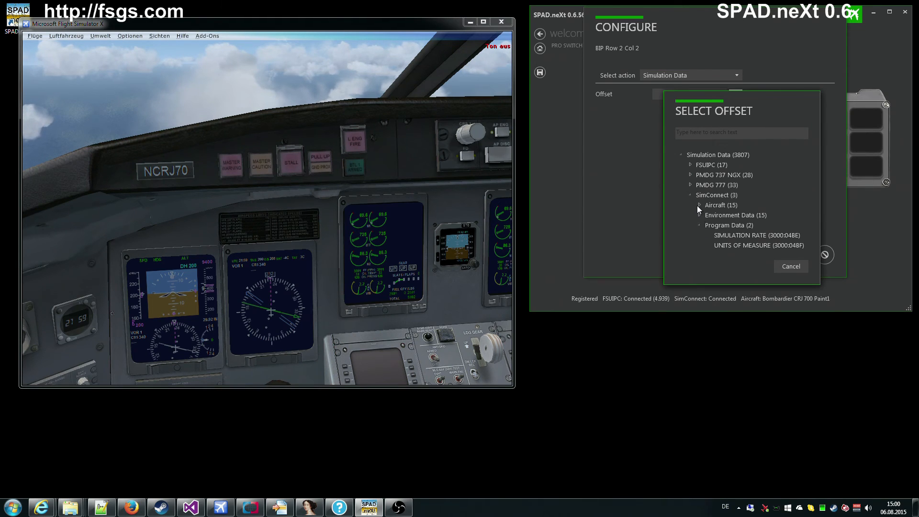
{"action": "left_click", "coordinate": [698, 205]}
{"action": "left_click", "coordinate": [707, 216]}
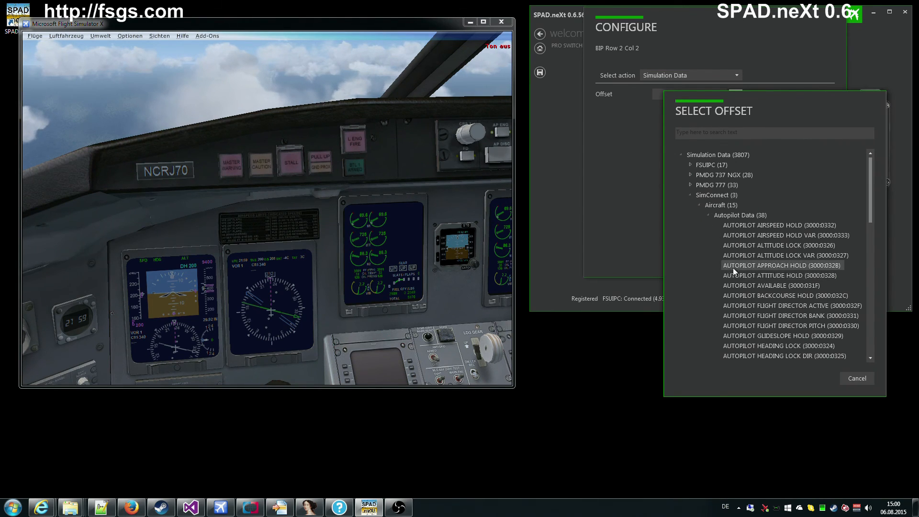
{"action": "double_click", "coordinate": [769, 255]}
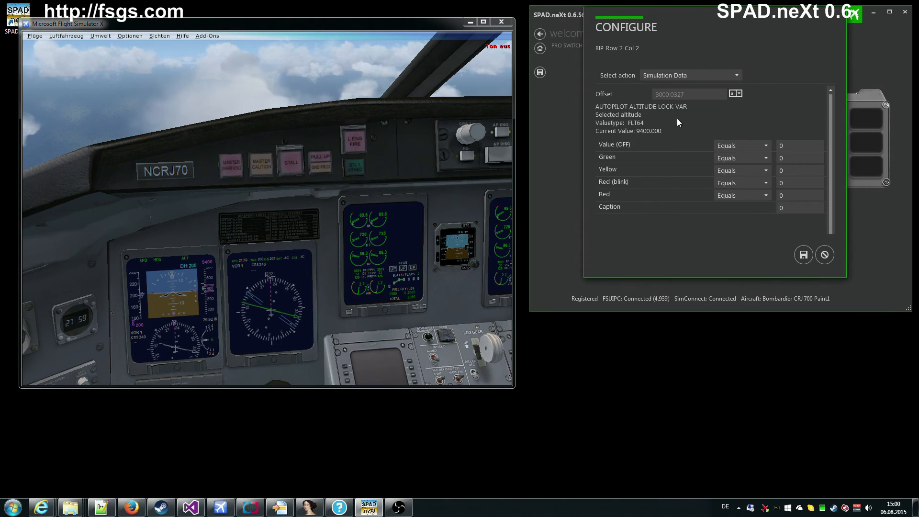
{"action": "left_click", "coordinate": [733, 93]}
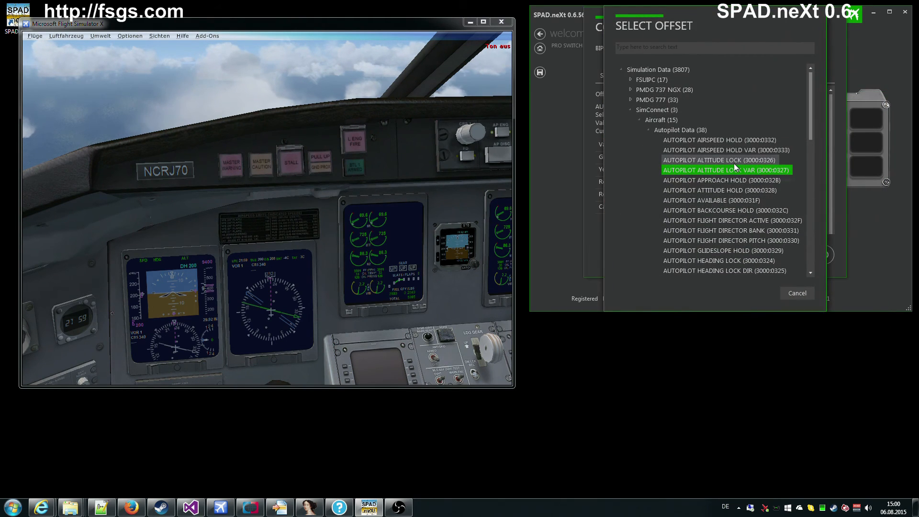
{"action": "double_click", "coordinate": [734, 162]}
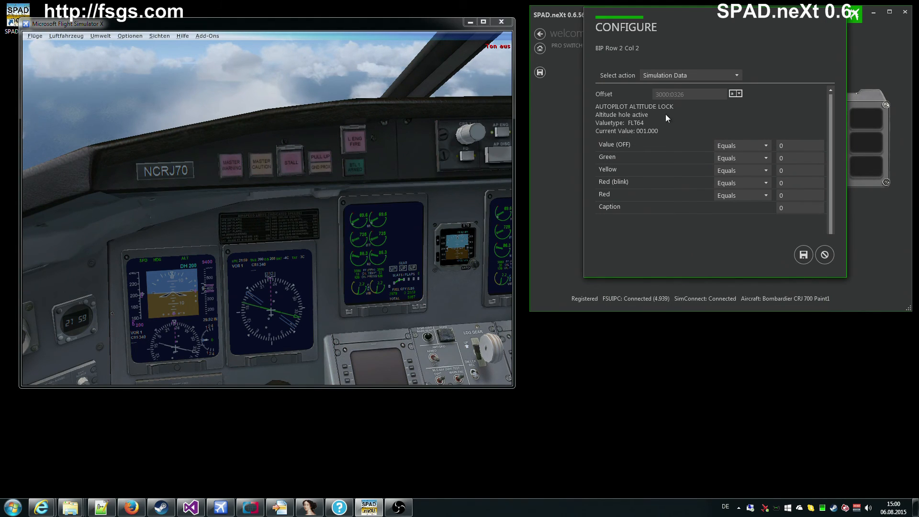
Step: Set Yellow to trigger when the value equals 1 and save the tile
{"action": "left_click", "coordinate": [790, 171]}
{"action": "type", "text": "1"}
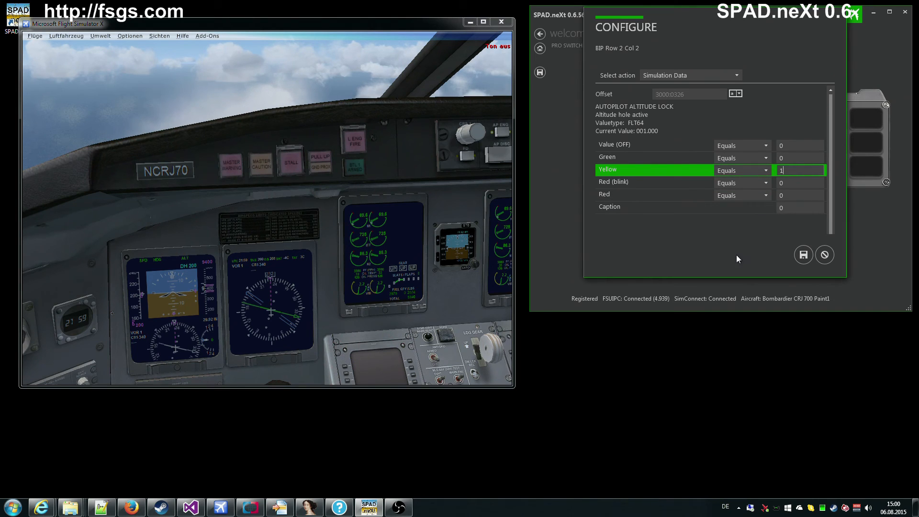
{"action": "left_click", "coordinate": [802, 255]}
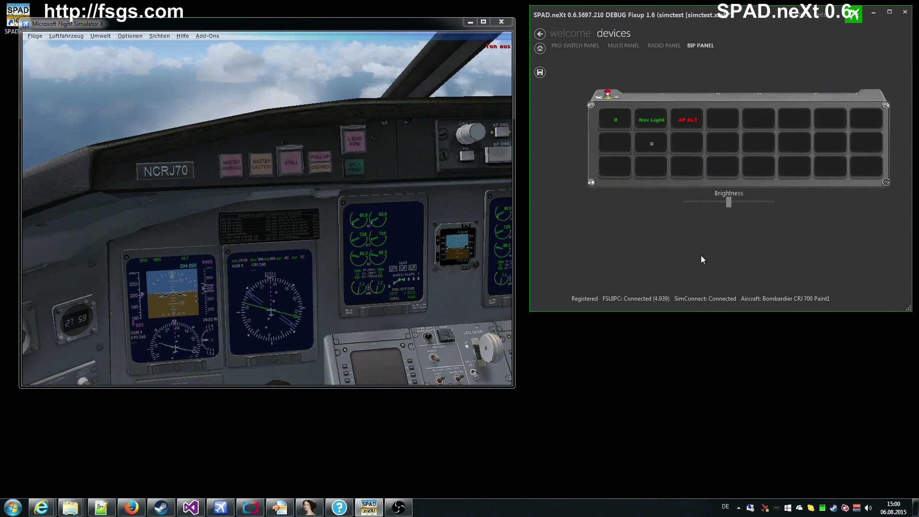
Step: Caption the tile 'Alt LOCK', set Yellow's comparison to GreaterOrEqual, and save
{"action": "left_click", "coordinate": [656, 144]}
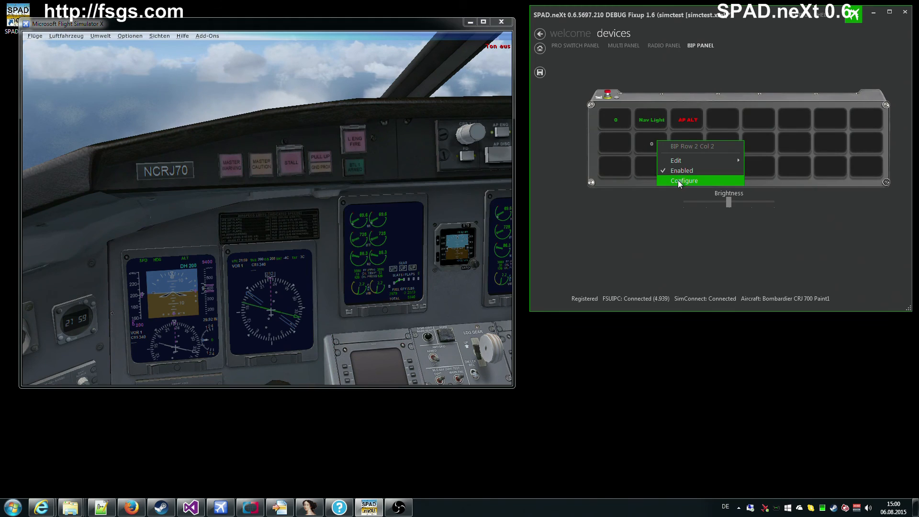
{"action": "left_click", "coordinate": [677, 180]}
{"action": "left_click", "coordinate": [787, 205]}
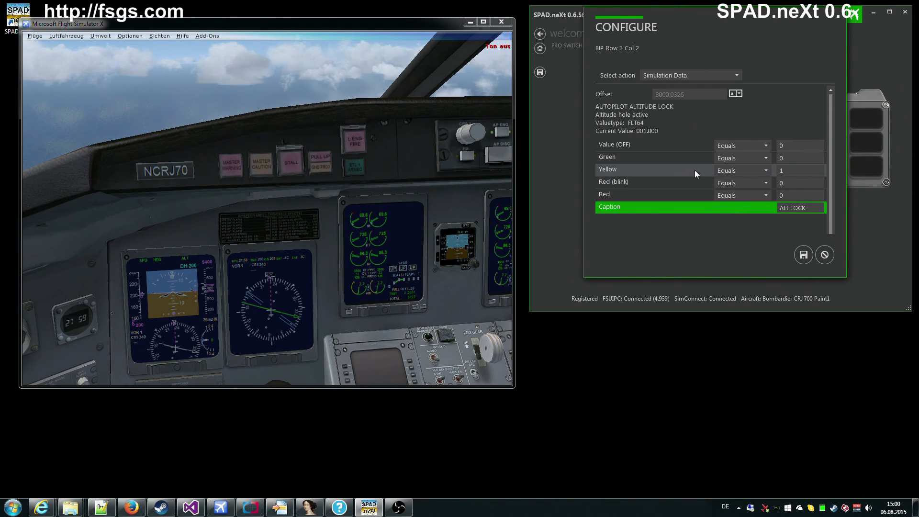
{"action": "left_click", "coordinate": [742, 171]}
{"action": "left_click", "coordinate": [788, 168]}
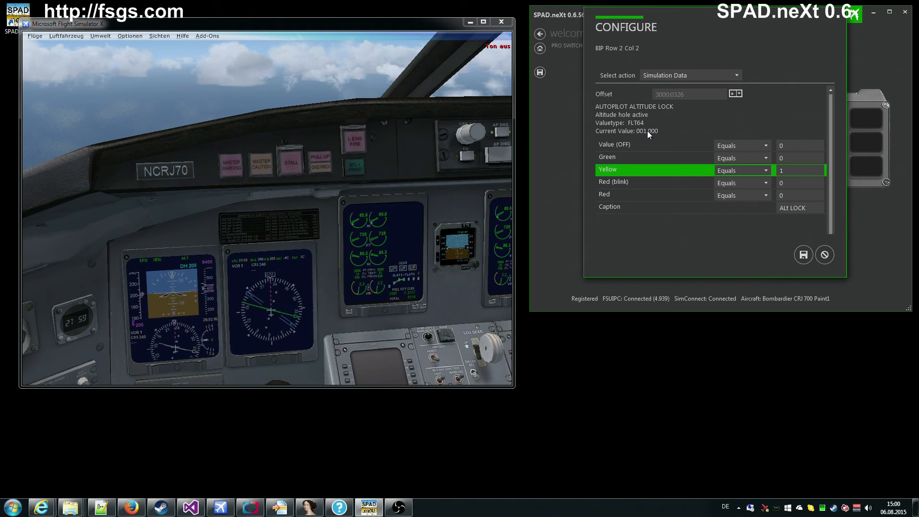
{"action": "left_click", "coordinate": [743, 171]}
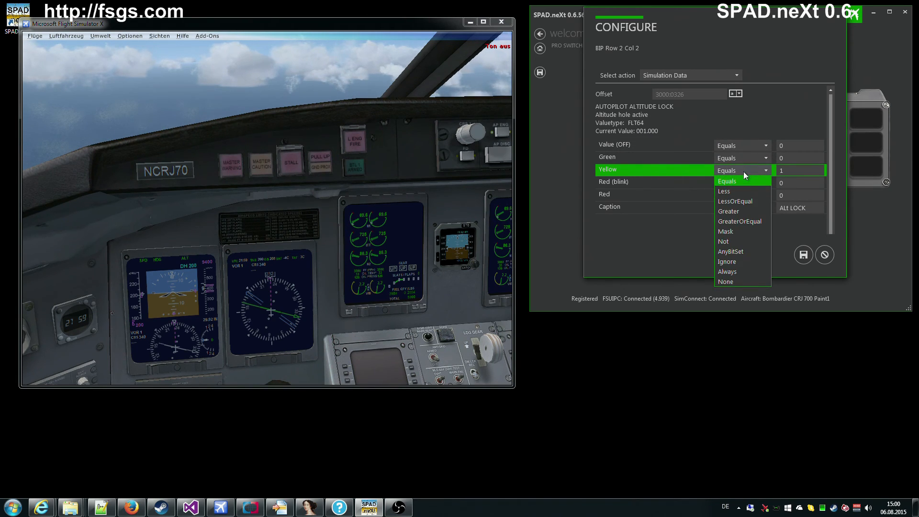
{"action": "left_click", "coordinate": [748, 220]}
{"action": "left_click", "coordinate": [803, 258]}
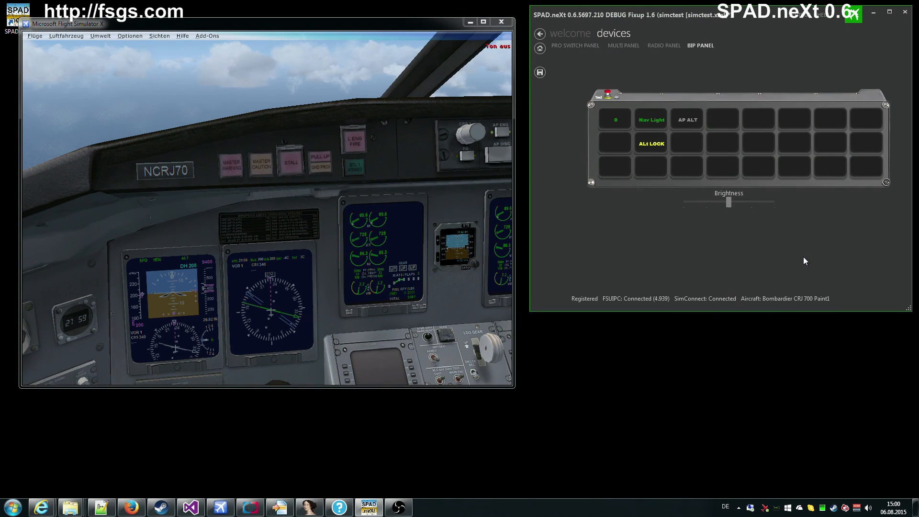
Step: Reopen the Alt LOCK tile's settings, confirm Yellow stays GreaterOrEqual, and save
{"action": "right_click", "coordinate": [652, 145]}
{"action": "left_click", "coordinate": [680, 185]}
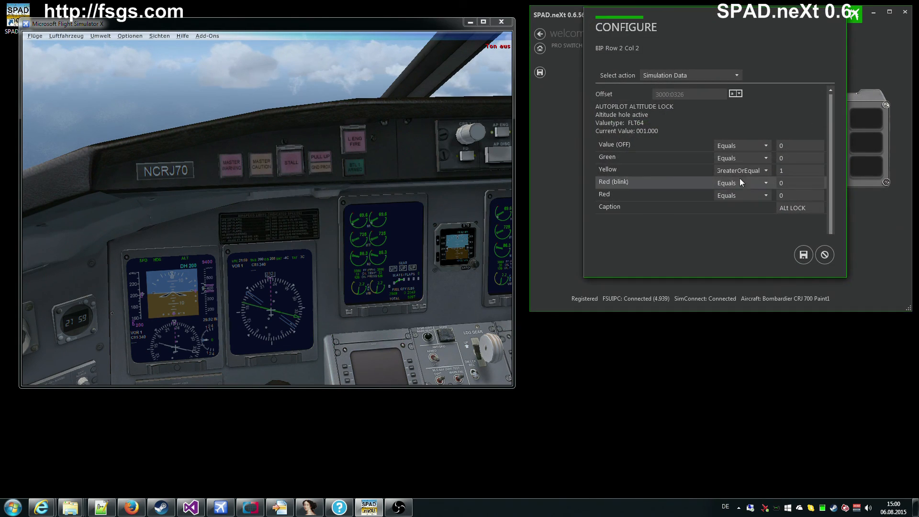
{"action": "left_click", "coordinate": [742, 171]}
{"action": "left_click", "coordinate": [740, 221]}
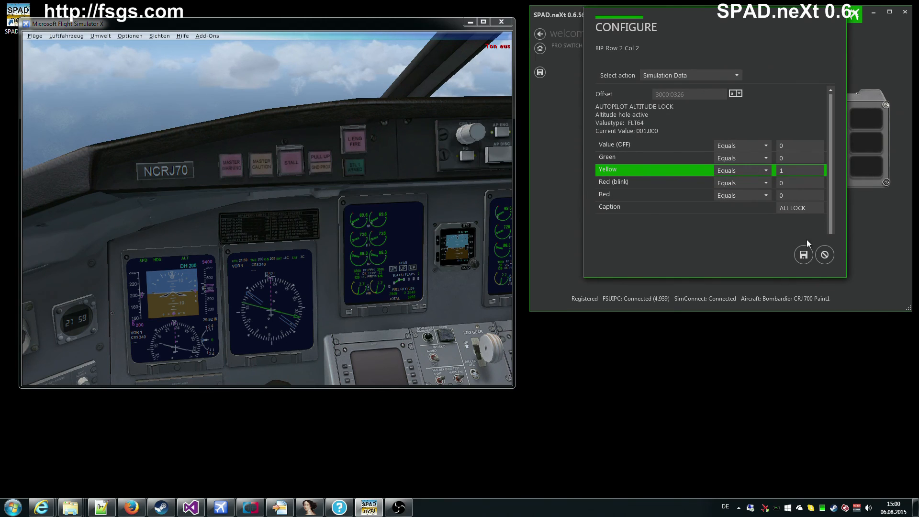
{"action": "left_click", "coordinate": [804, 254]}
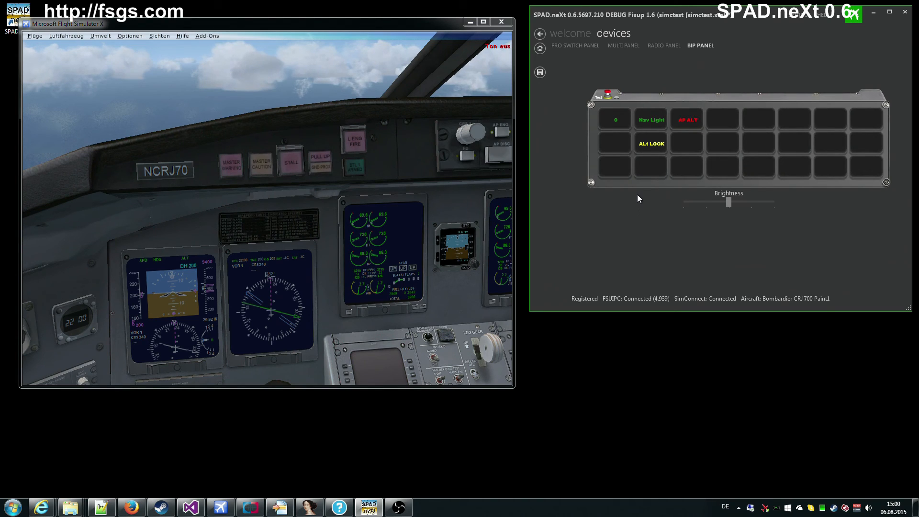
{"action": "left_click", "coordinate": [603, 102]}
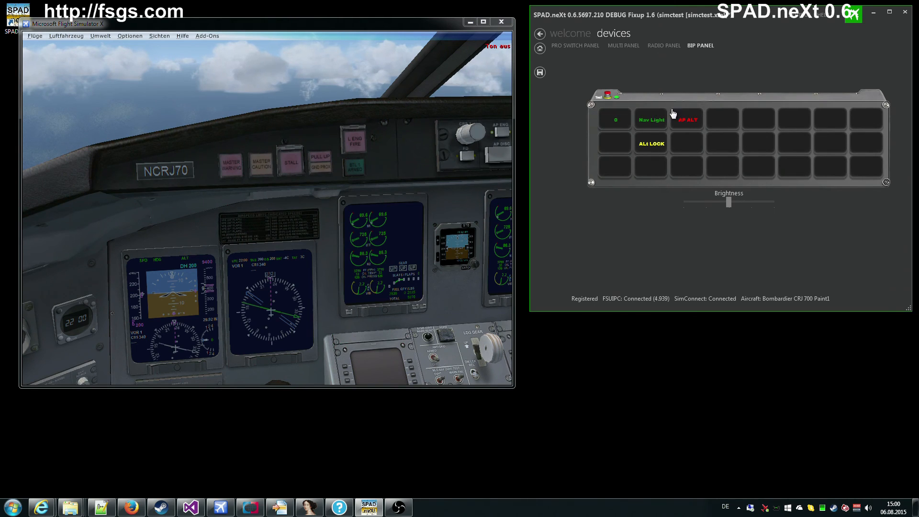
{"action": "left_click", "coordinate": [607, 95]}
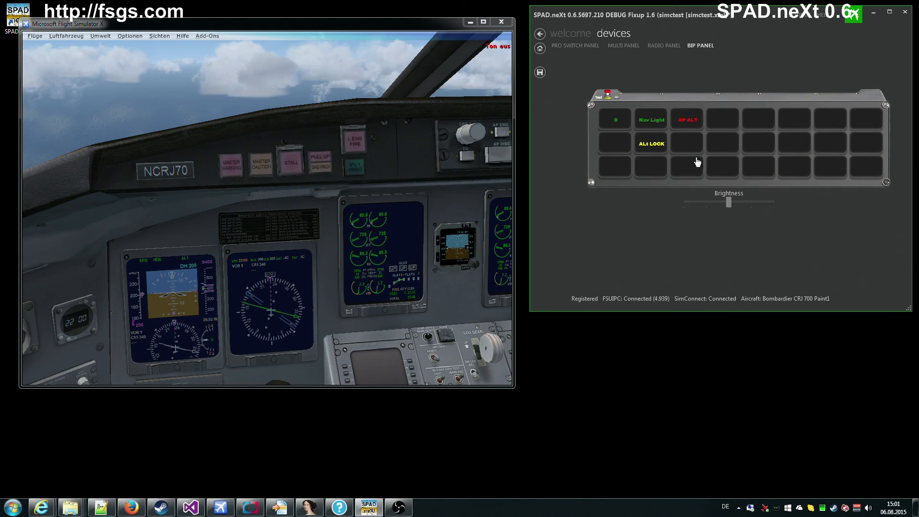
{"action": "right_click", "coordinate": [684, 122]}
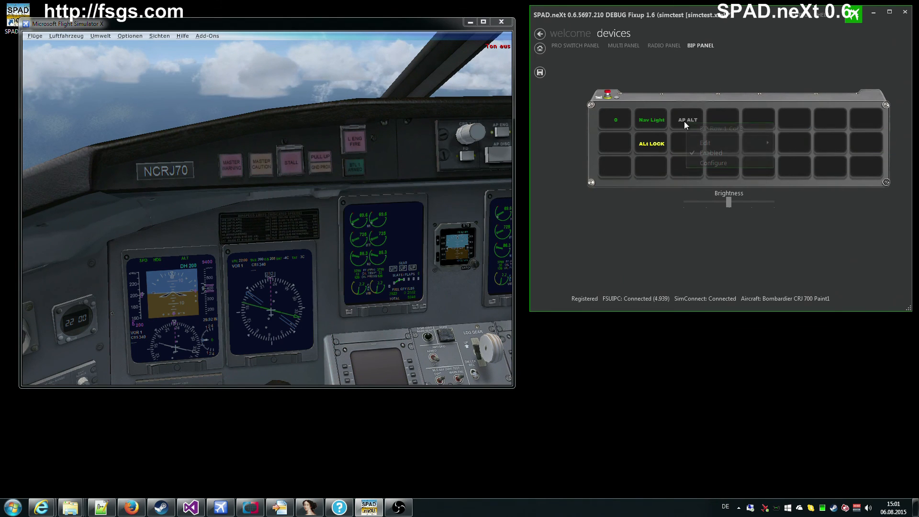
{"action": "left_click", "coordinate": [706, 163]}
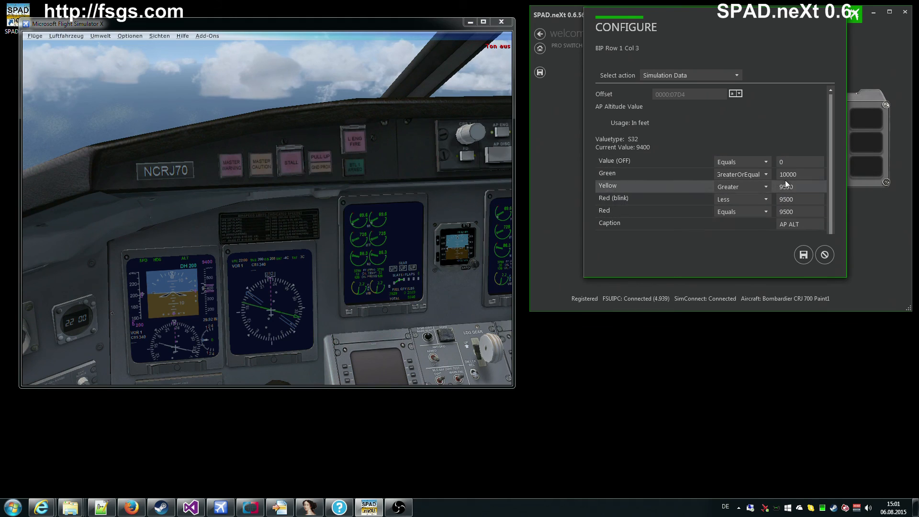
{"action": "left_click", "coordinate": [824, 256]}
{"action": "left_click", "coordinate": [782, 165]}
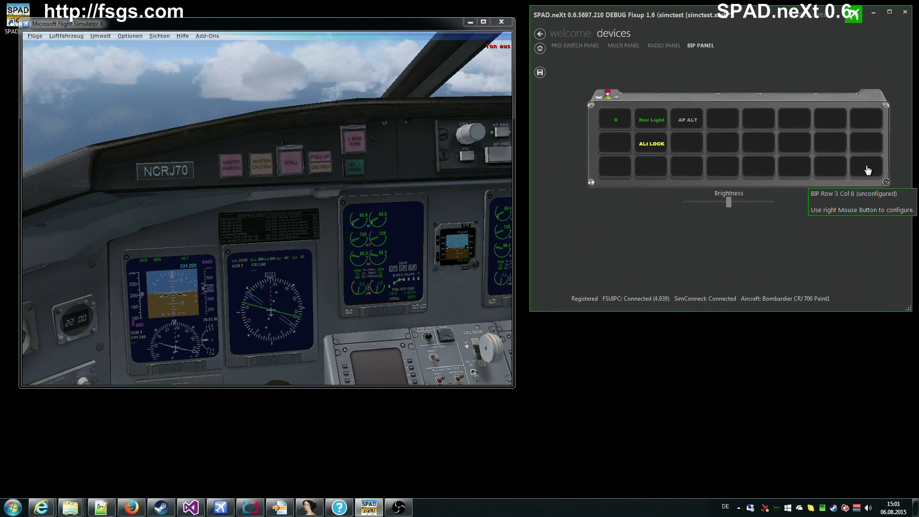
Step: Copy the AP ALT tile's configuration from Row 1 Col 3 to the clipboard
{"action": "right_click", "coordinate": [690, 119]}
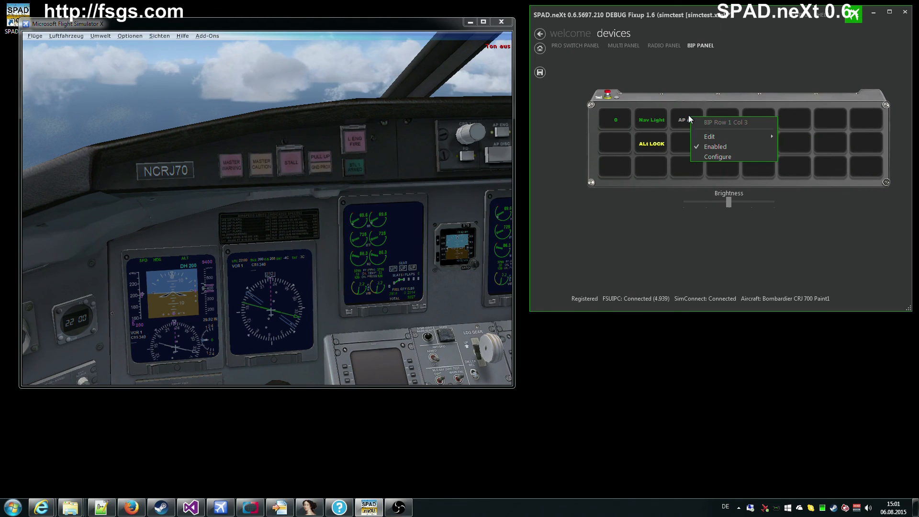
{"action": "mouse_move", "coordinate": [724, 137]}
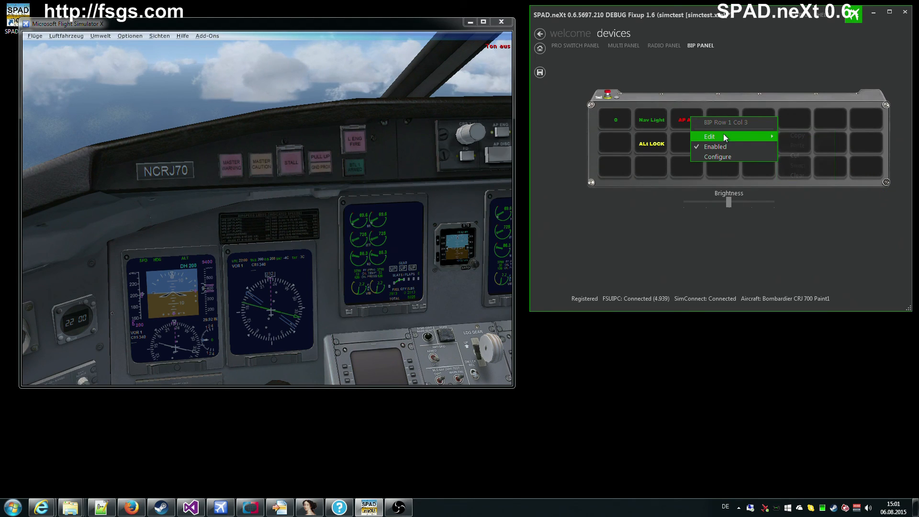
{"action": "left_click", "coordinate": [782, 134]}
{"action": "left_click", "coordinate": [754, 165]}
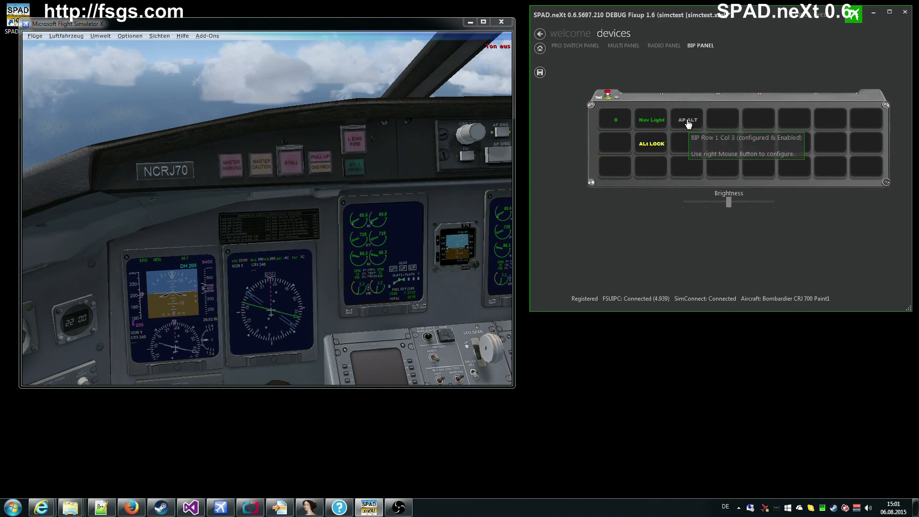
{"action": "right_click", "coordinate": [689, 120]}
{"action": "mouse_move", "coordinate": [722, 139]}
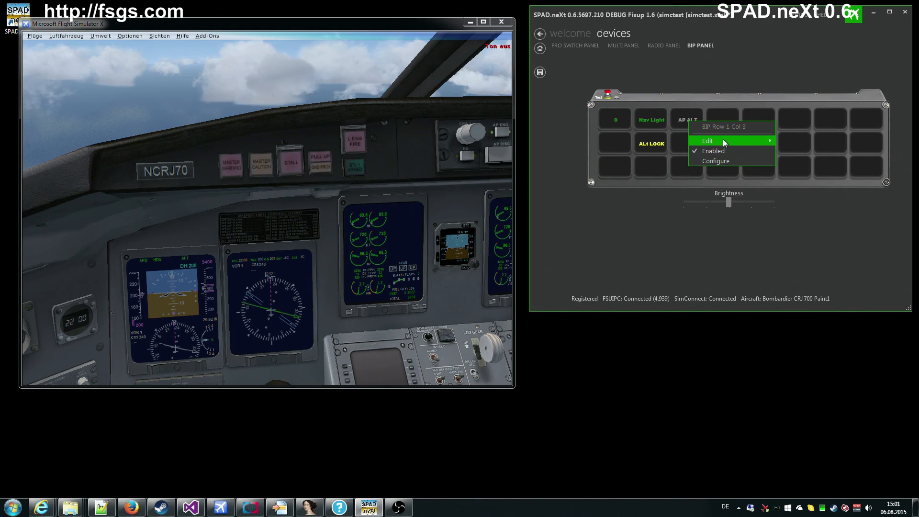
{"action": "left_click", "coordinate": [788, 140]}
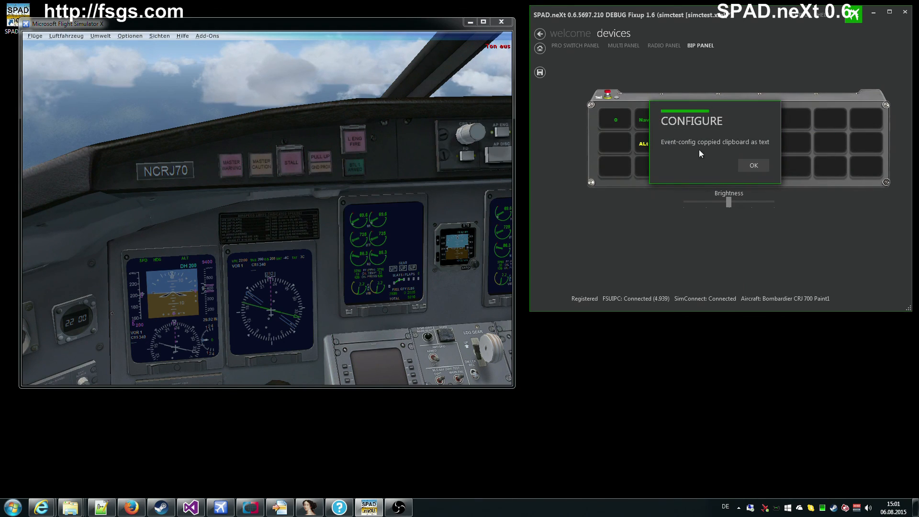
{"action": "left_click", "coordinate": [755, 166]}
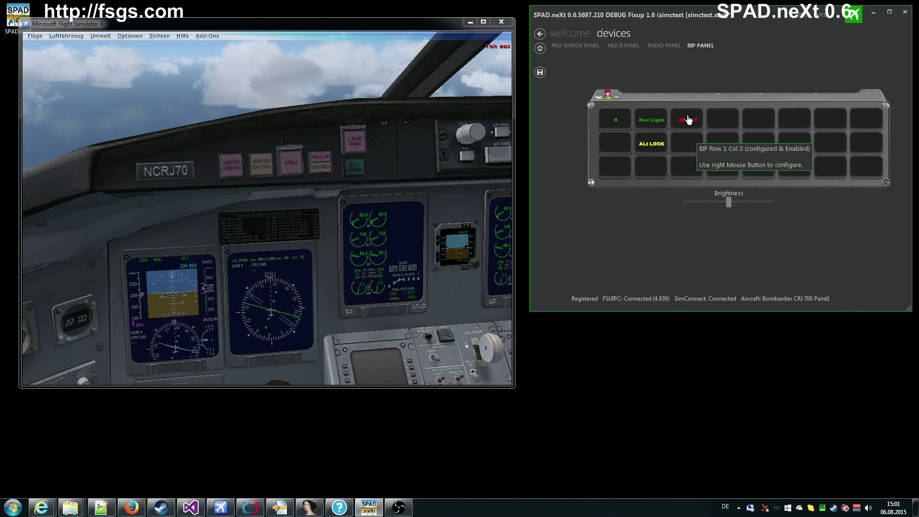
Step: Paste the AP ALT configuration into the empty Row 1 Col 6 key
{"action": "right_click", "coordinate": [793, 119]}
{"action": "mouse_move", "coordinate": [841, 140]}
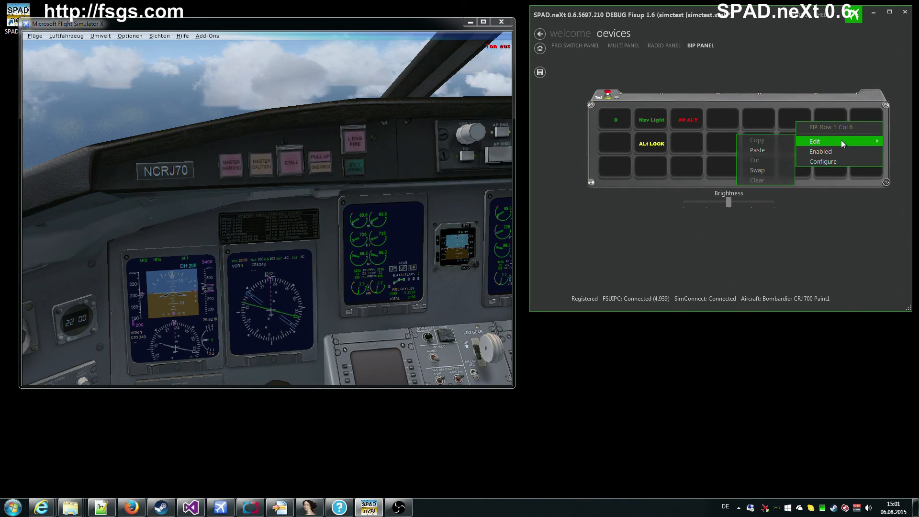
{"action": "left_click", "coordinate": [760, 149]}
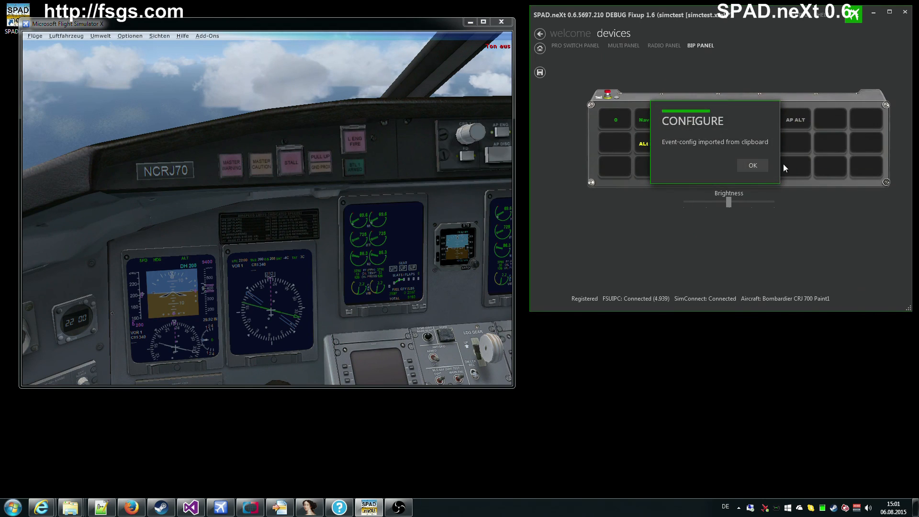
{"action": "left_click", "coordinate": [758, 169]}
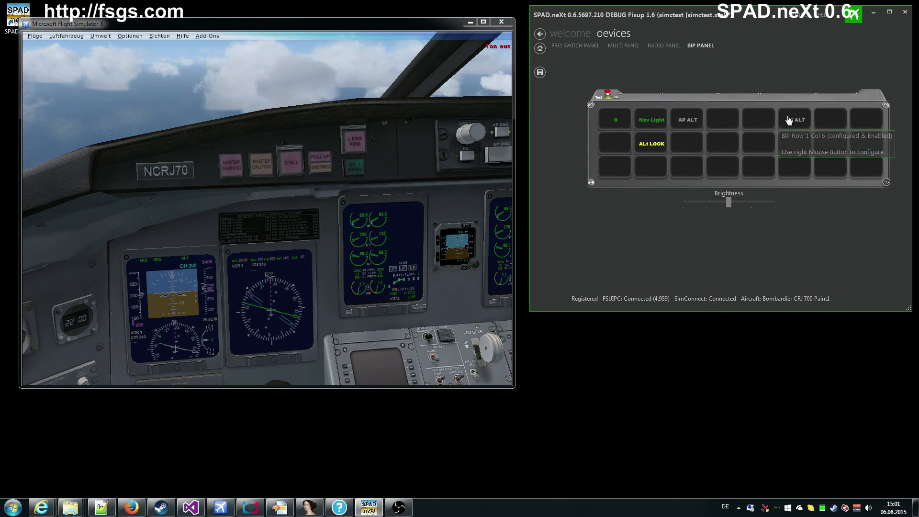
{"action": "right_click", "coordinate": [688, 119]}
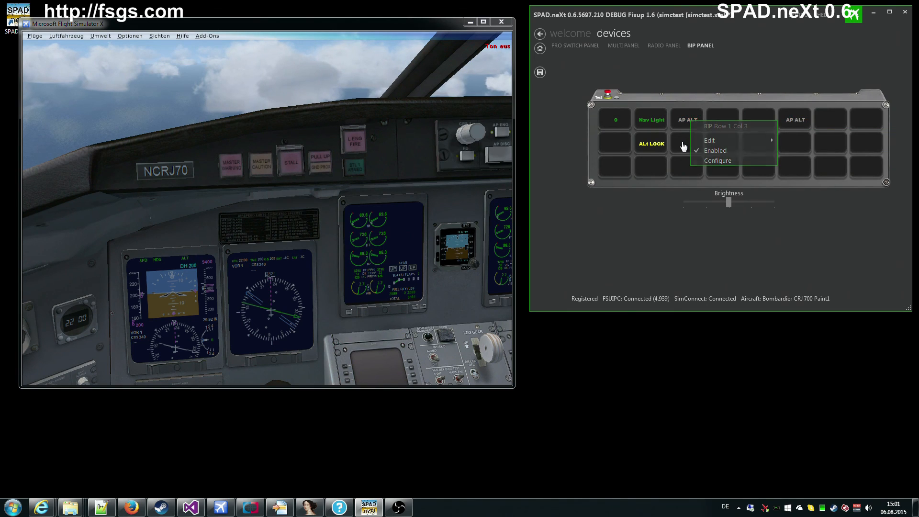
Step: Copy the AP ALT tile's configuration from Row 1 Col 3
{"action": "left_click", "coordinate": [683, 146]}
{"action": "right_click", "coordinate": [683, 119]}
{"action": "mouse_move", "coordinate": [714, 139]}
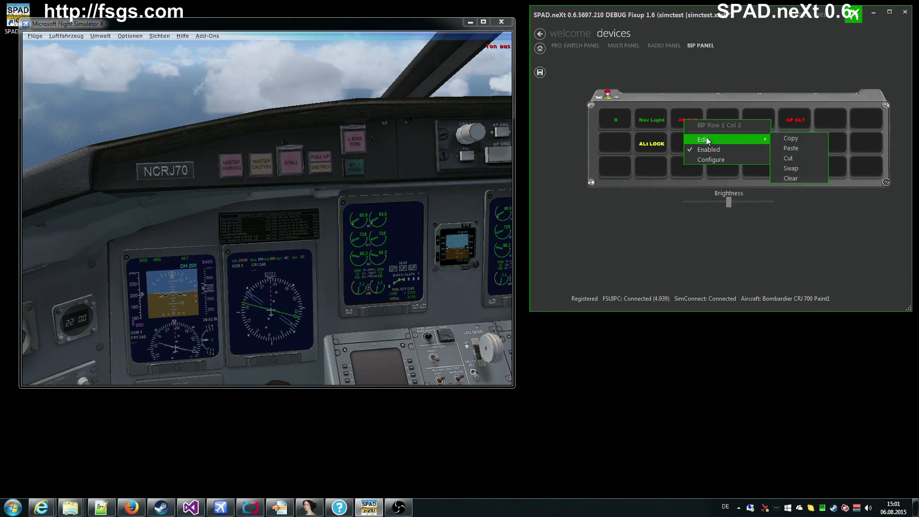
{"action": "left_click", "coordinate": [791, 139]}
{"action": "left_click", "coordinate": [754, 166]}
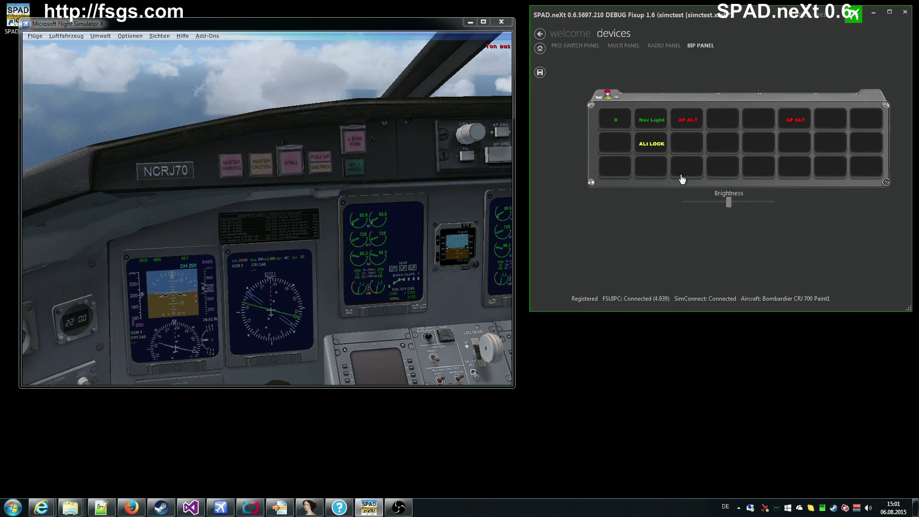
Step: Swap the Alt LOCK tile at Row 2 Col 2 with the copied AP ALT configuration
{"action": "right_click", "coordinate": [649, 145]}
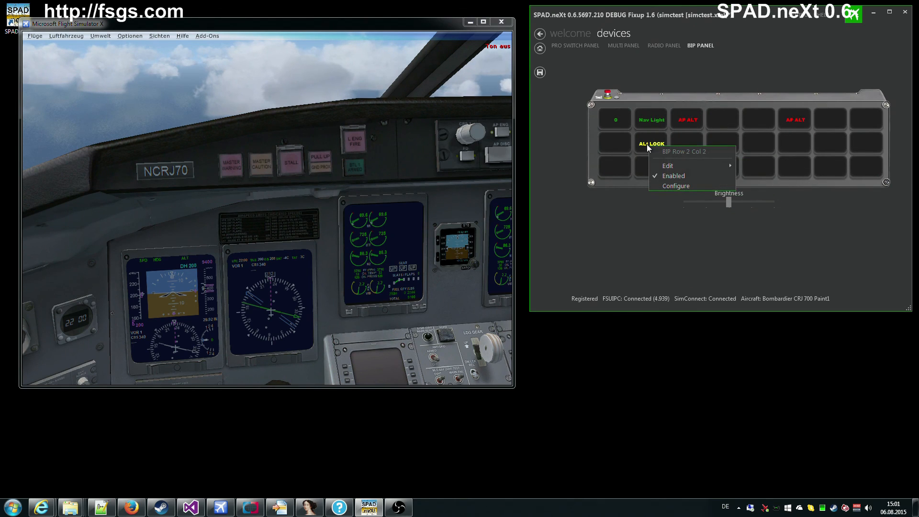
{"action": "mouse_move", "coordinate": [683, 166]}
{"action": "left_click", "coordinate": [762, 194]}
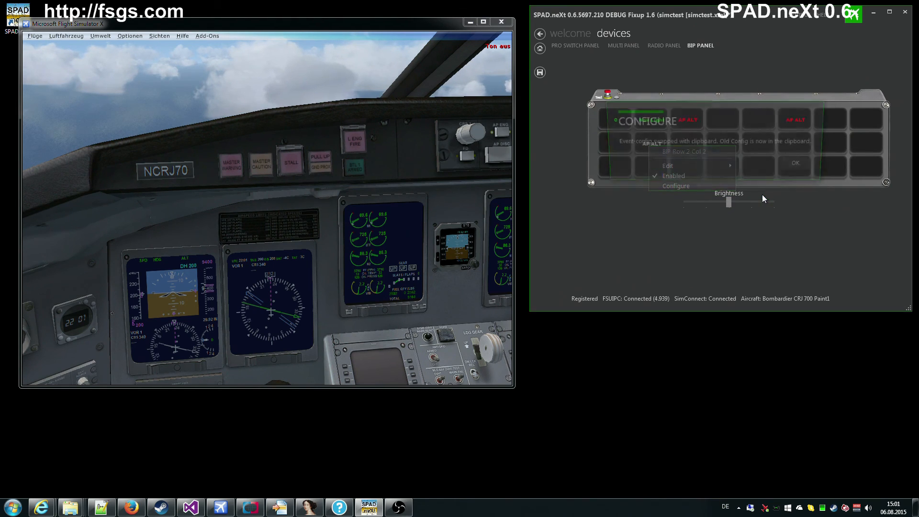
{"action": "left_click", "coordinate": [801, 165]}
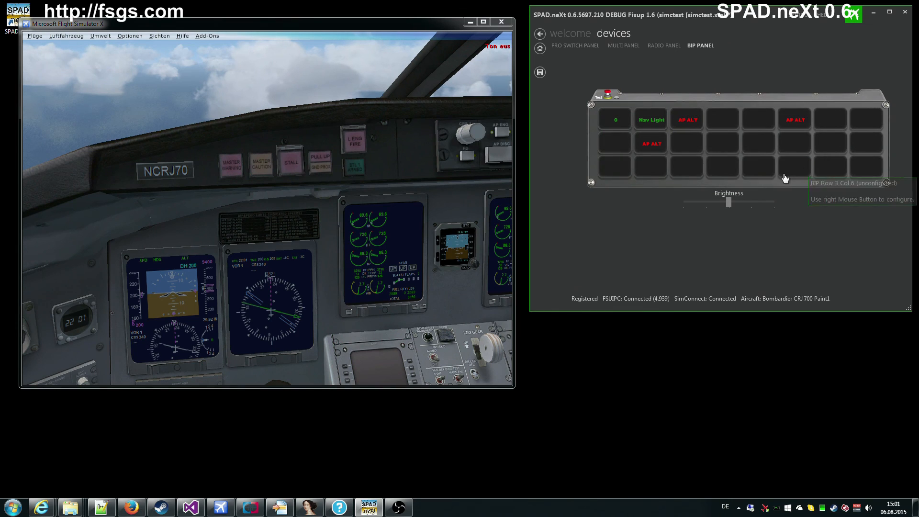
Step: Paste the Alt LOCK configuration into Row 1 Col 3
{"action": "right_click", "coordinate": [690, 127]}
{"action": "mouse_move", "coordinate": [730, 142]}
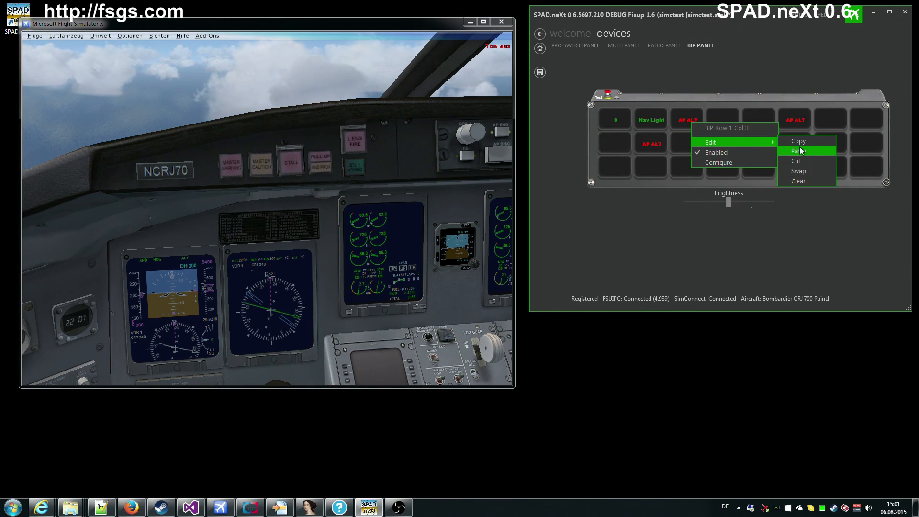
{"action": "left_click", "coordinate": [800, 148]}
{"action": "left_click", "coordinate": [747, 165]}
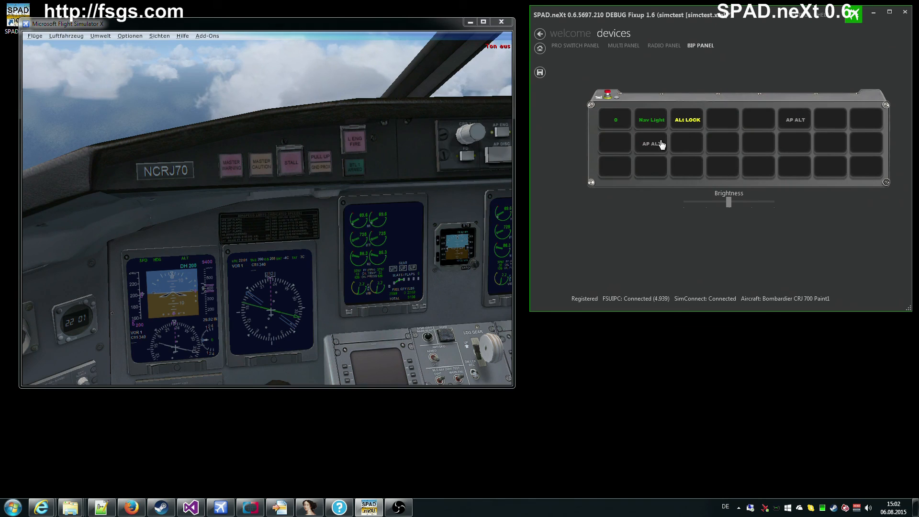
{"action": "right_click", "coordinate": [648, 176]}
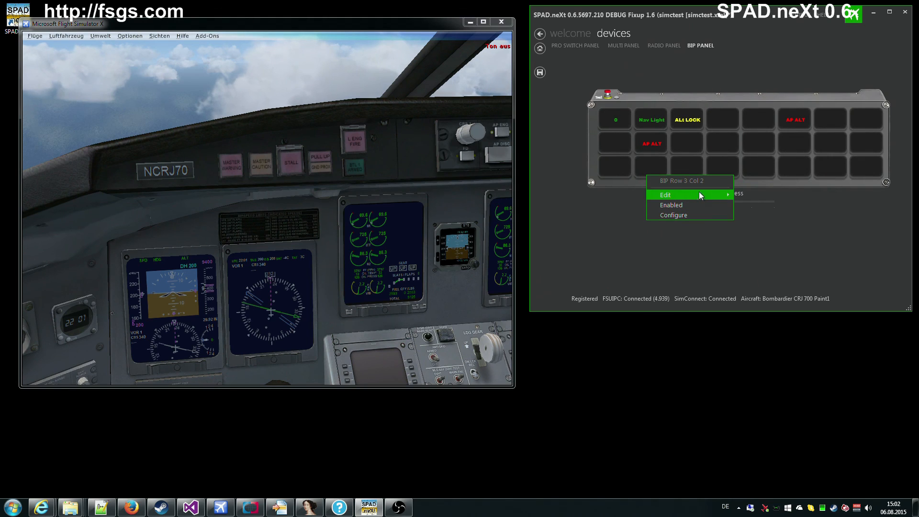
{"action": "left_click", "coordinate": [682, 214]}
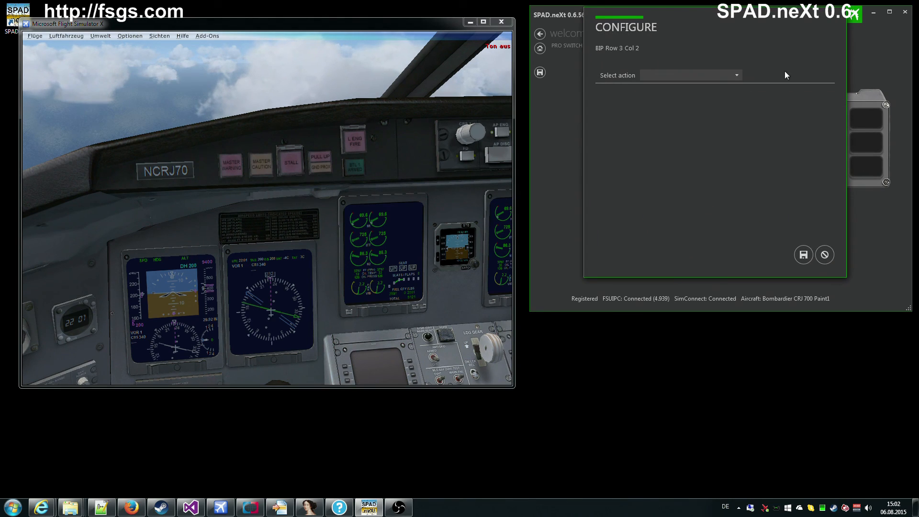
{"action": "left_click", "coordinate": [828, 255]}
{"action": "left_click", "coordinate": [781, 165]}
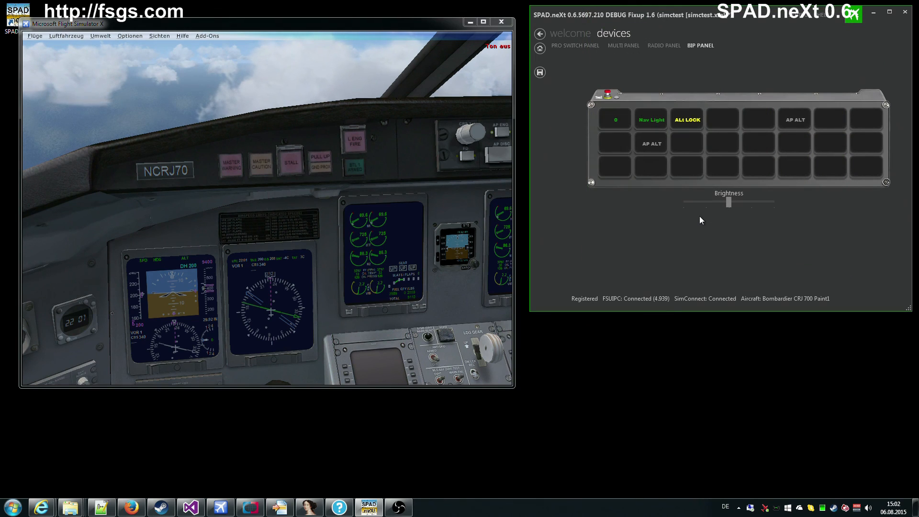